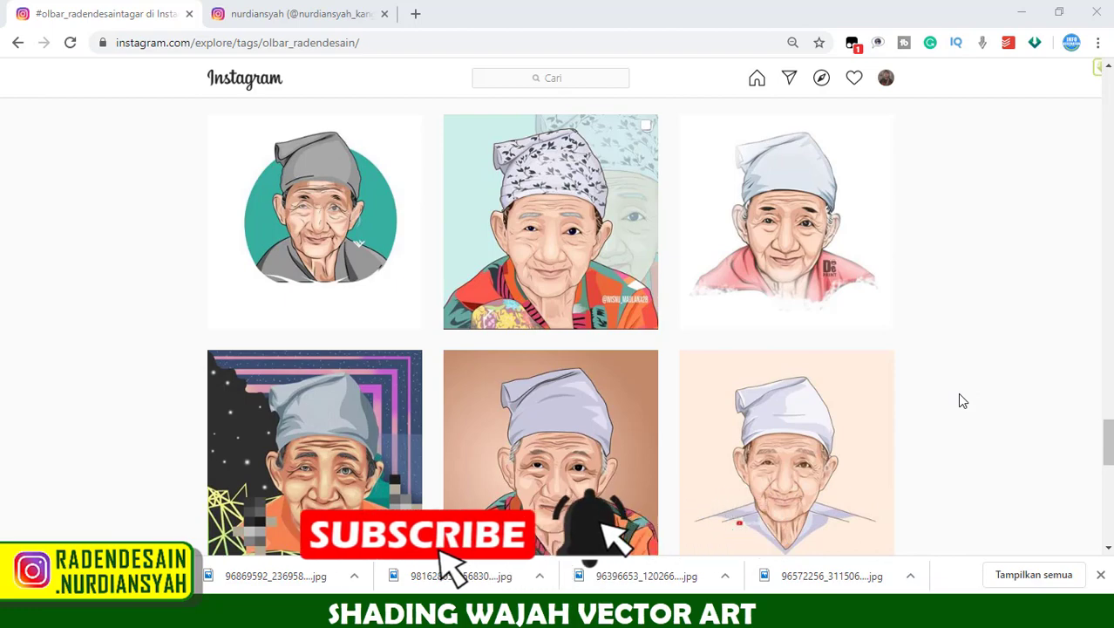
# Browse the vector portraits under the #olbar_radendesain hashtag and switch to the open Instagram profile page.
pyautogui.scroll(2, 962, 402)
pyautogui.scroll(5, 959, 405)
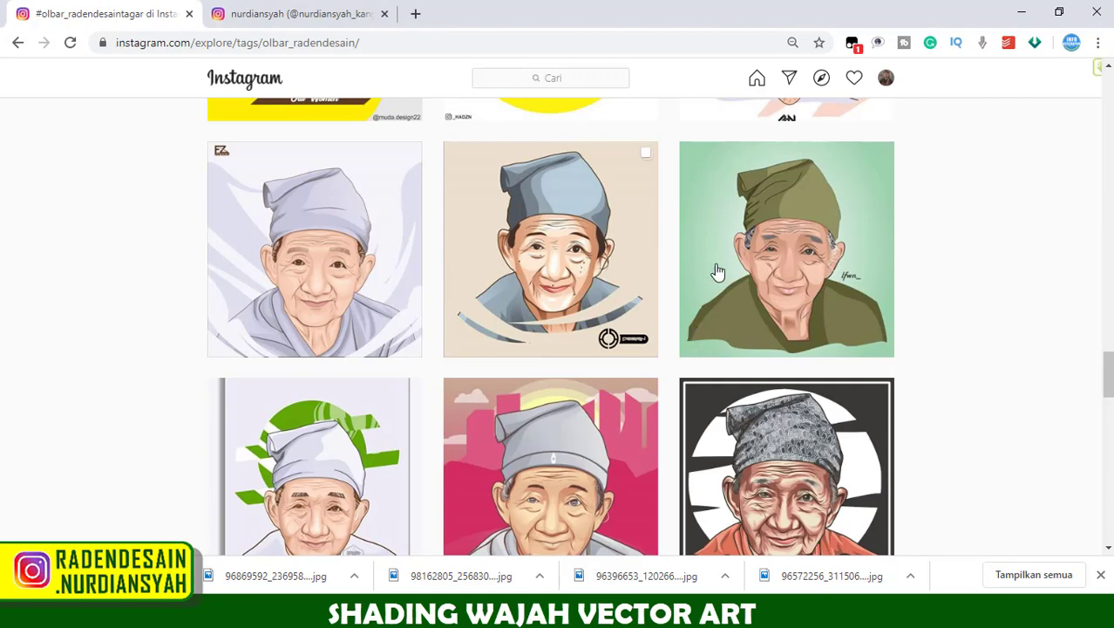
pyautogui.click(270, 13)
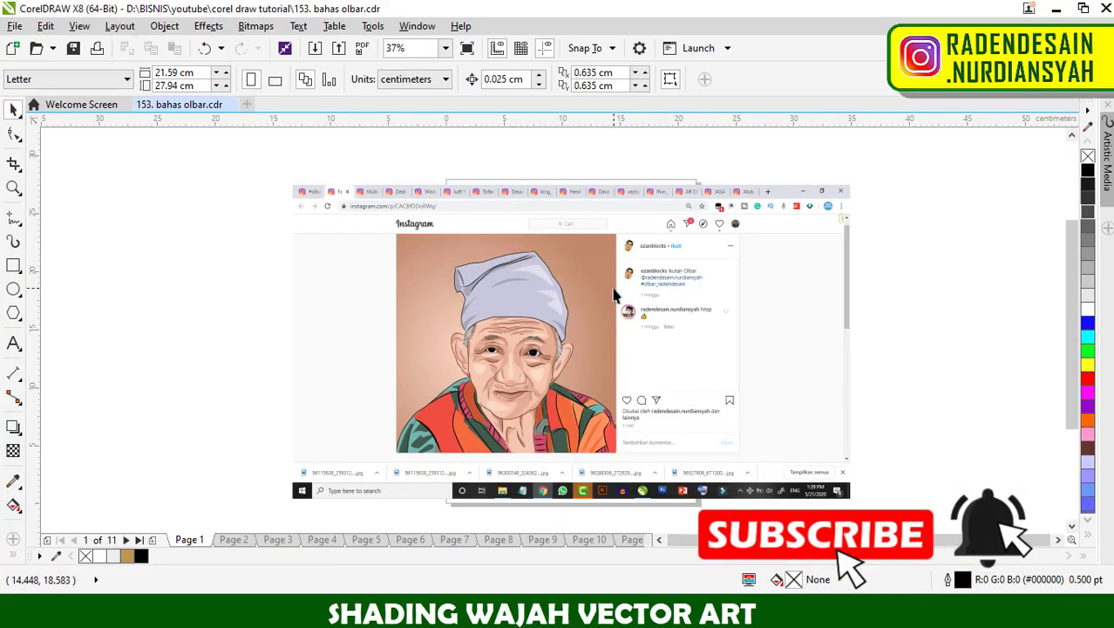
# Examine the Page 1 post in CorelDRAW, from its account caption to the illustrated portrait's face.
pyautogui.scroll(3, 656, 243)
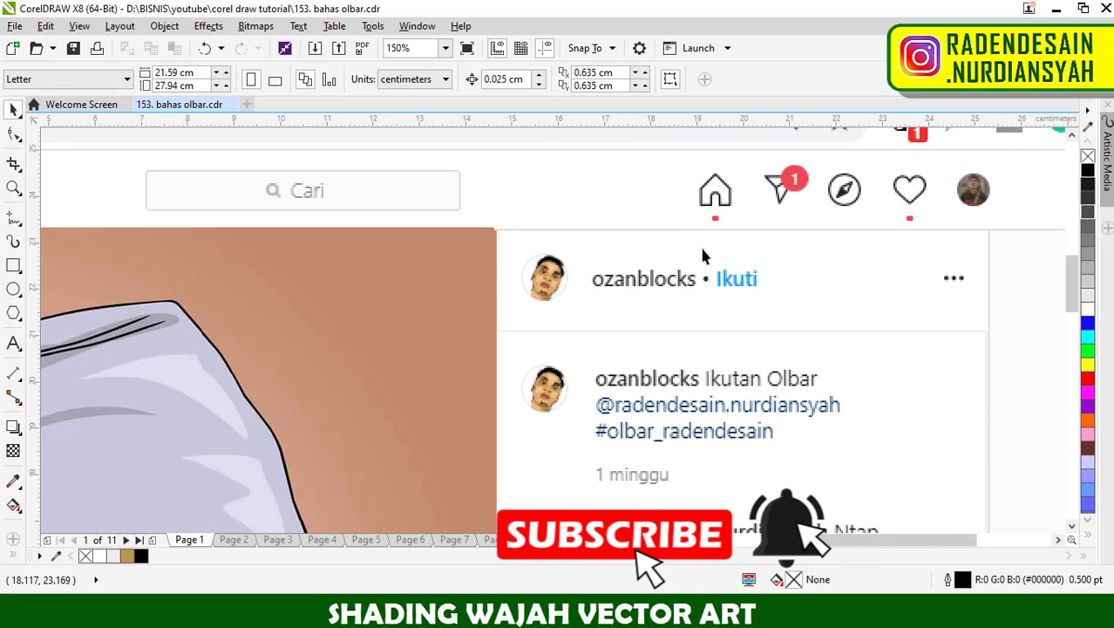
pyautogui.scroll(-3, 700, 244)
pyautogui.scroll(-2, 700, 244)
pyautogui.scroll(2, 672, 290)
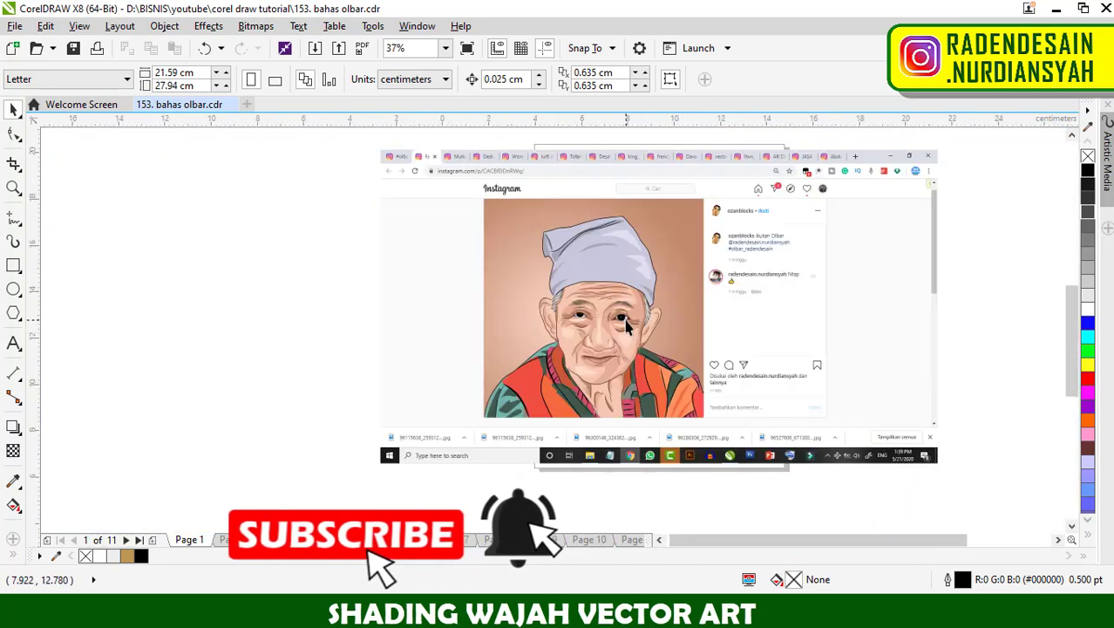
pyautogui.scroll(2, 626, 324)
pyautogui.scroll(-2, 628, 340)
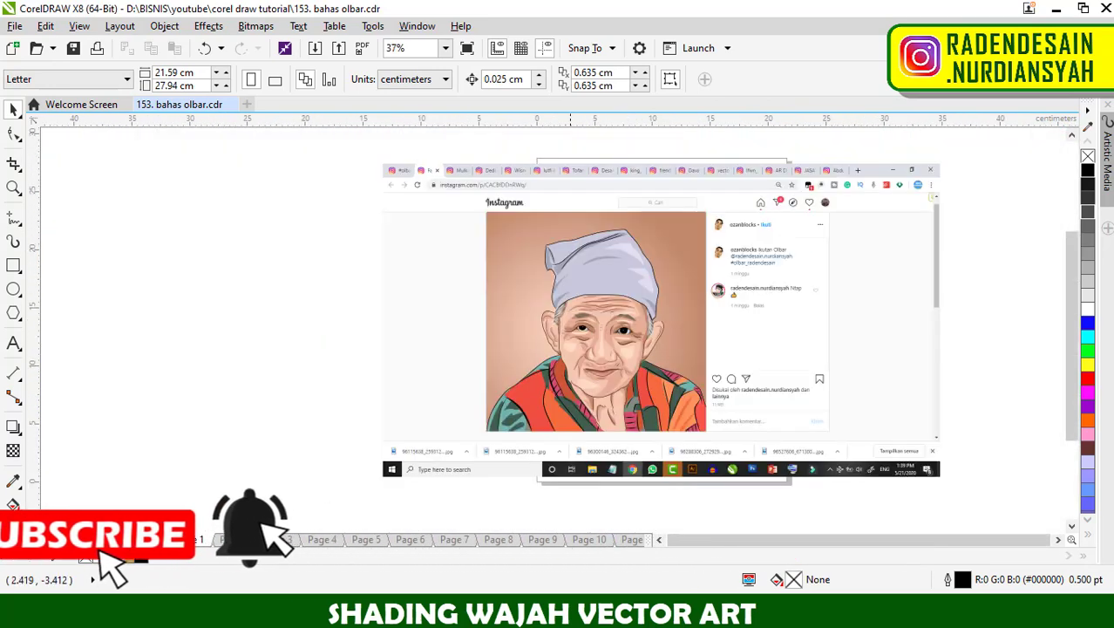
# Place the reference photo directly beside the illustrated portrait, lining up its lower edge with the artwork.
pyautogui.click(140, 542)
pyautogui.moveTo(636, 336); pyautogui.dragTo(383, 336)
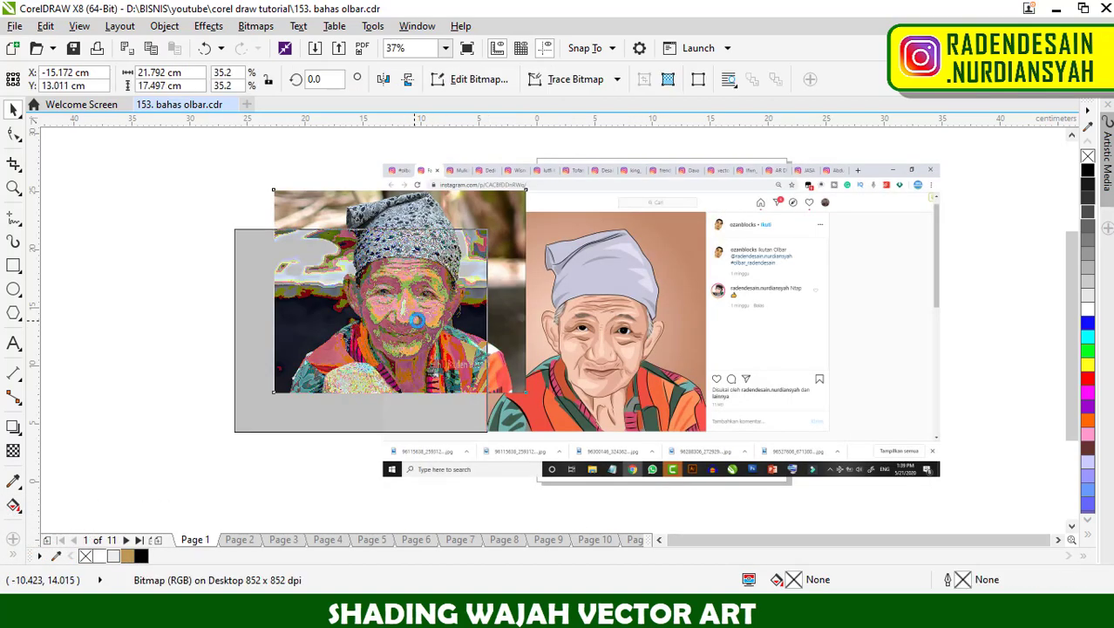
pyautogui.moveTo(488, 335); pyautogui.dragTo(502, 333)
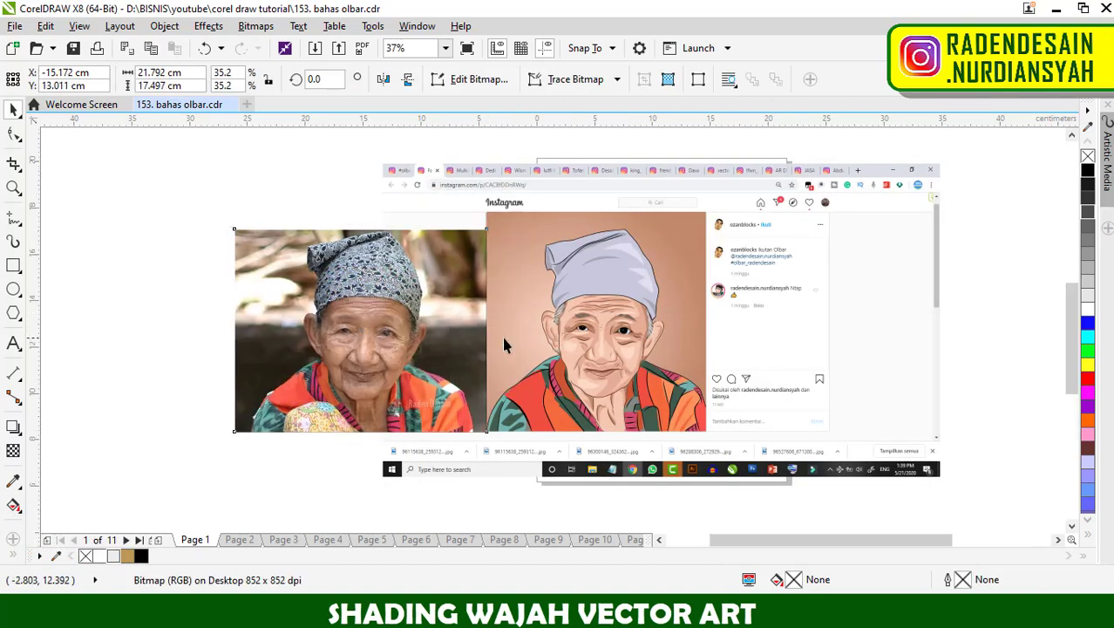
# Compare the mouth and lower-face shading of the illustration with the same area of the reference photo.
pyautogui.scroll(2, 501, 333)
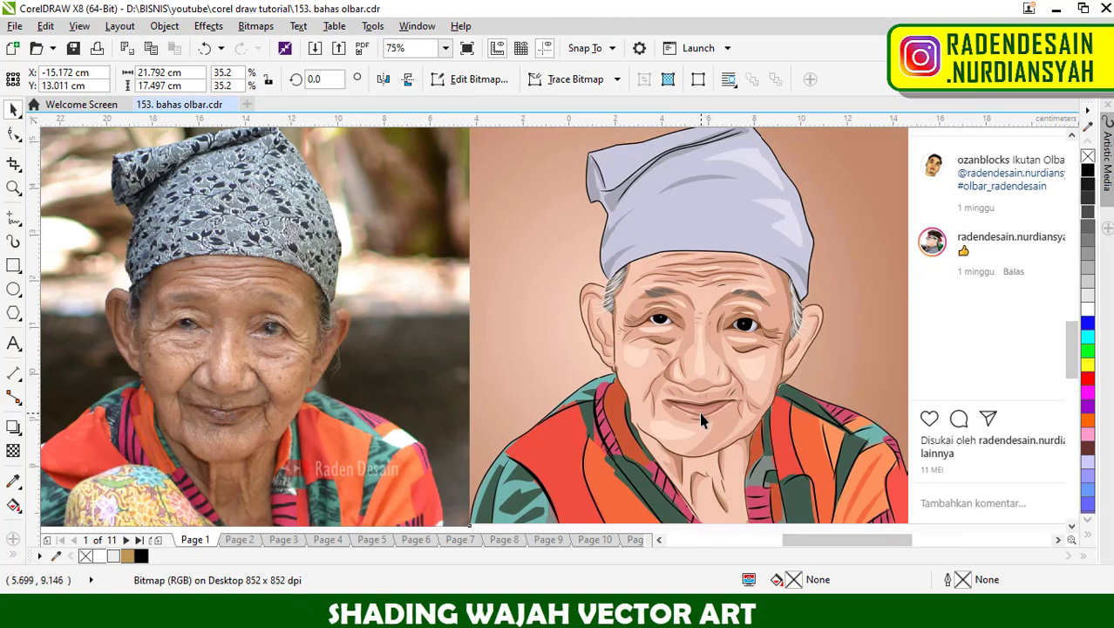
pyautogui.scroll(2, 701, 413)
pyautogui.scroll(-2, 720, 408)
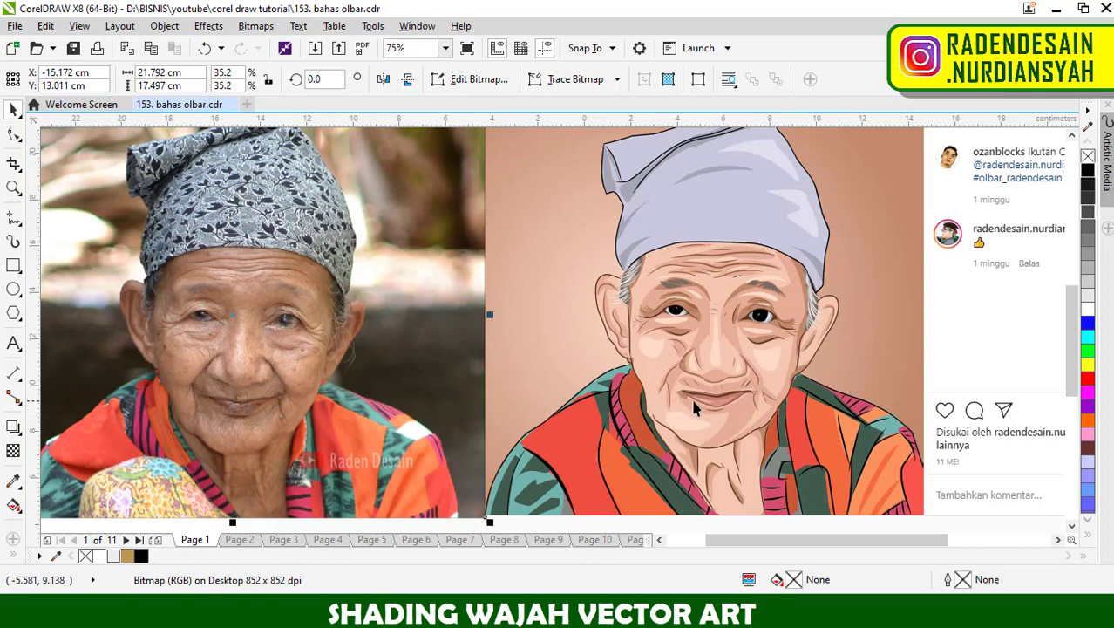
pyautogui.scroll(1, 694, 408)
pyautogui.scroll(-1, 739, 398)
pyautogui.scroll(2, 747, 413)
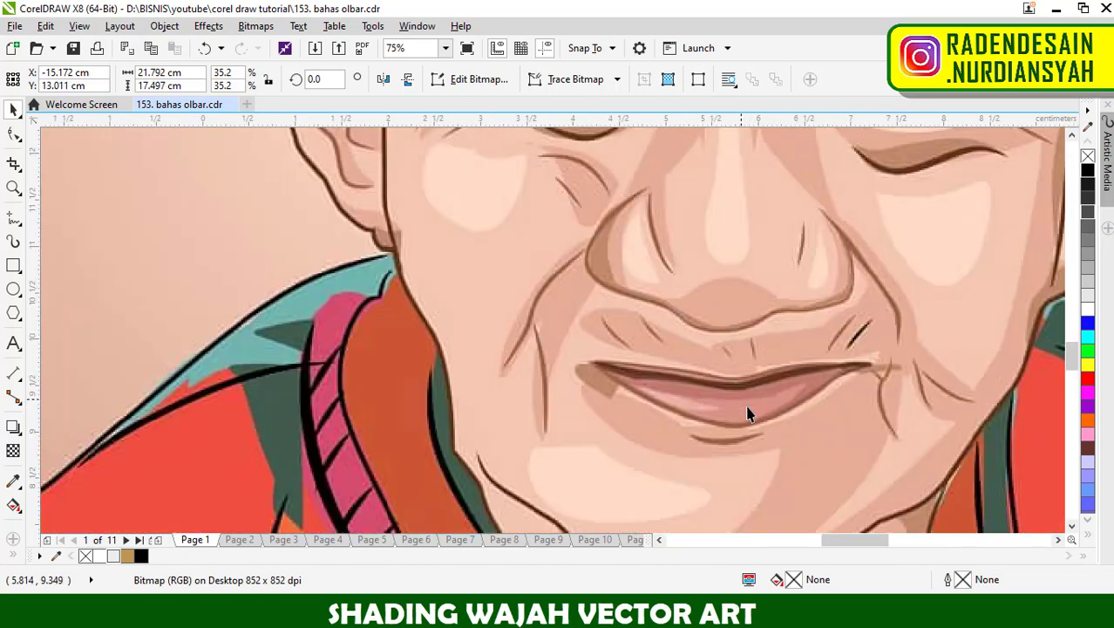
pyautogui.scroll(-2, 753, 416)
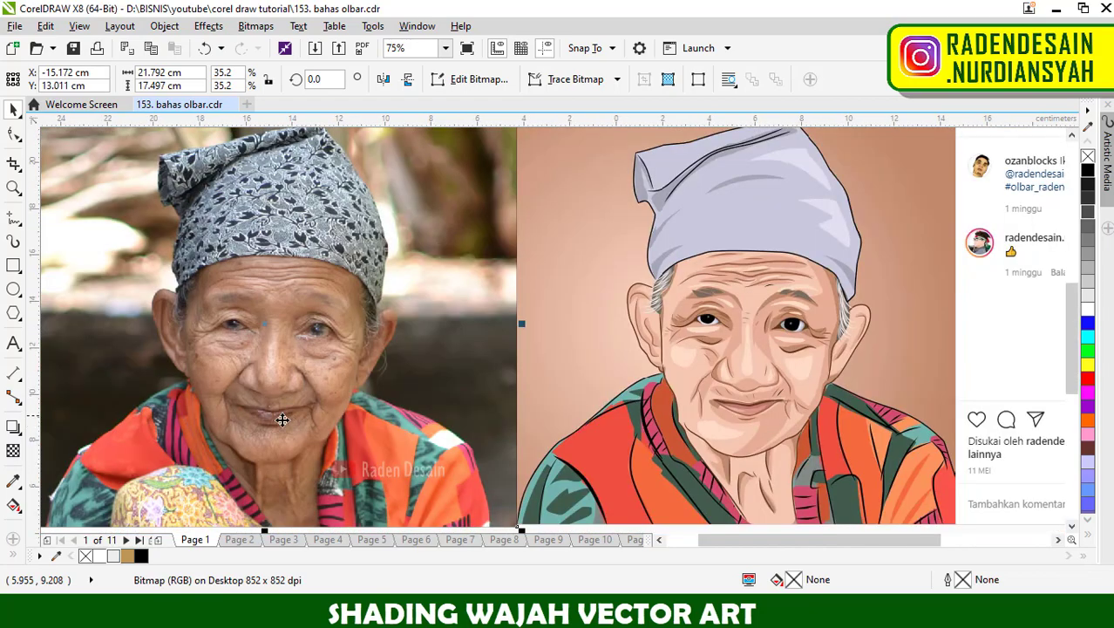
pyautogui.scroll(2, 261, 420)
pyautogui.scroll(1, 129, 415)
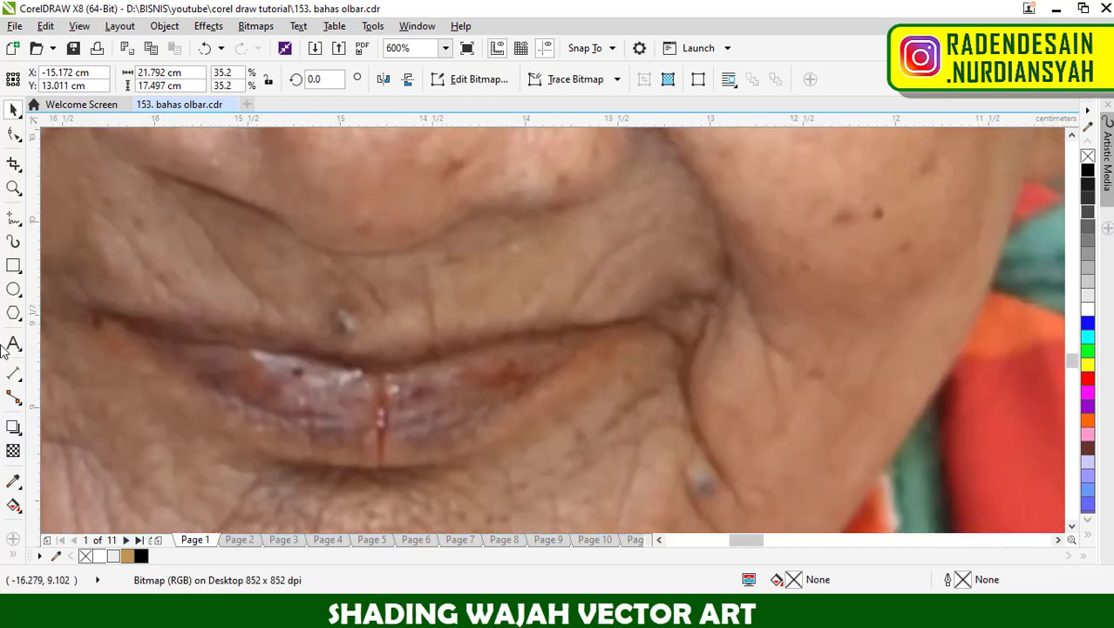
# Trace the lower lip's bottom edge on the photo with freehand curves, about 1.17 cm and 0.83 cm wide.
pyautogui.click(13, 218)
pyautogui.moveTo(192, 397)
pyautogui.mouseDown()
pyautogui.moveTo(302, 449)
pyautogui.moveTo(408, 456)
pyautogui.mouseUp()
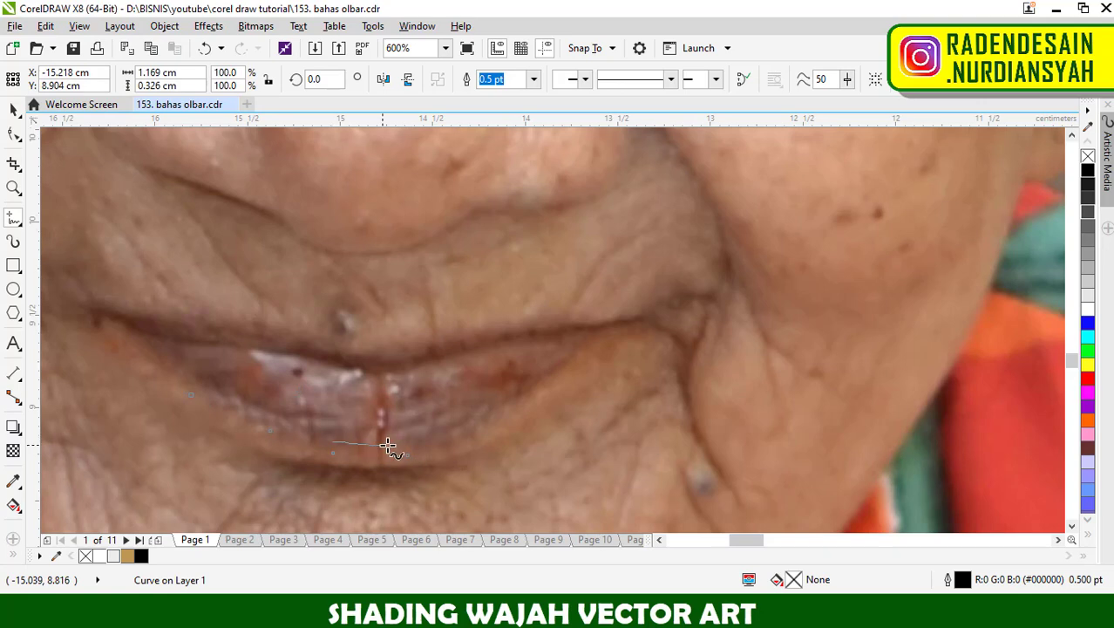
pyautogui.click(388, 446)
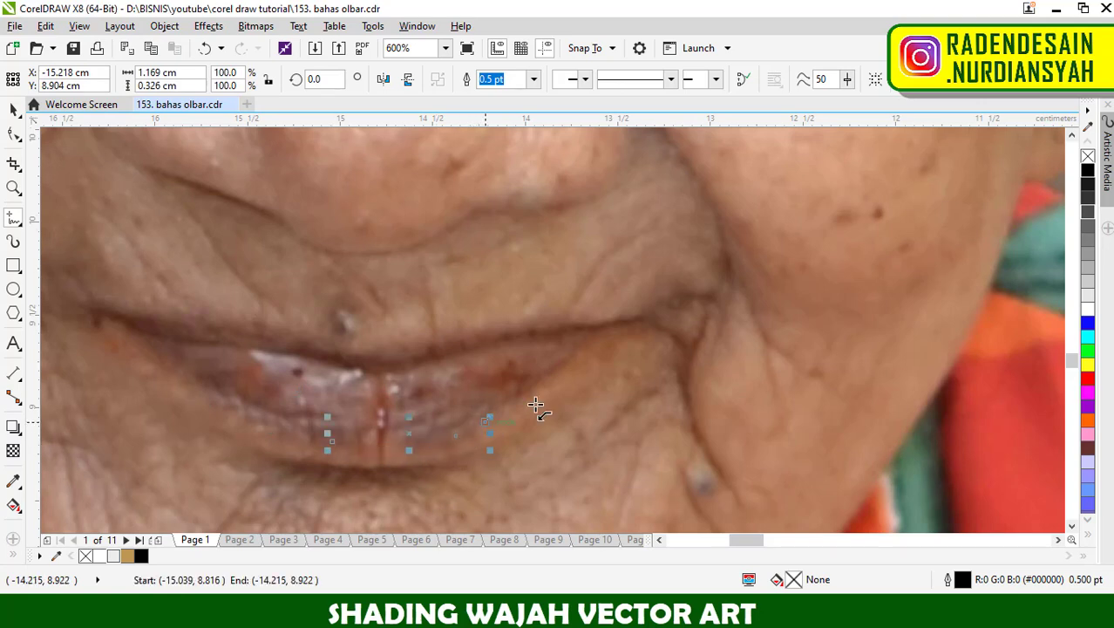
pyautogui.press('Escape')
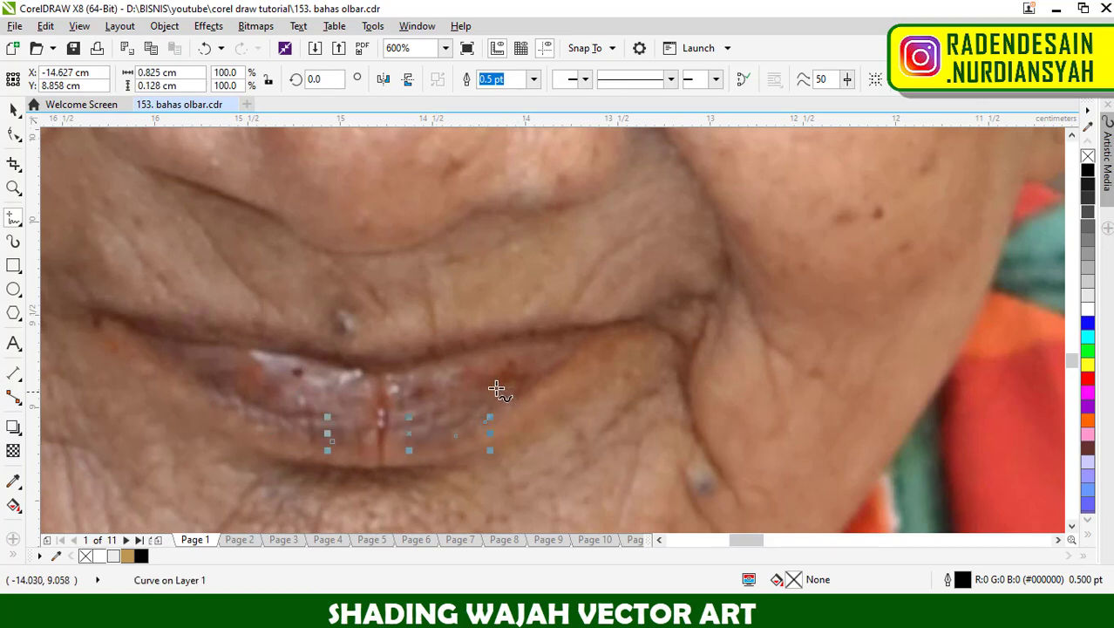
# Examine the illustration's forehead, eyes, mouth and jawline against the reference photo.
pyautogui.scroll(-2, 498, 390)
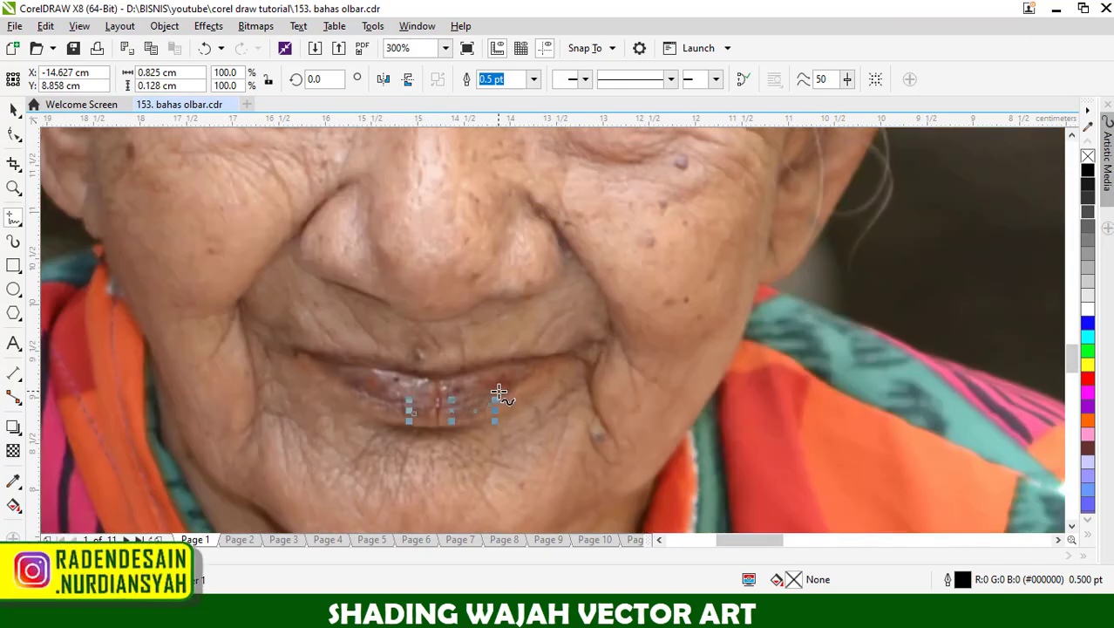
pyautogui.scroll(-6, 498, 390)
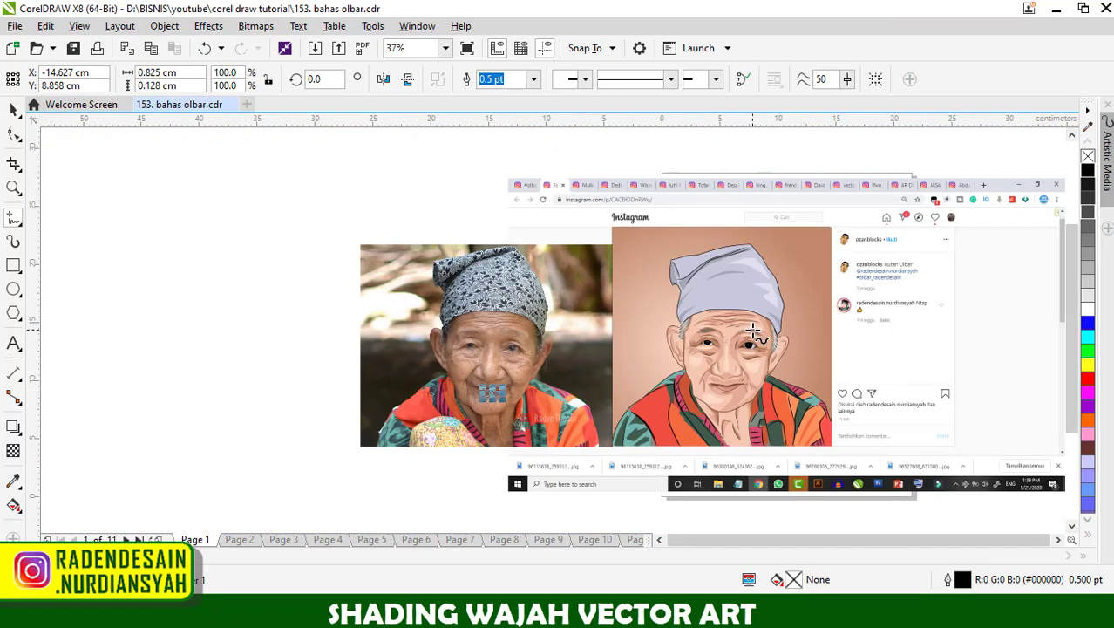
pyautogui.scroll(2, 753, 336)
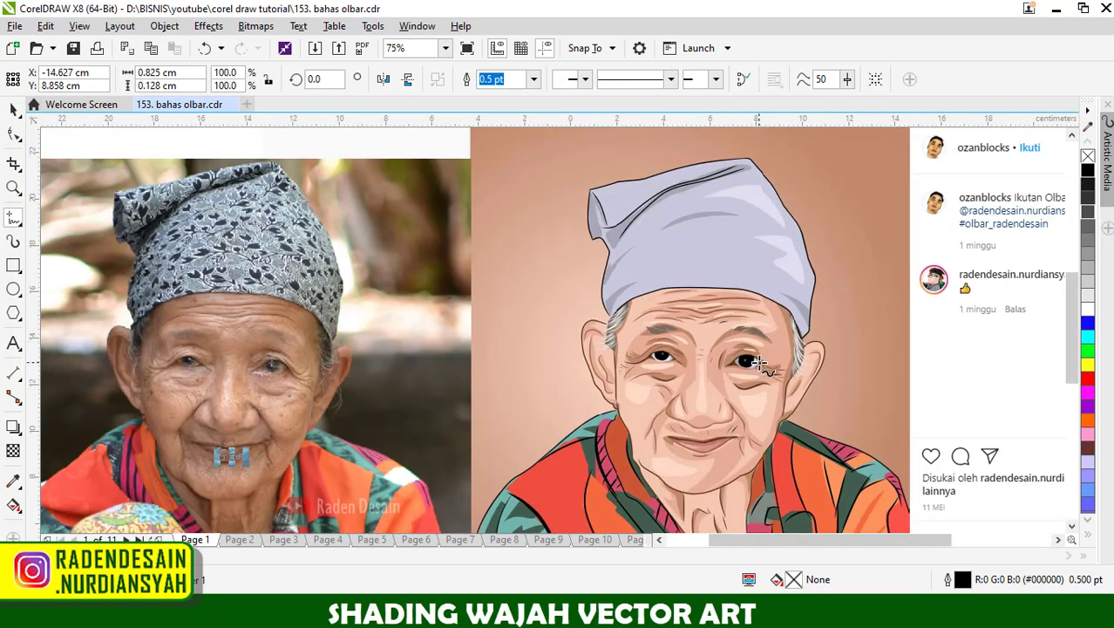
pyautogui.scroll(1, 756, 364)
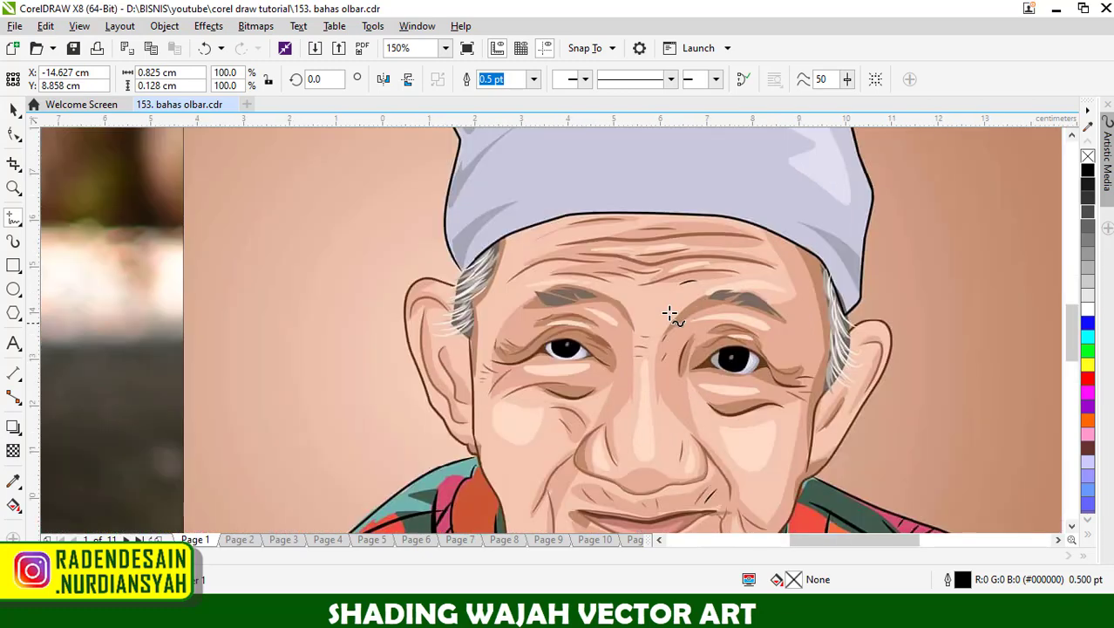
pyautogui.scroll(-1, 513, 403)
pyautogui.scroll(1, 538, 453)
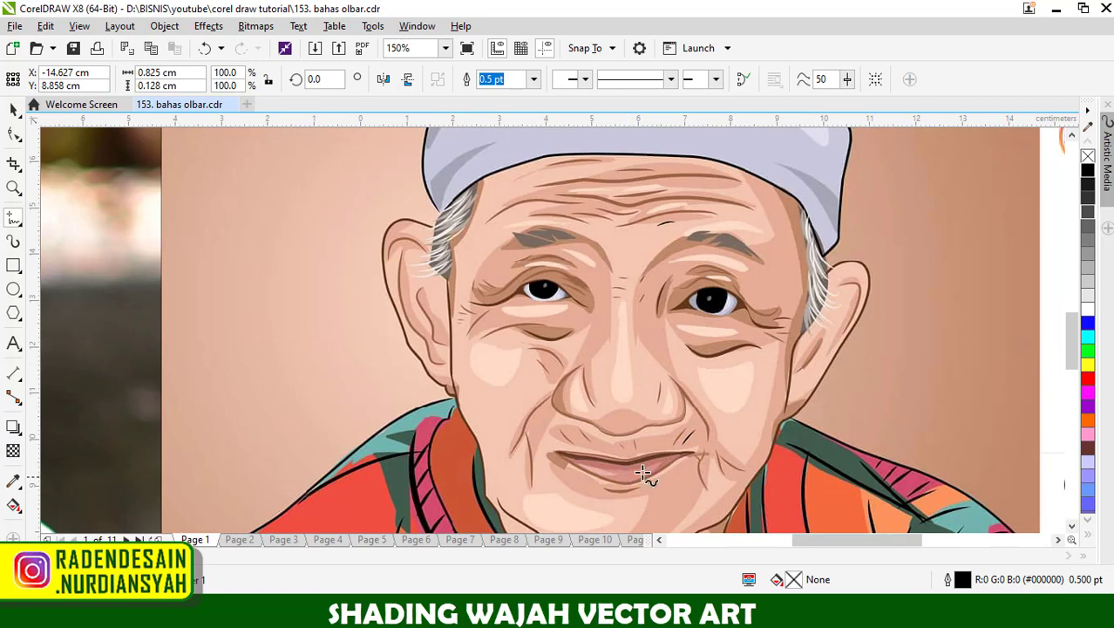
pyautogui.scroll(-1, 627, 357)
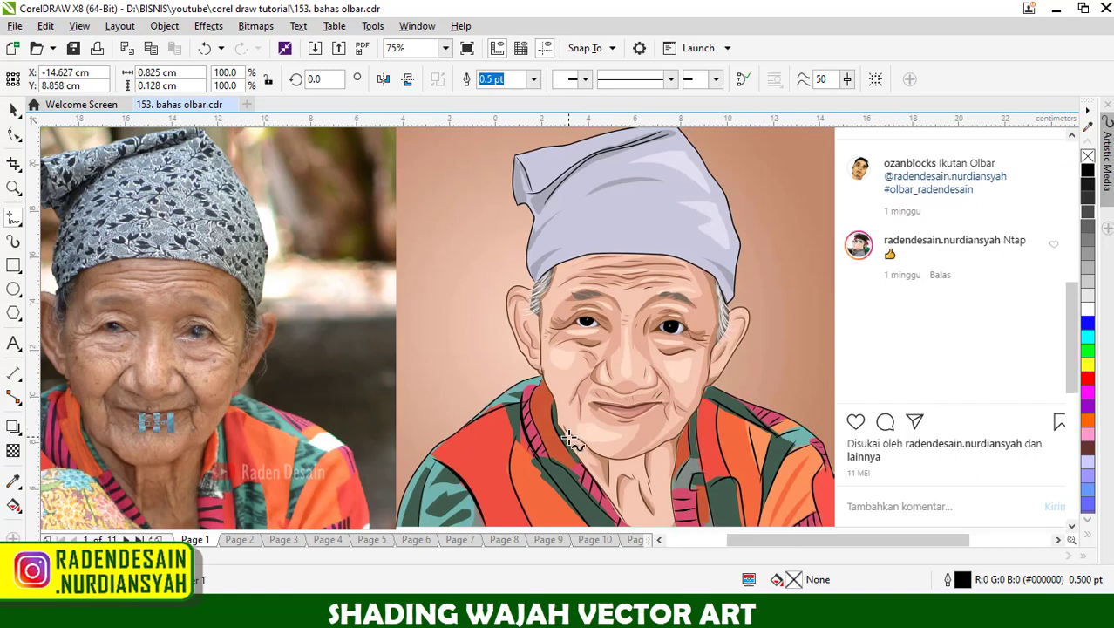
pyautogui.scroll(1, 578, 427)
pyautogui.scroll(-1, 595, 416)
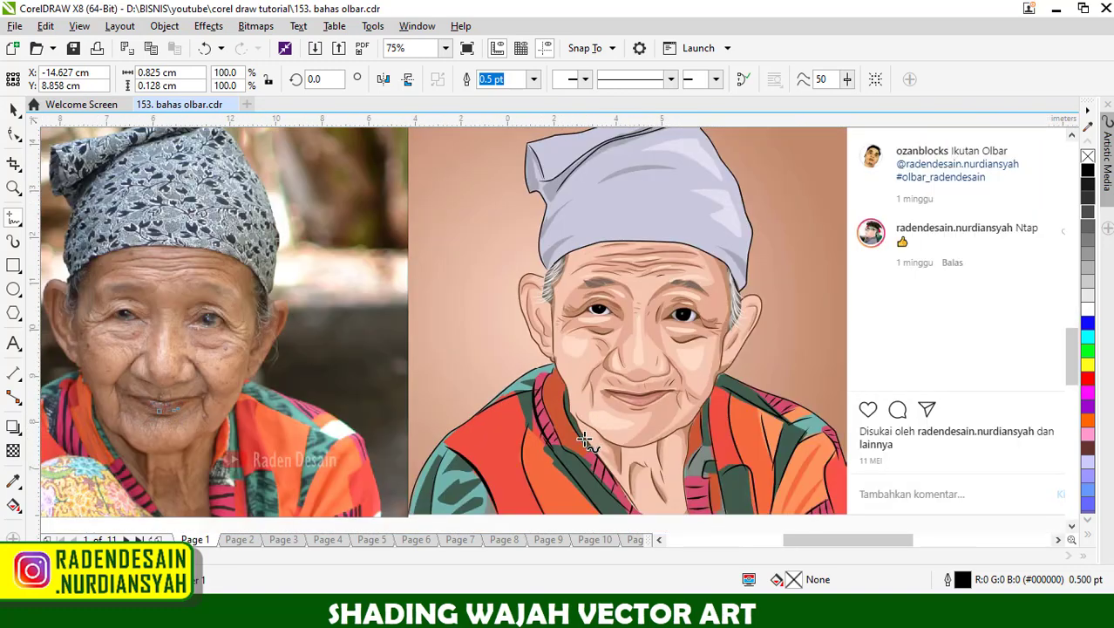
# Try a closed freehand shape about 0.56 by 0.77 cm at the illustration's jaw corner, and undo it.
pyautogui.scroll(1, 588, 435)
pyautogui.scroll(1, 569, 423)
pyautogui.moveTo(556, 351)
pyautogui.mouseDown()
pyautogui.moveTo(597, 398)
pyautogui.moveTo(553, 356)
pyautogui.moveTo(541, 325)
pyautogui.mouseUp()
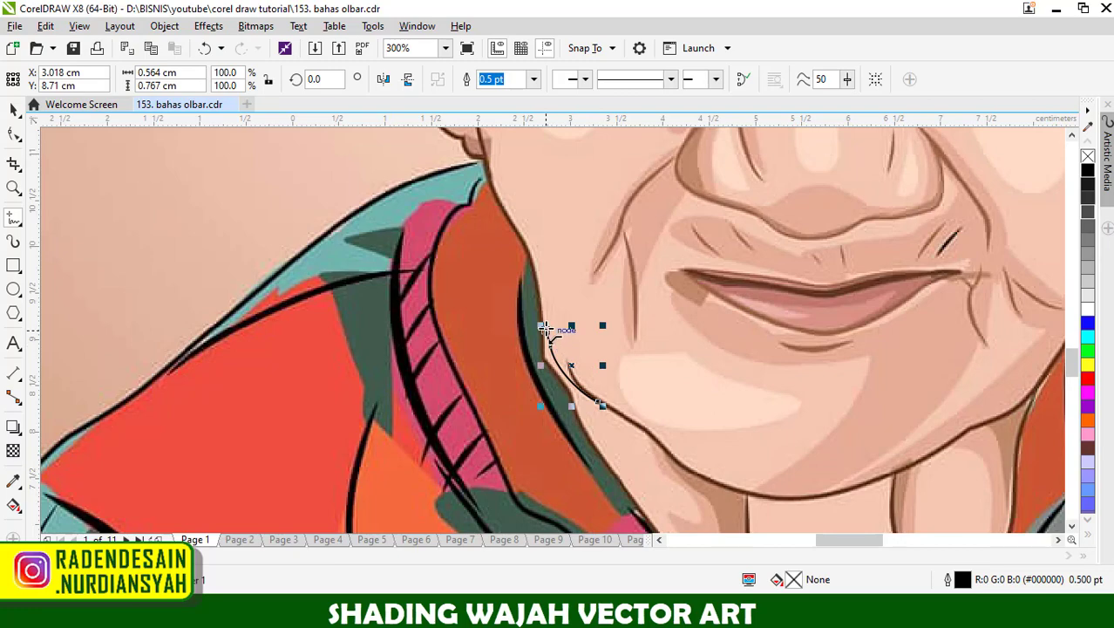
pyautogui.moveTo(541, 326); pyautogui.dragTo(601, 404)
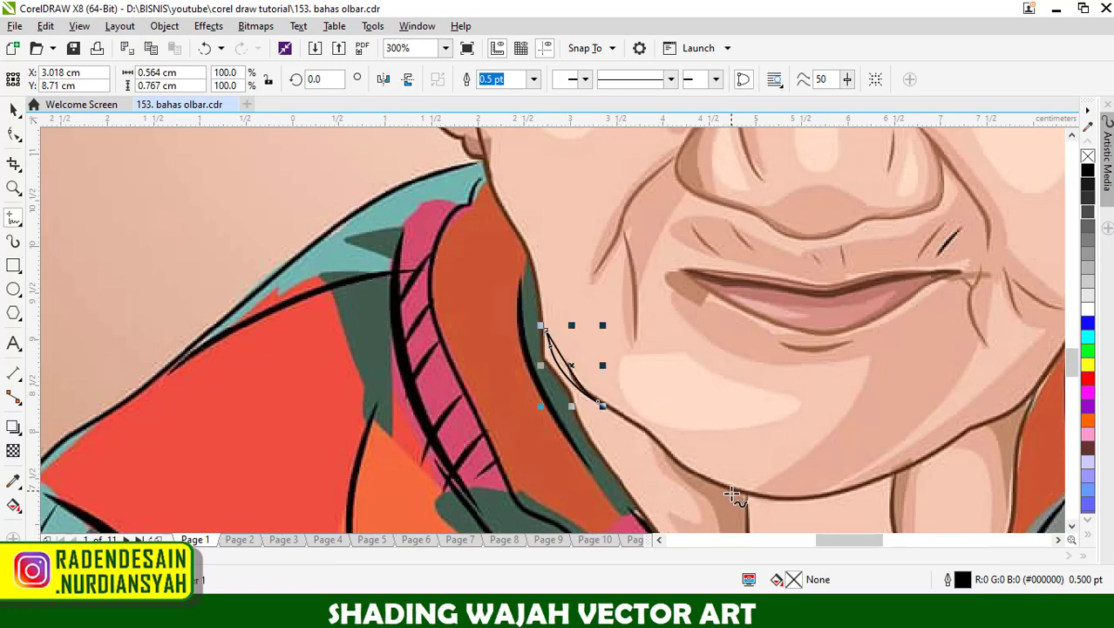
pyautogui.scroll(-2, 711, 492)
pyautogui.scroll(2, 714, 497)
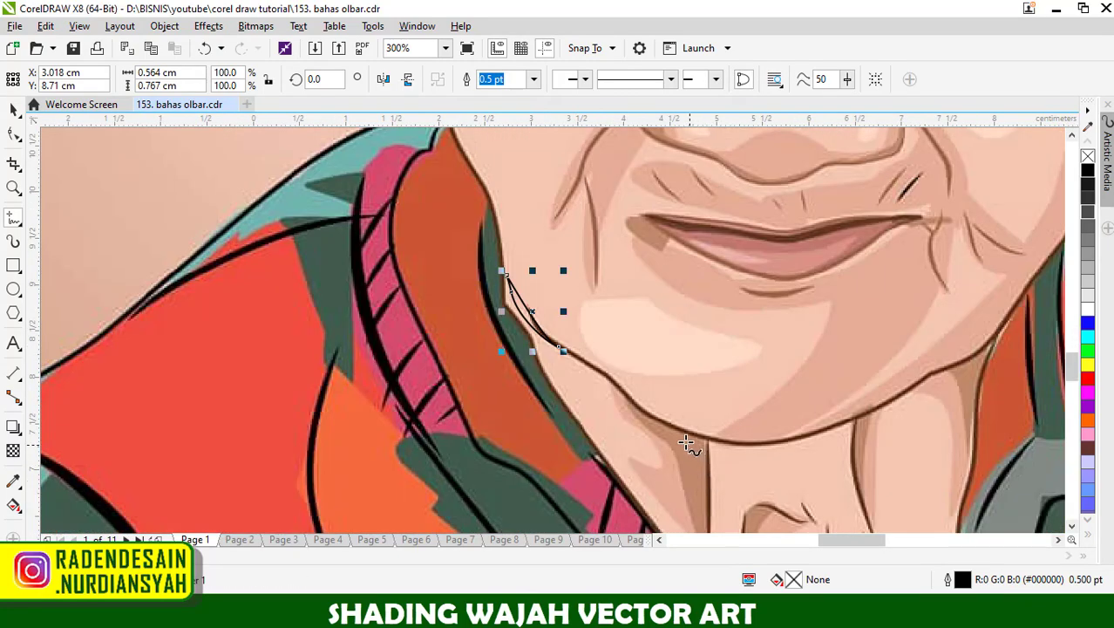
pyautogui.hotkey('ctrl', 'z')
pyautogui.hotkey('ctrl', 'z')
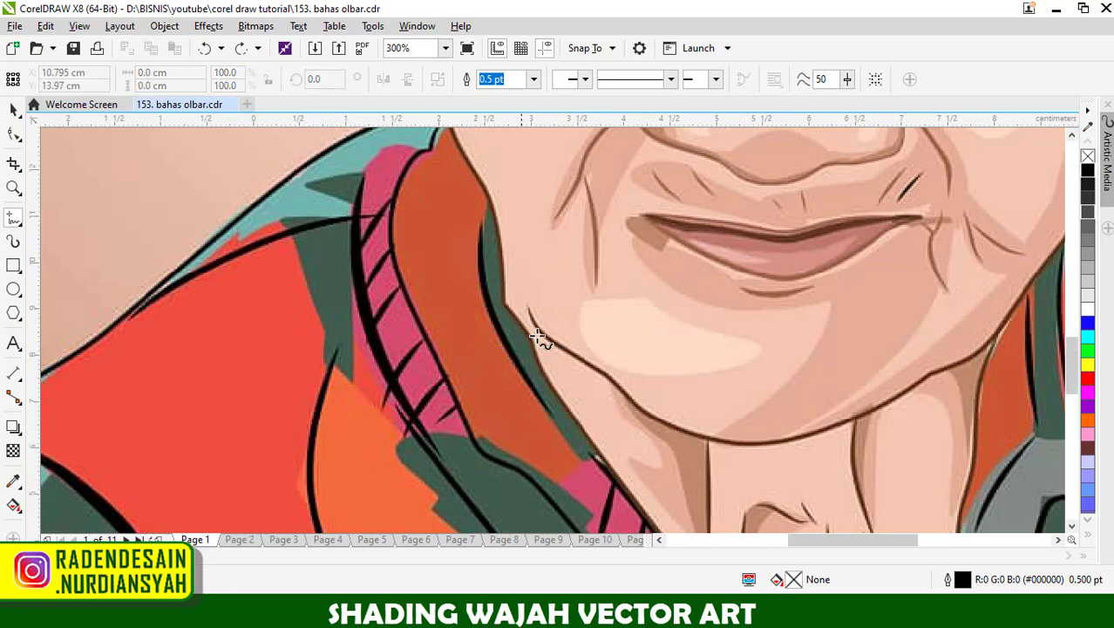
# Compare the whole illustrated face and its mouth shading with the reference photo once more.
pyautogui.scroll(-2, 527, 311)
pyautogui.scroll(-2, 598, 380)
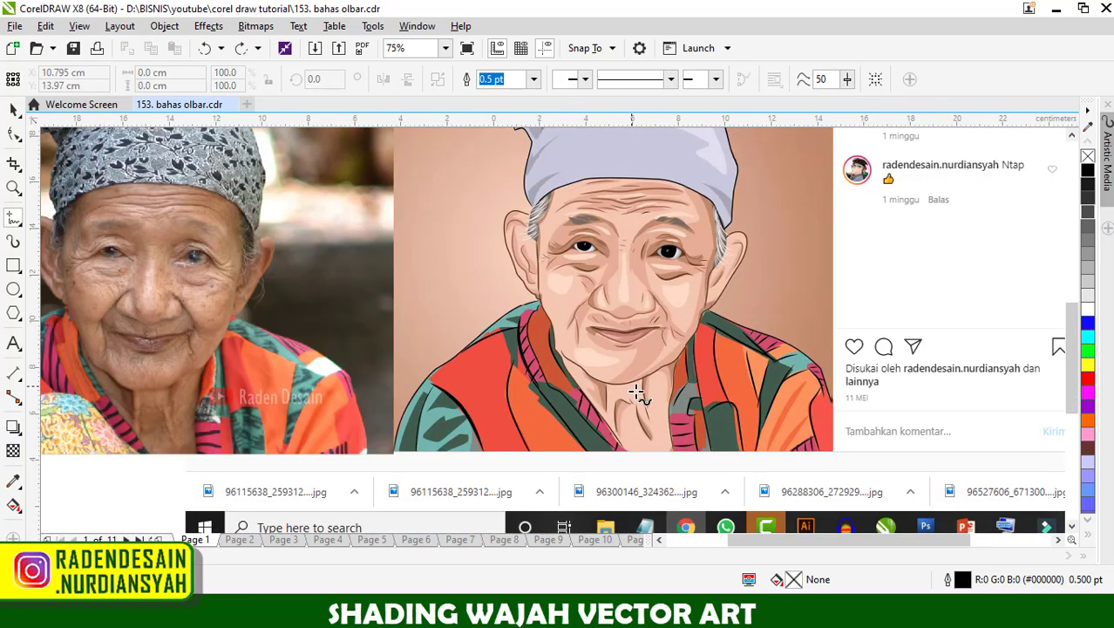
pyautogui.scroll(-1, 636, 391)
pyautogui.scroll(2, 663, 366)
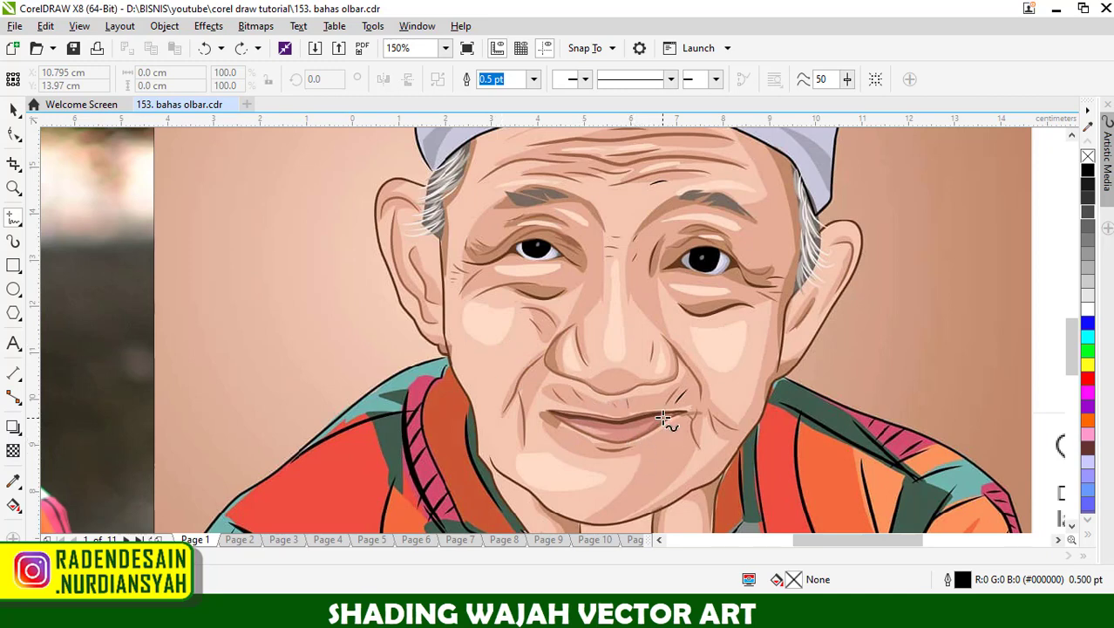
pyautogui.scroll(-2, 649, 416)
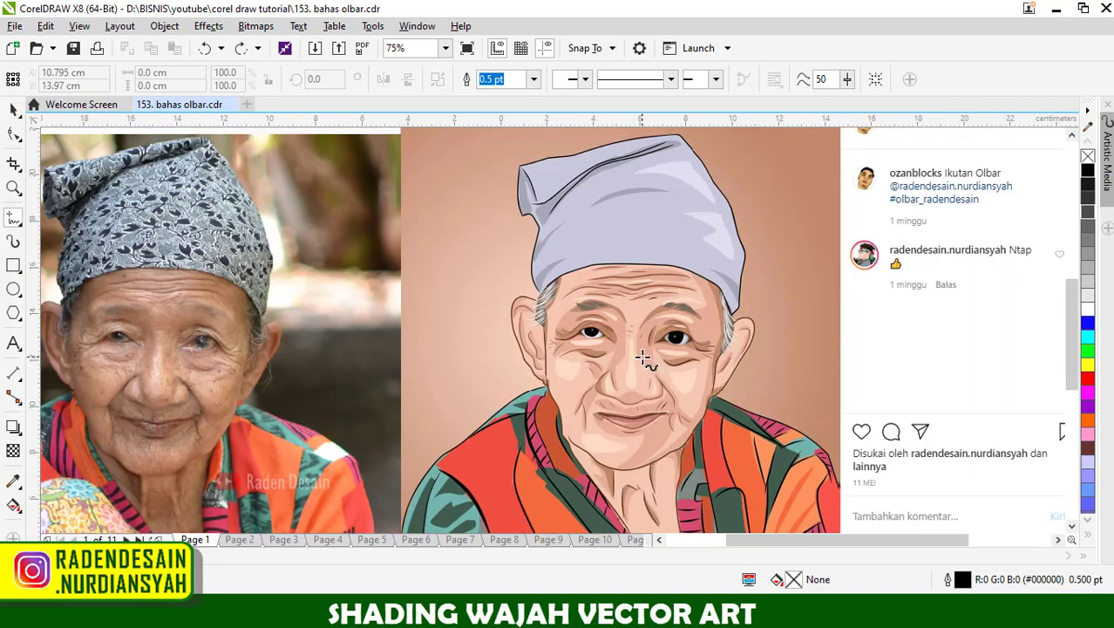
pyautogui.scroll(-2, 642, 357)
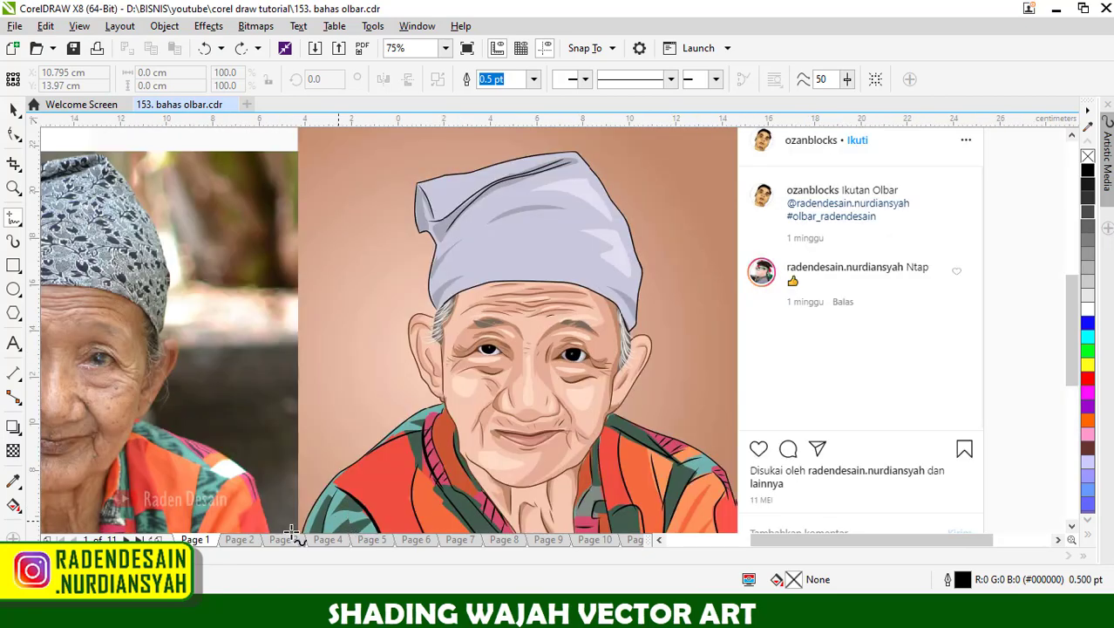
# Go to Page 2 and examine the post's caption, then the portrait's wrinkle lines, skin shading and eyes.
pyautogui.click(239, 539)
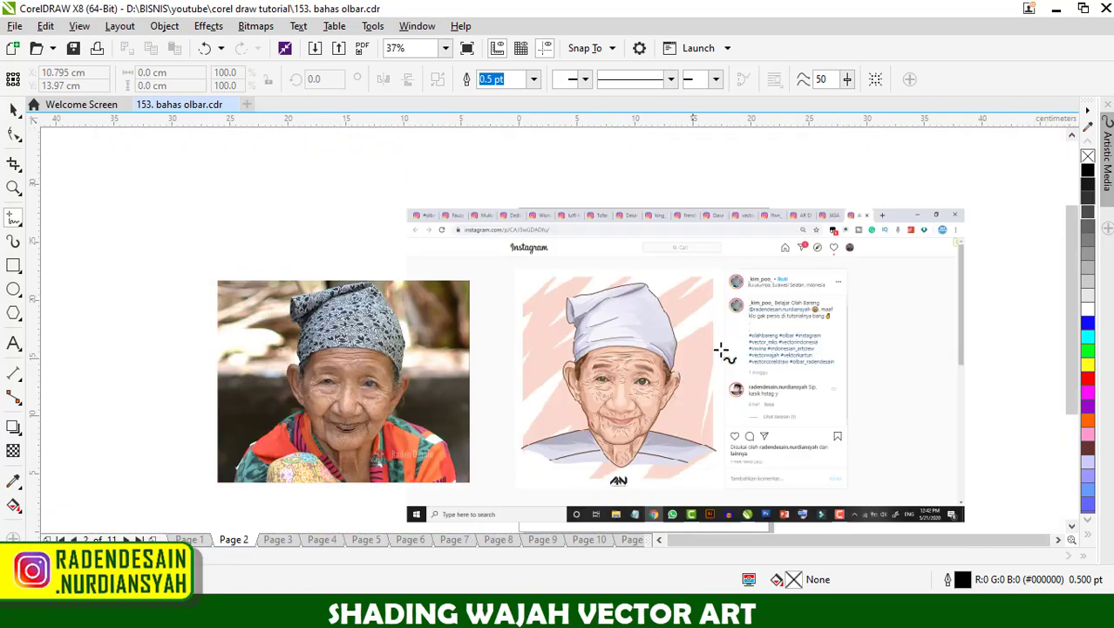
pyautogui.scroll(2, 770, 287)
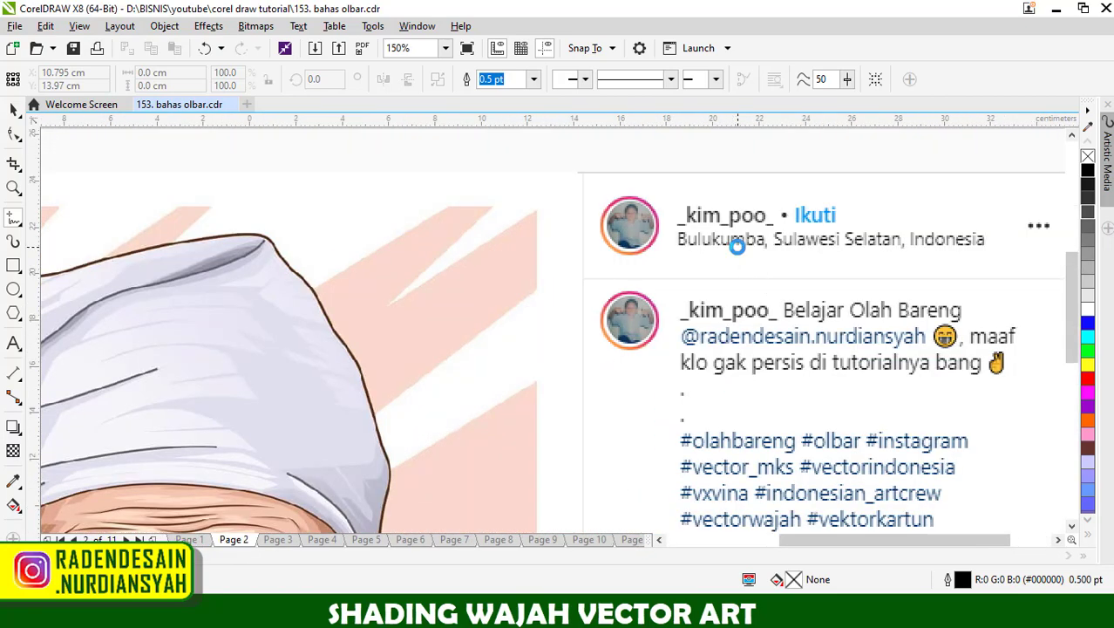
pyautogui.scroll(-2, 736, 248)
pyautogui.scroll(2, 601, 368)
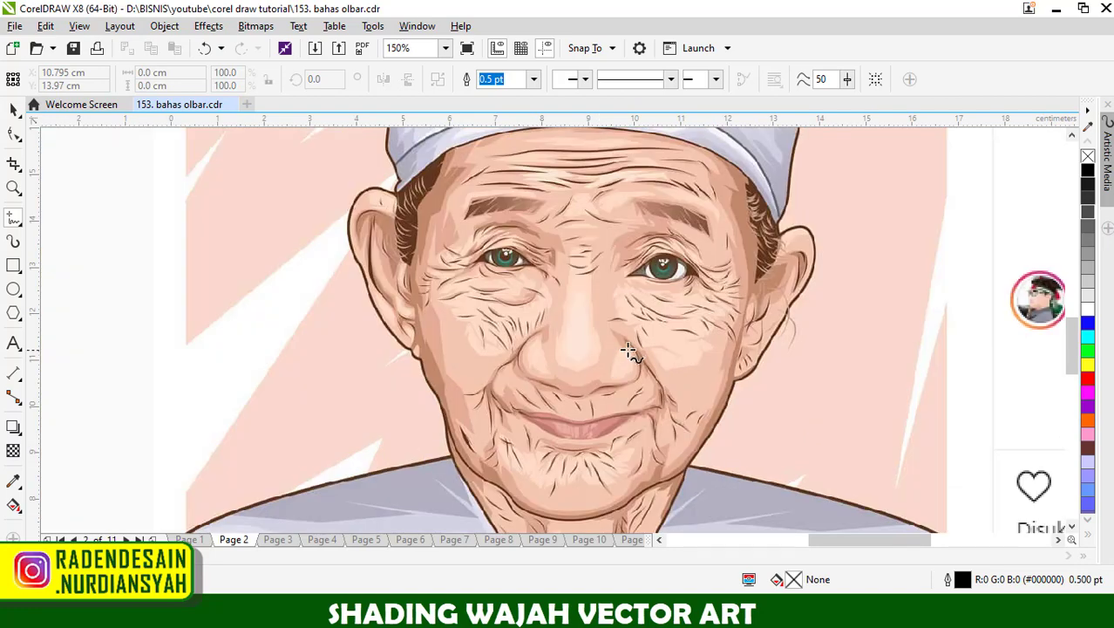
pyautogui.scroll(-1, 634, 349)
pyautogui.scroll(-1, 610, 392)
pyautogui.scroll(1, 586, 392)
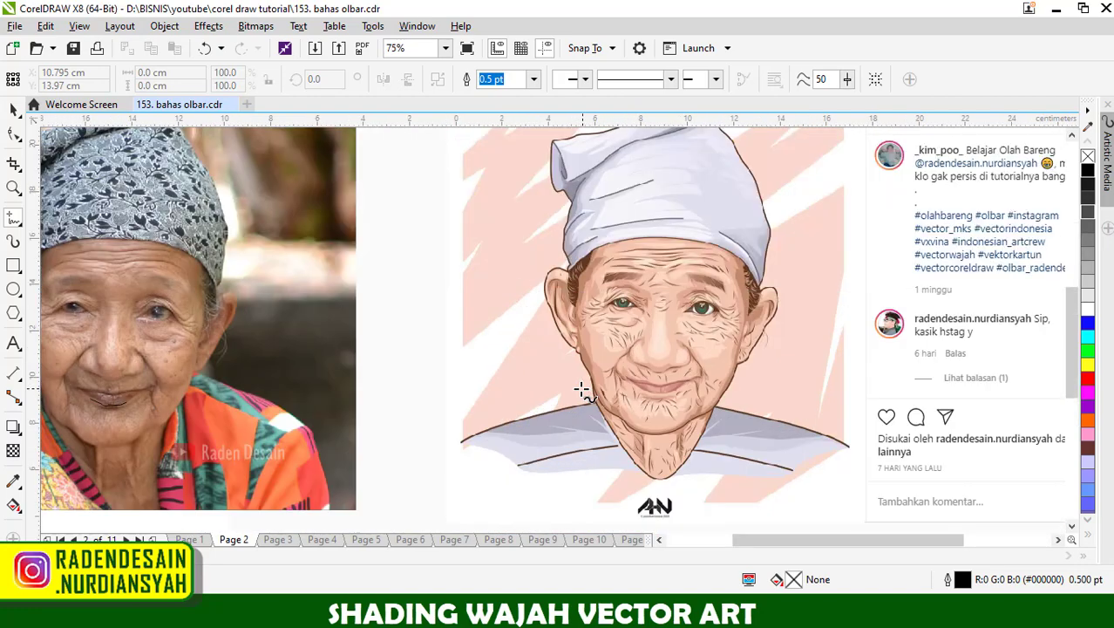
pyautogui.scroll(2, 702, 312)
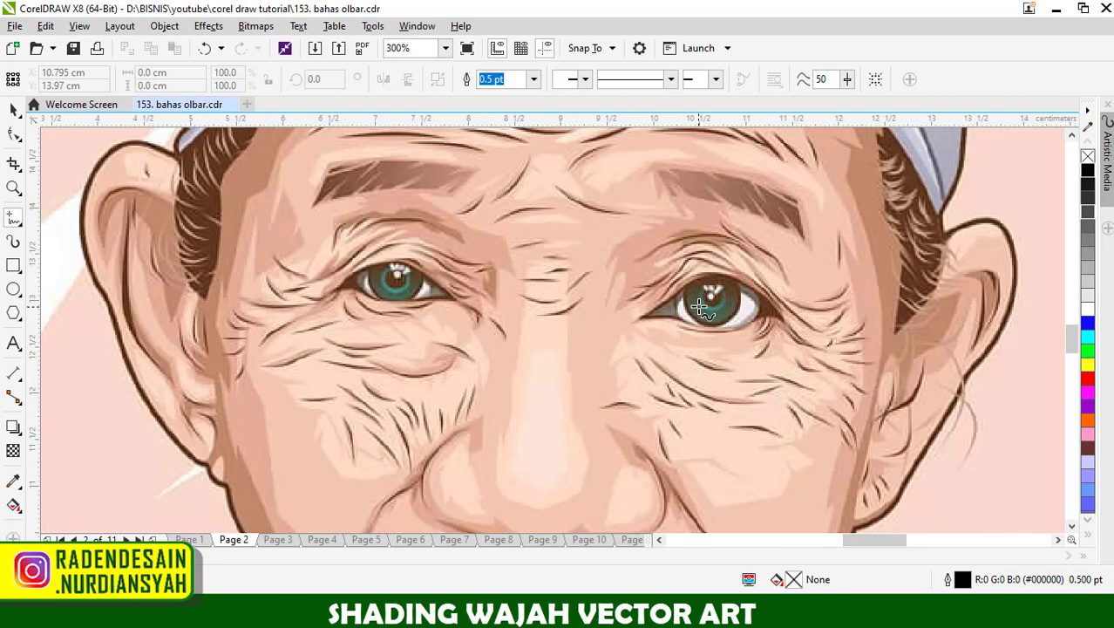
# Compare the whole illustrated portrait on Page 2 with the reference photo, focusing on face shape, wrinkle lines and skin shading.
pyautogui.scroll(-2, 703, 313)
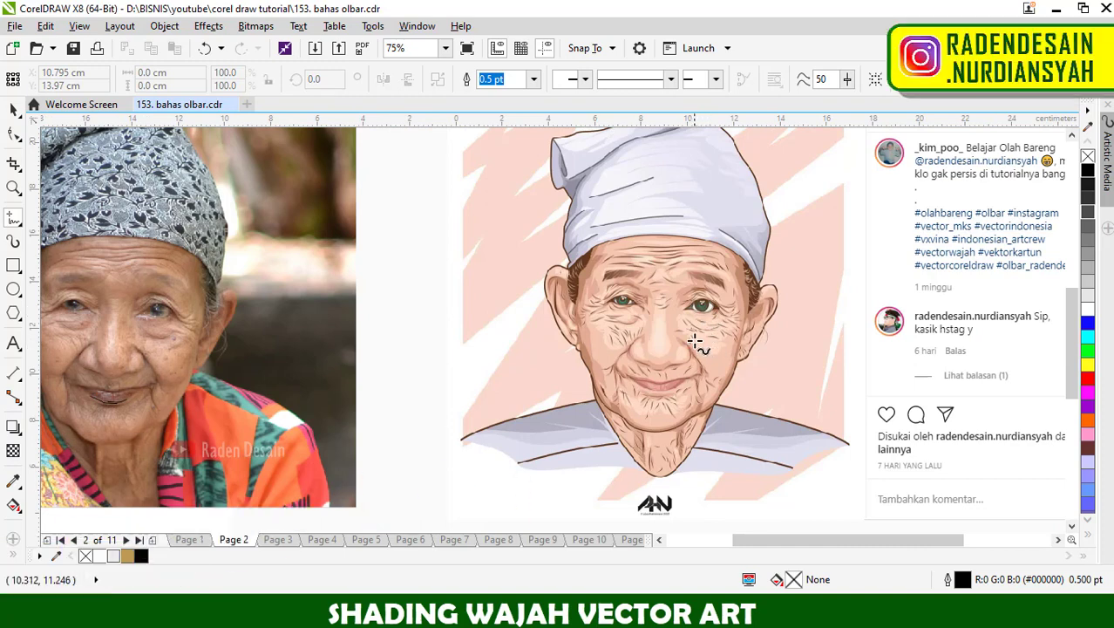
pyautogui.scroll(1, 695, 340)
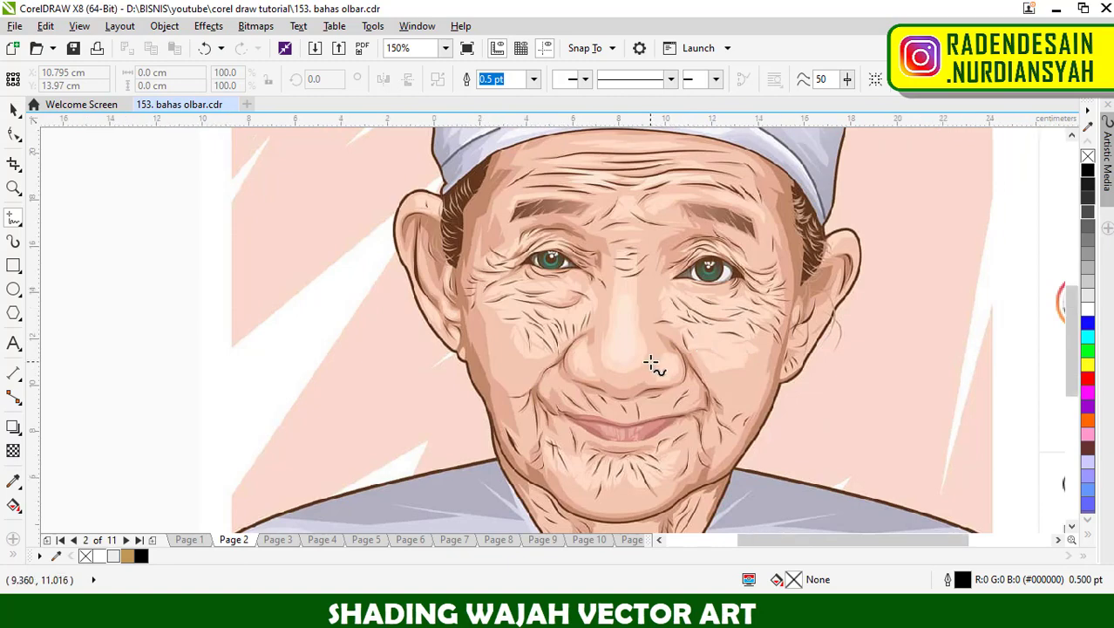
pyautogui.scroll(-1, 652, 364)
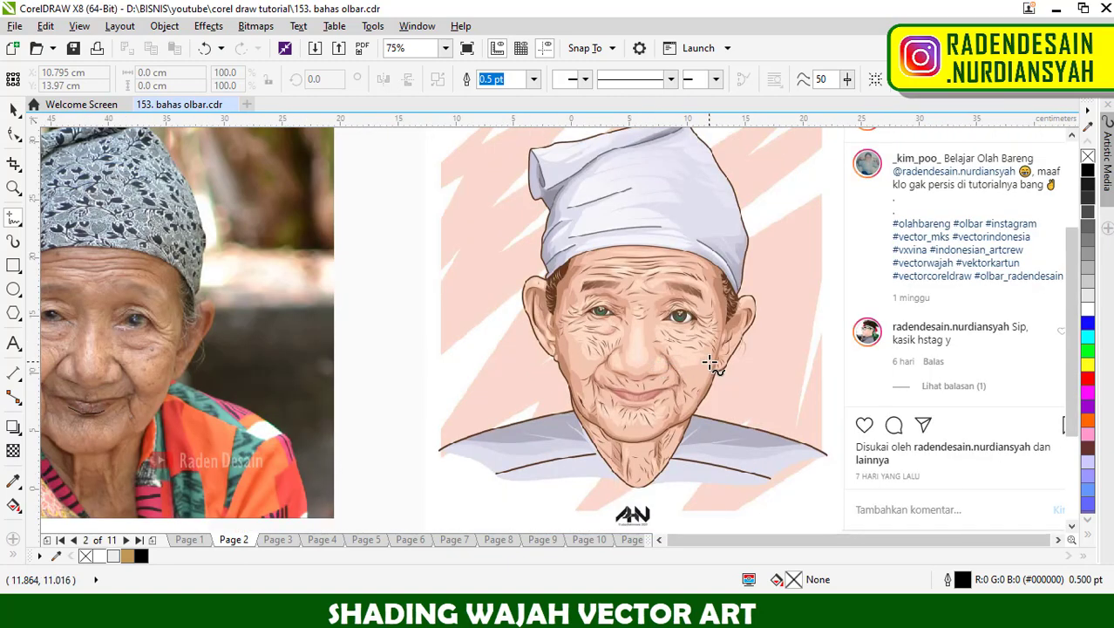
pyautogui.scroll(-1, 713, 363)
pyautogui.scroll(1, 671, 335)
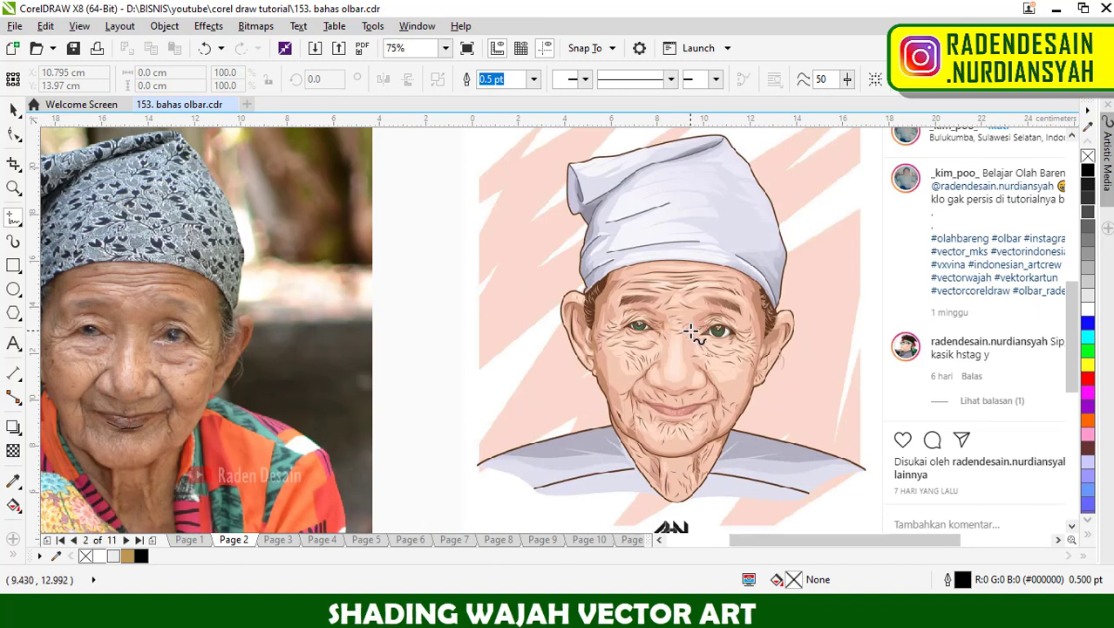
pyautogui.scroll(-1, 689, 331)
pyautogui.scroll(1, 387, 371)
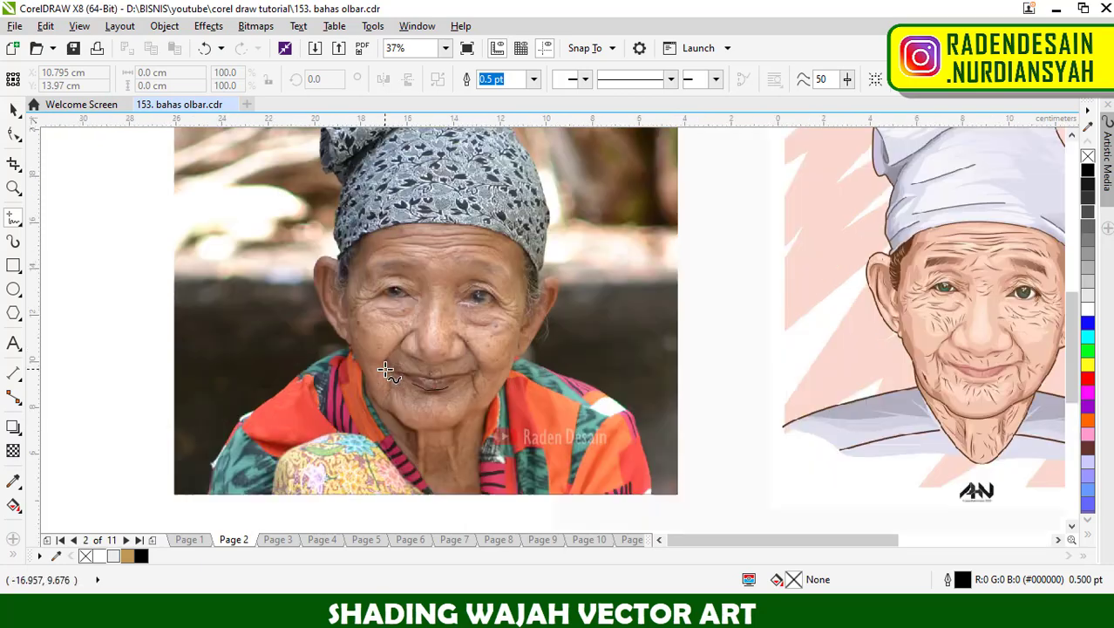
# Examine the photo's wrinkles around the eyes, nose and cheeks, then the illustration's eyebrow and forehead lines.
pyautogui.scroll(2, 386, 370)
pyautogui.scroll(2, 510, 268)
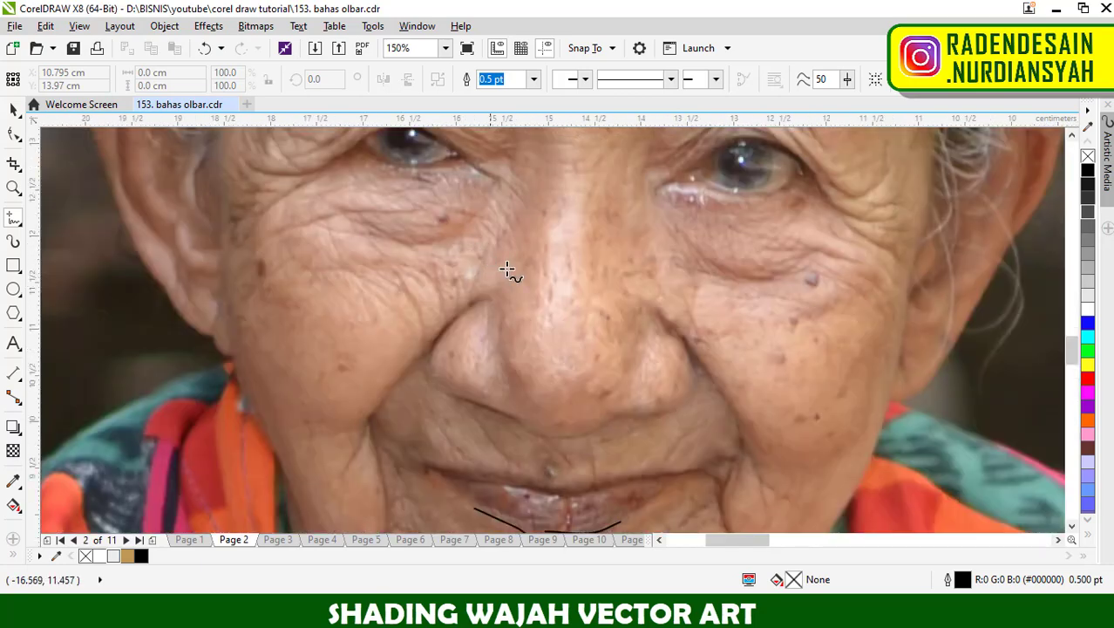
pyautogui.scroll(-2, 458, 292)
pyautogui.scroll(2, 454, 279)
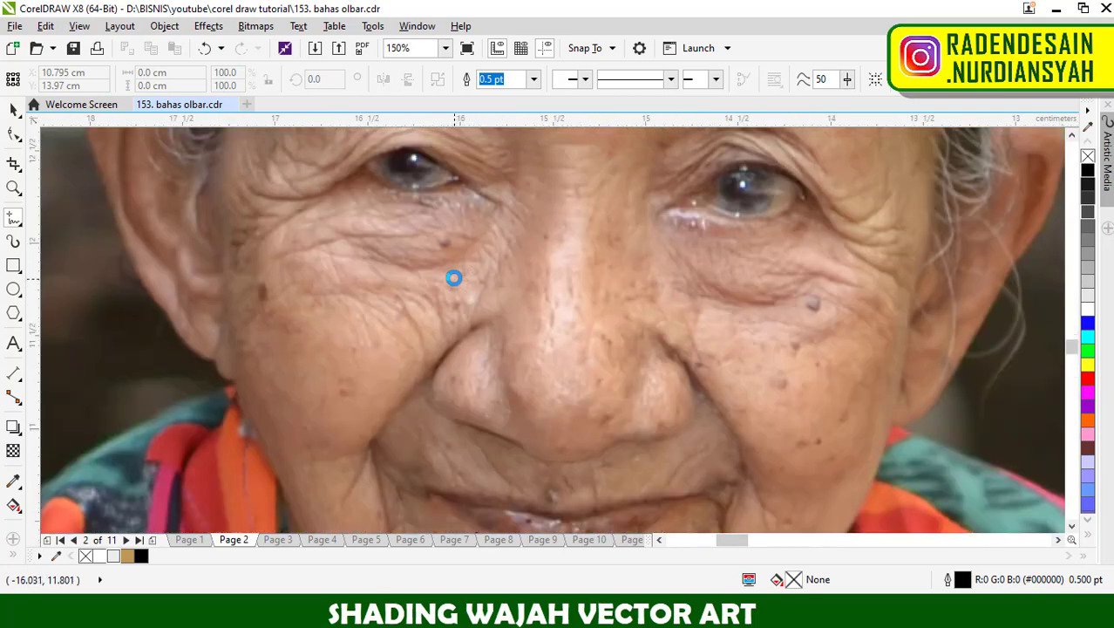
pyautogui.scroll(-3, 447, 308)
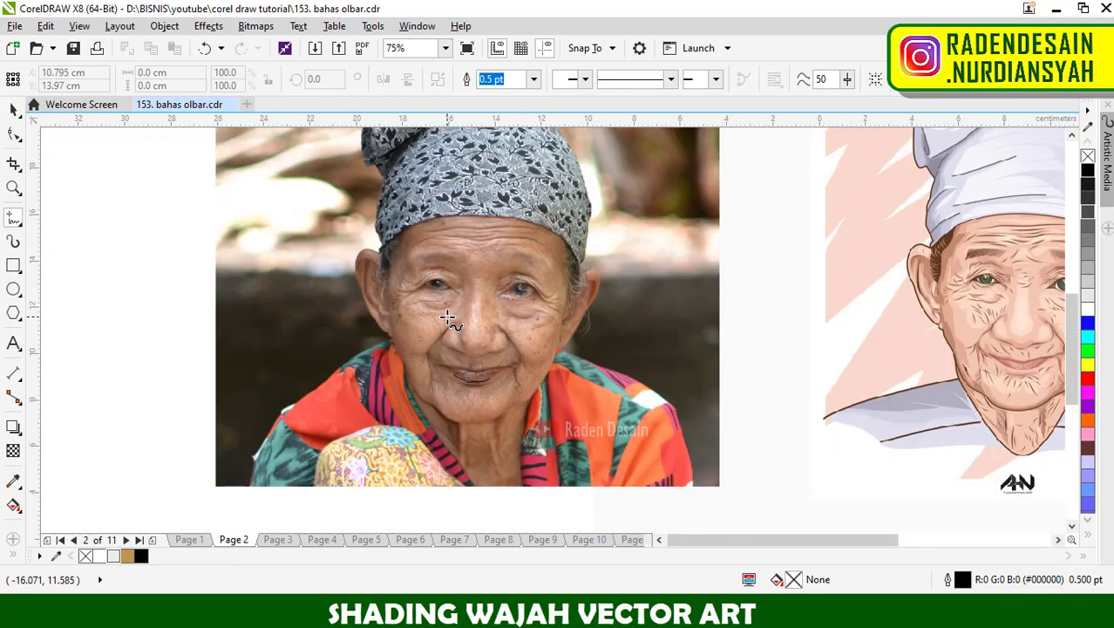
pyautogui.scroll(-3, 447, 318)
pyautogui.scroll(6, 750, 286)
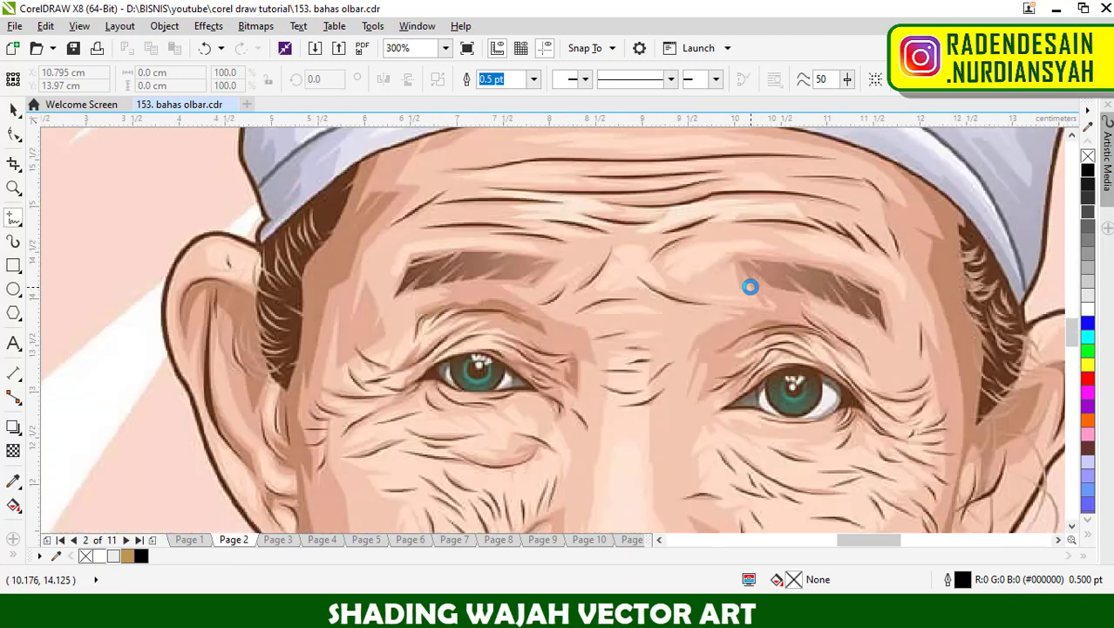
pyautogui.scroll(-2, 701, 240)
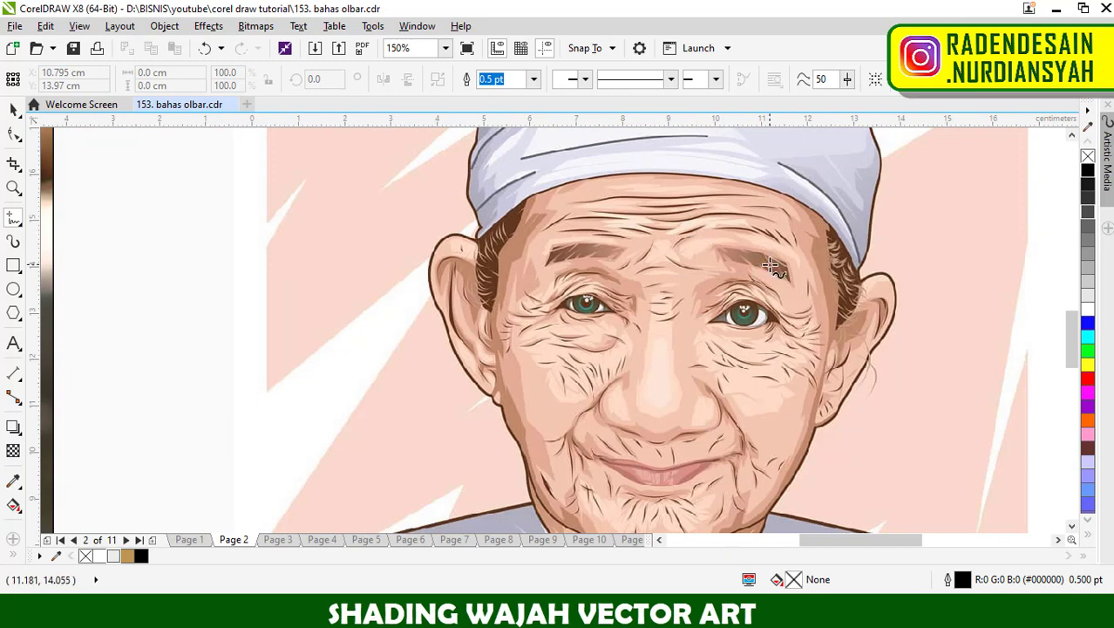
pyautogui.scroll(-2, 770, 268)
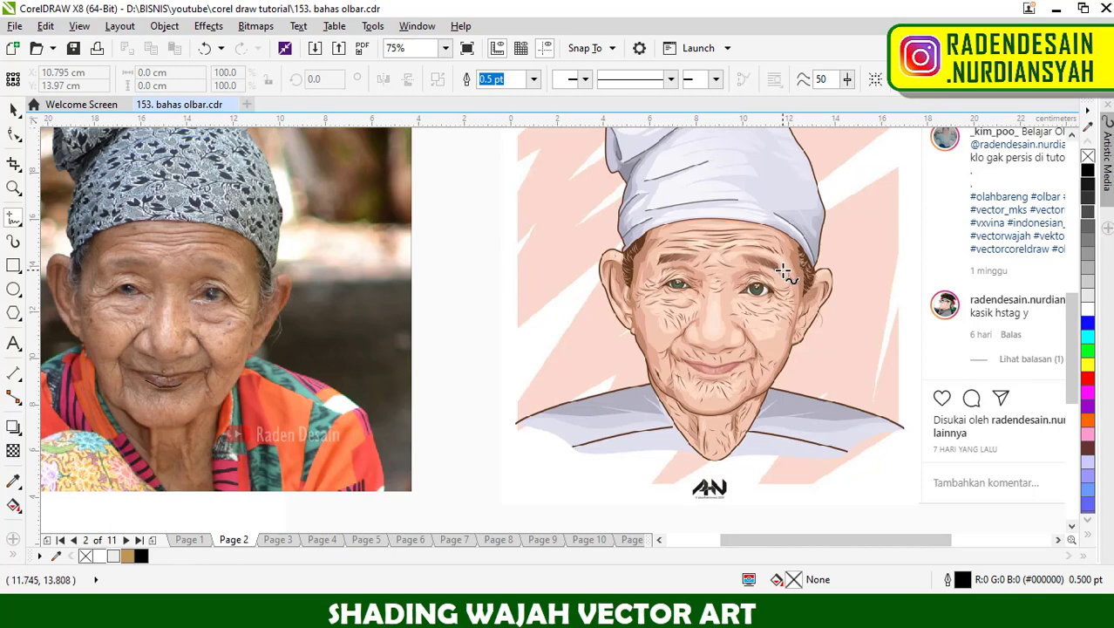
# Examine the photo's face again, from the forehead and mouth to the fine wrinkles under the eyes.
pyautogui.scroll(-1, 783, 272)
pyautogui.scroll(2, 404, 221)
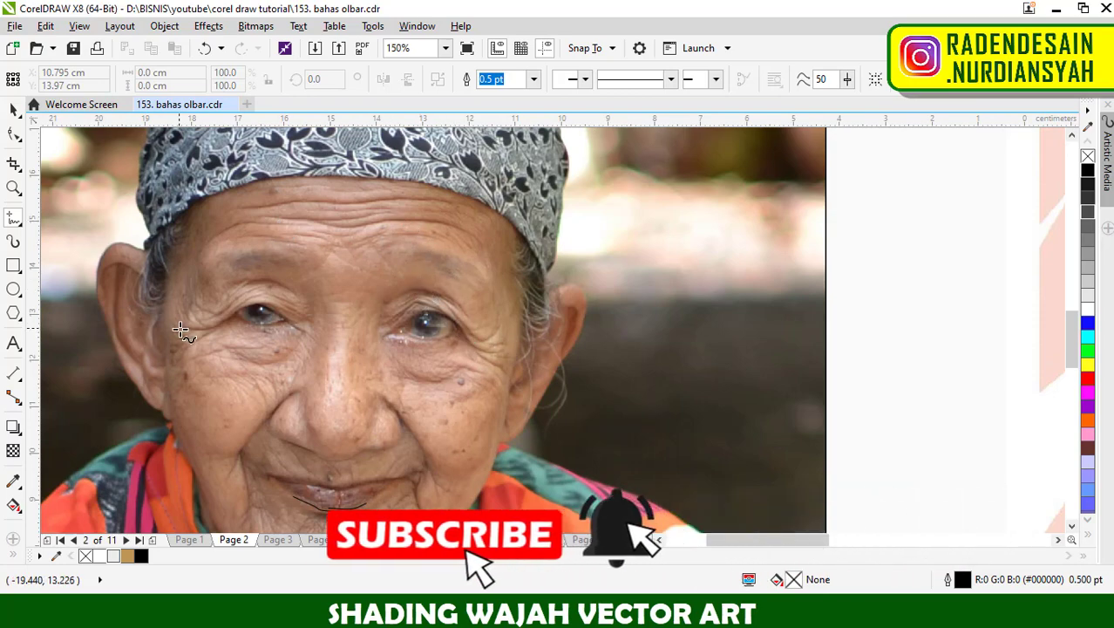
pyautogui.scroll(-1, 492, 271)
pyautogui.scroll(1, 482, 391)
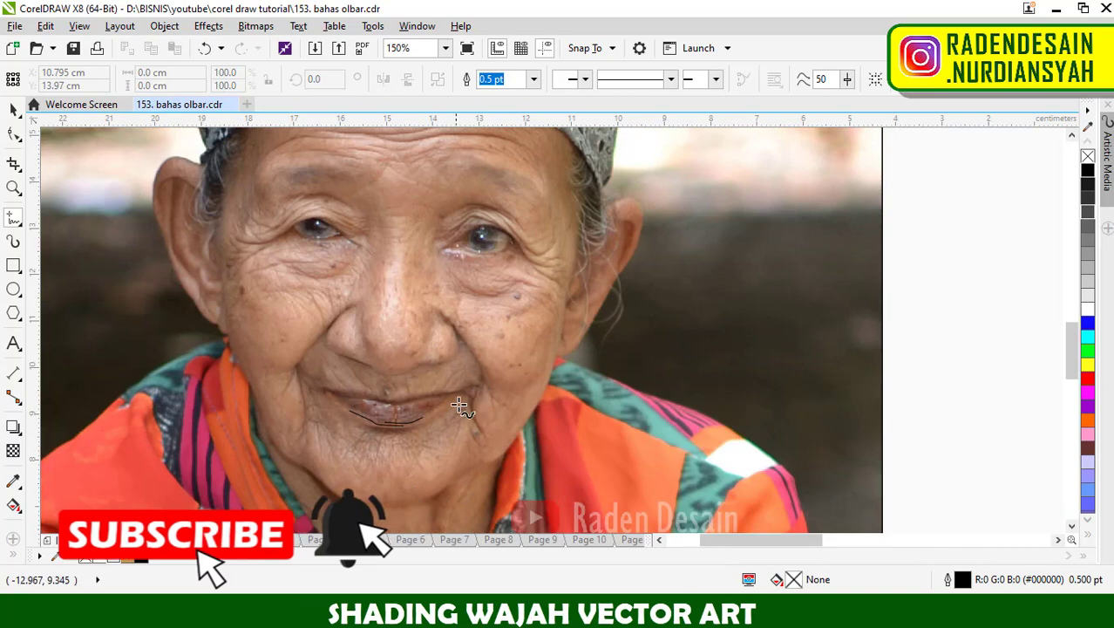
pyautogui.scroll(-1, 465, 409)
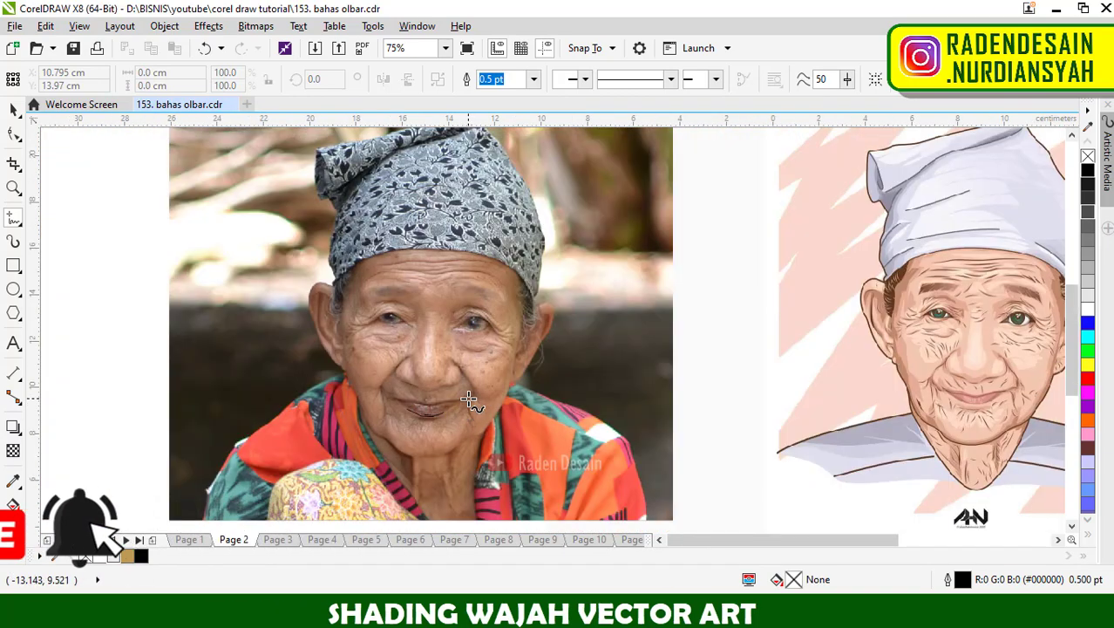
pyautogui.scroll(2, 501, 340)
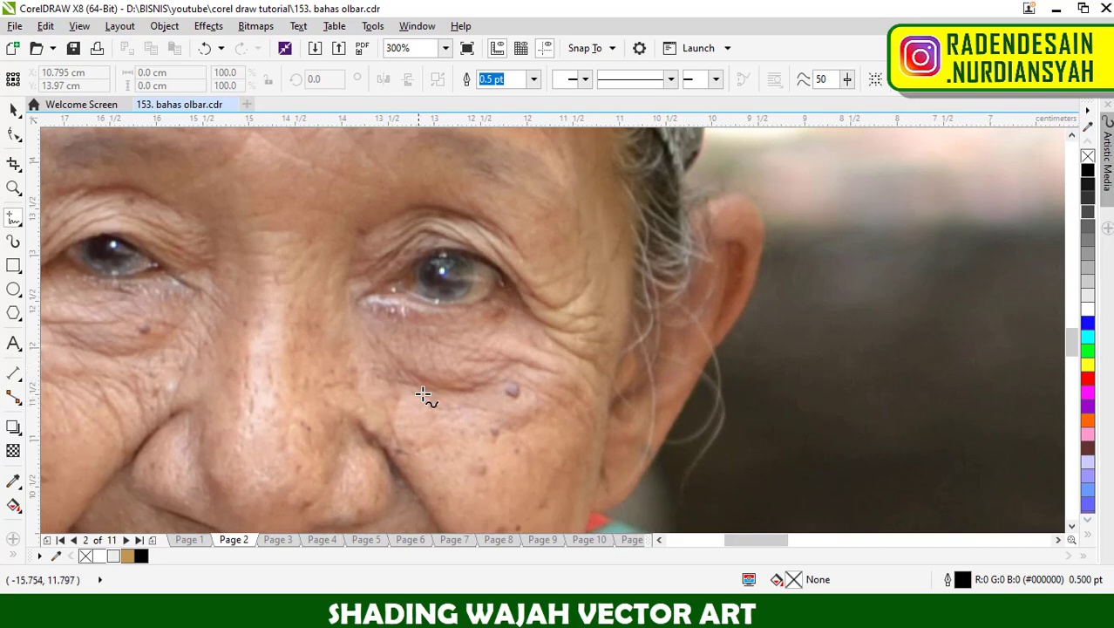
pyautogui.scroll(-1, 426, 393)
pyautogui.scroll(-3, 449, 374)
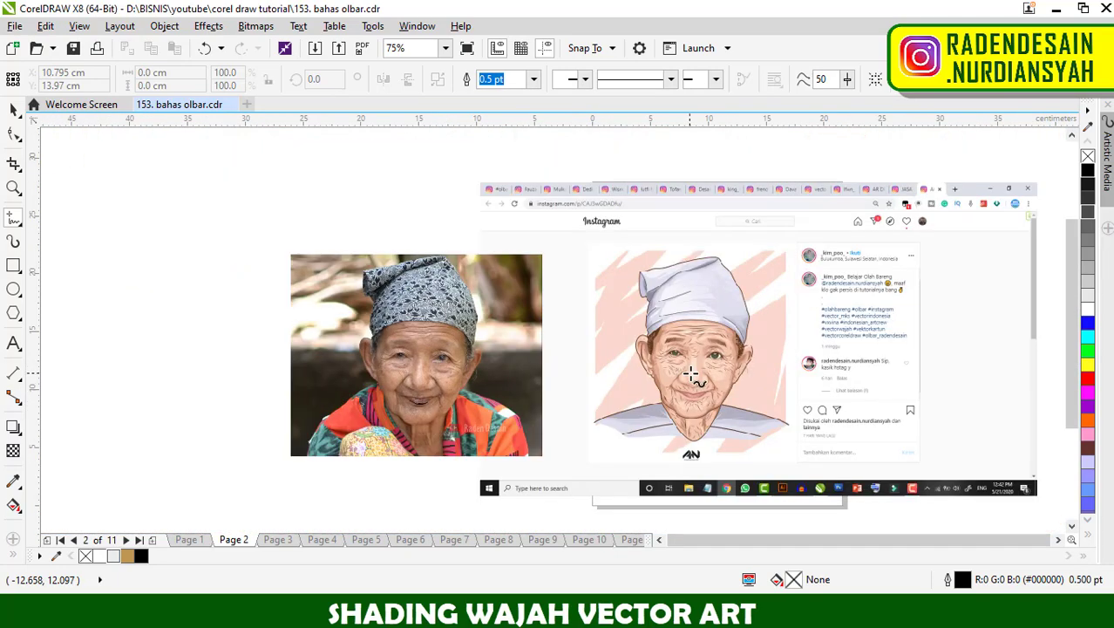
# Circle the illustration's cheek wrinkles with a freehand curve about 1.61 by 0.85 cm, and the wrinkles between the eyes with one about 0.87 by 1.18 cm.
pyautogui.scroll(3, 723, 371)
pyautogui.scroll(1, 451, 348)
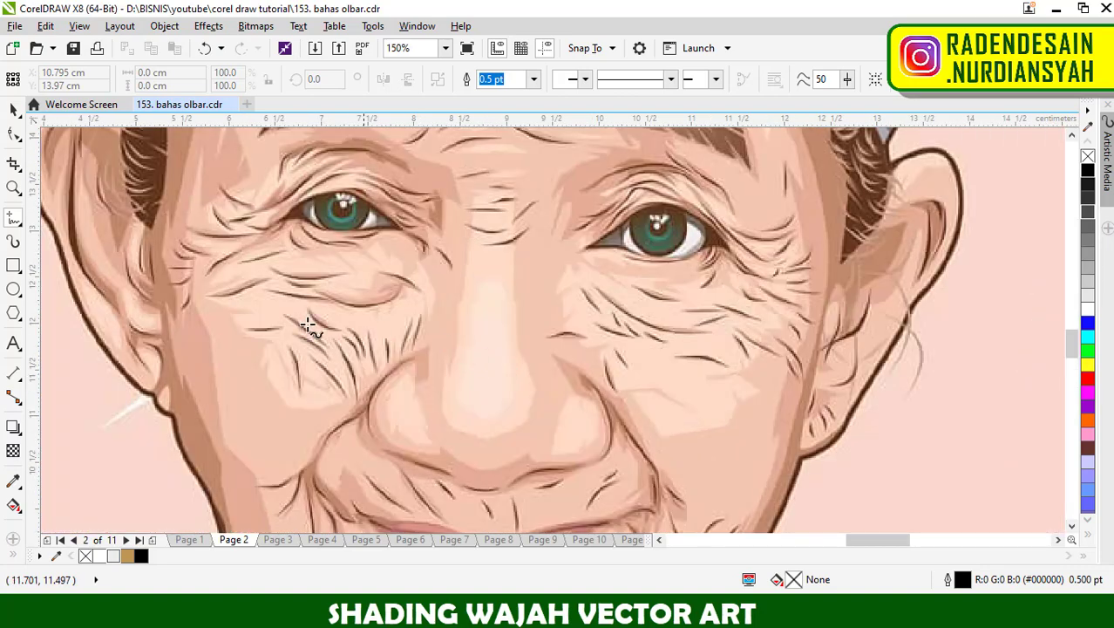
pyautogui.moveTo(244, 342)
pyautogui.mouseDown()
pyautogui.moveTo(390, 361)
pyautogui.moveTo(397, 324)
pyautogui.mouseUp()
pyautogui.scroll(-1, 505, 337)
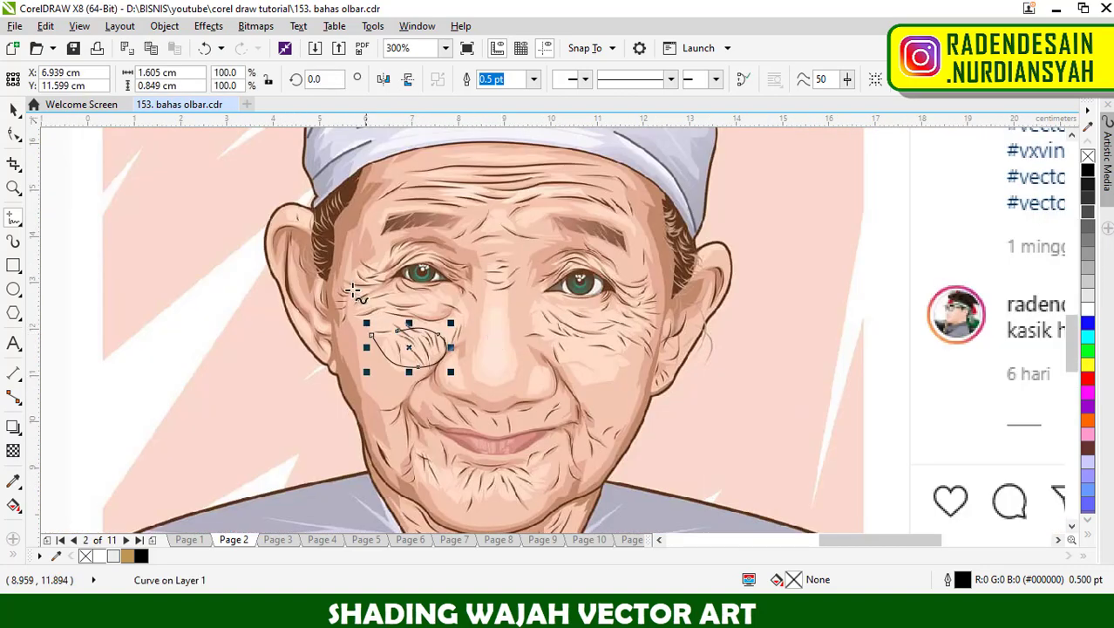
pyautogui.scroll(1, 373, 248)
pyautogui.moveTo(584, 242)
pyautogui.mouseDown()
pyautogui.moveTo(658, 308)
pyautogui.moveTo(596, 243)
pyautogui.mouseUp()
# Circle the chin wrinkles with a freehand curve about 1.62 by 0.99 cm, and the neck wrinkles with one about 1.45 by 1.95 cm.
pyautogui.scroll(-2, 601, 261)
pyautogui.scroll(3, 584, 366)
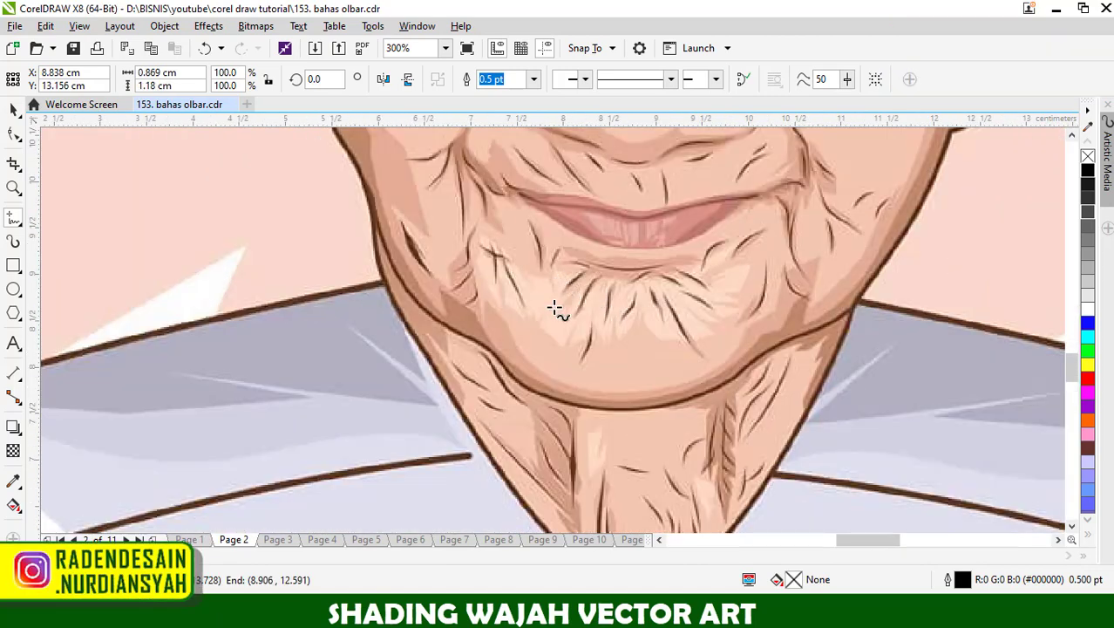
pyautogui.moveTo(555, 309)
pyautogui.mouseDown()
pyautogui.moveTo(700, 347)
pyautogui.moveTo(633, 285)
pyautogui.moveTo(577, 281)
pyautogui.mouseUp()
pyautogui.scroll(-1, 641, 324)
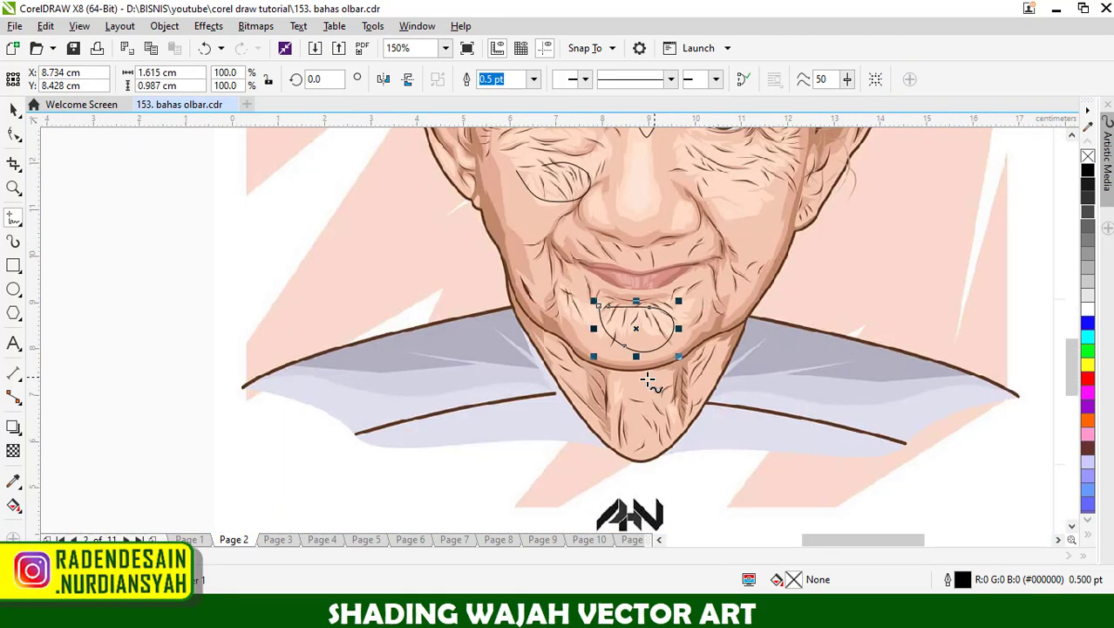
pyautogui.moveTo(628, 408)
pyautogui.mouseDown()
pyautogui.moveTo(691, 429)
pyautogui.moveTo(623, 392)
pyautogui.mouseUp()
# Draw a closed curved freehand shape about 1.32 by 0.51 cm across the illustration's nose bridge.
pyautogui.scroll(1, 669, 339)
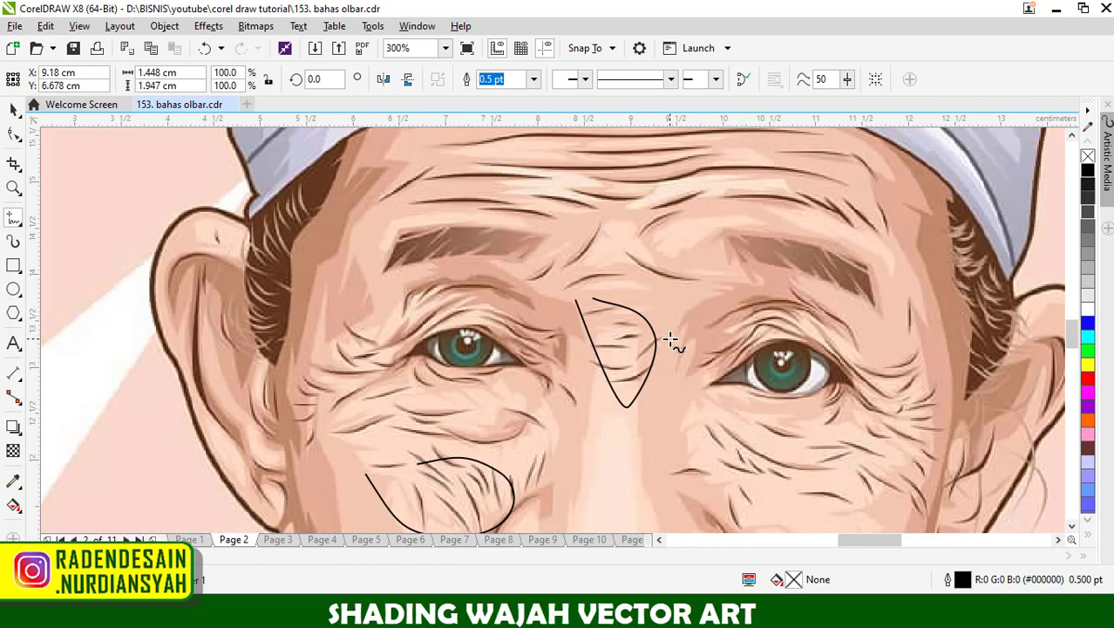
pyautogui.moveTo(571, 449)
pyautogui.mouseDown()
pyautogui.moveTo(682, 442)
pyautogui.moveTo(693, 426)
pyautogui.moveTo(626, 467)
pyautogui.moveTo(572, 449)
pyautogui.moveTo(642, 453)
pyautogui.mouseUp()
pyautogui.scroll(1, 643, 453)
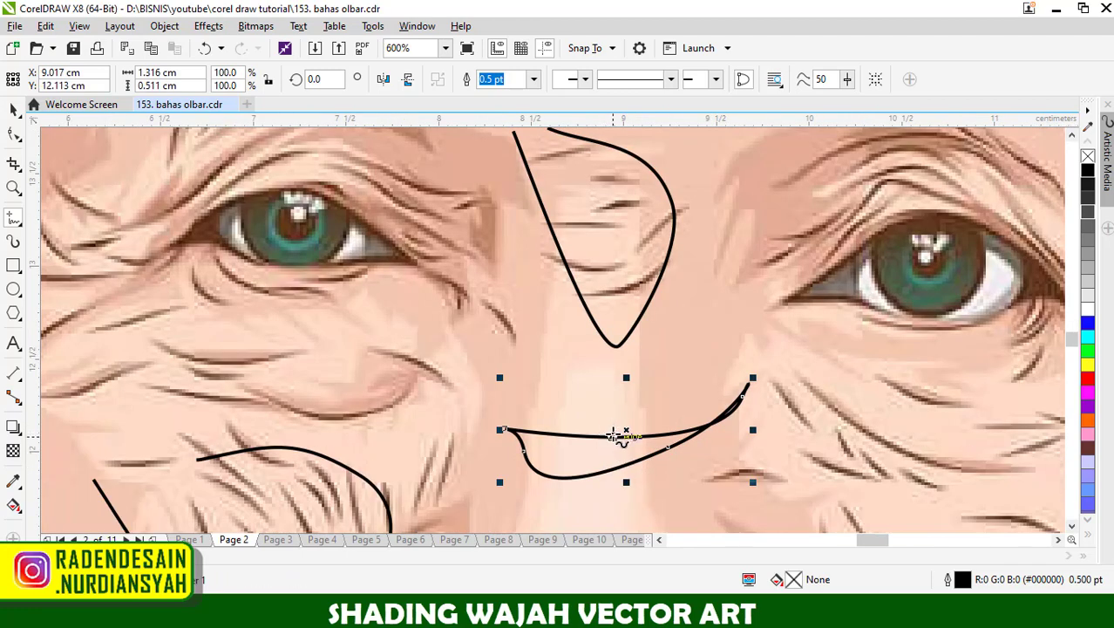
# Circle the illustration's forehead wrinkles with a freehand curve about 3.57 by 1.00 cm.
pyautogui.scroll(-1, 617, 428)
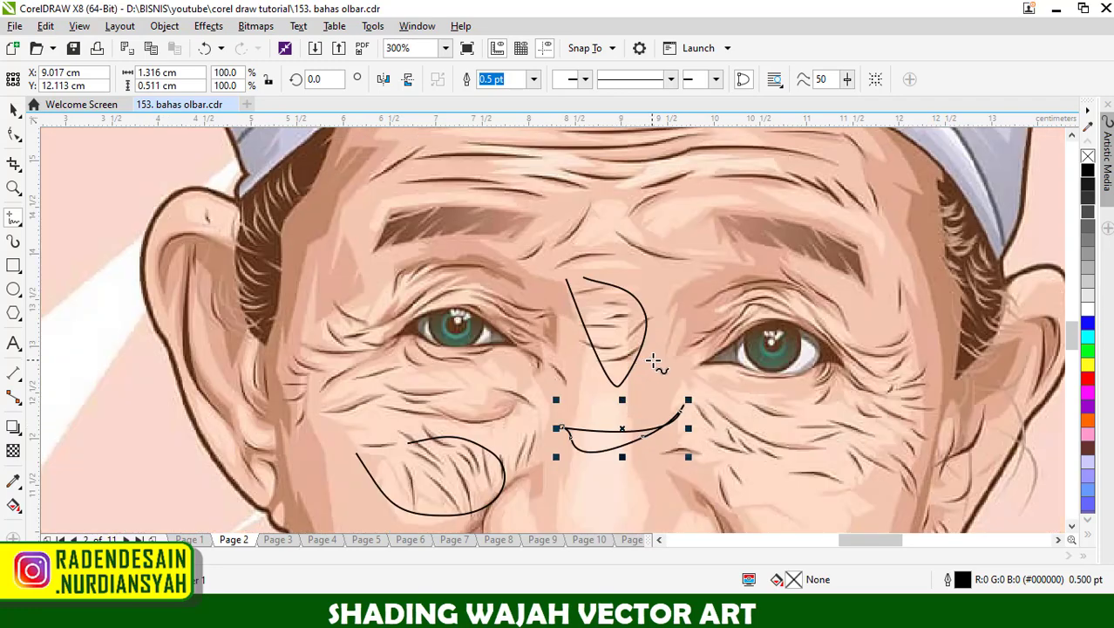
pyautogui.scroll(-2, 741, 402)
pyautogui.scroll(1, 785, 392)
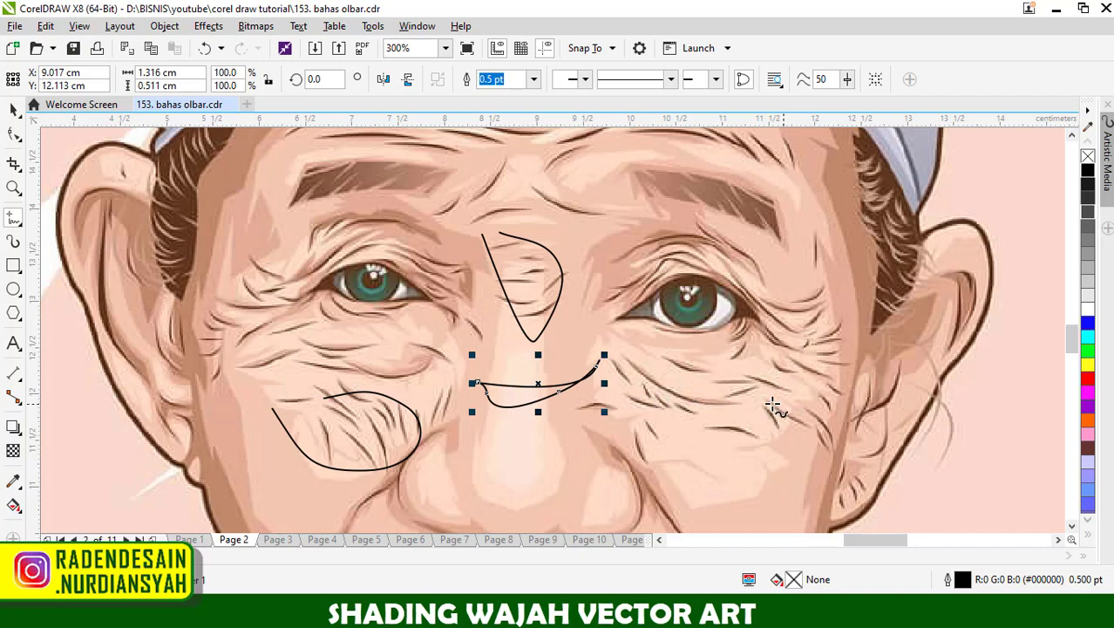
pyautogui.scroll(-1, 773, 404)
pyautogui.scroll(1, 784, 388)
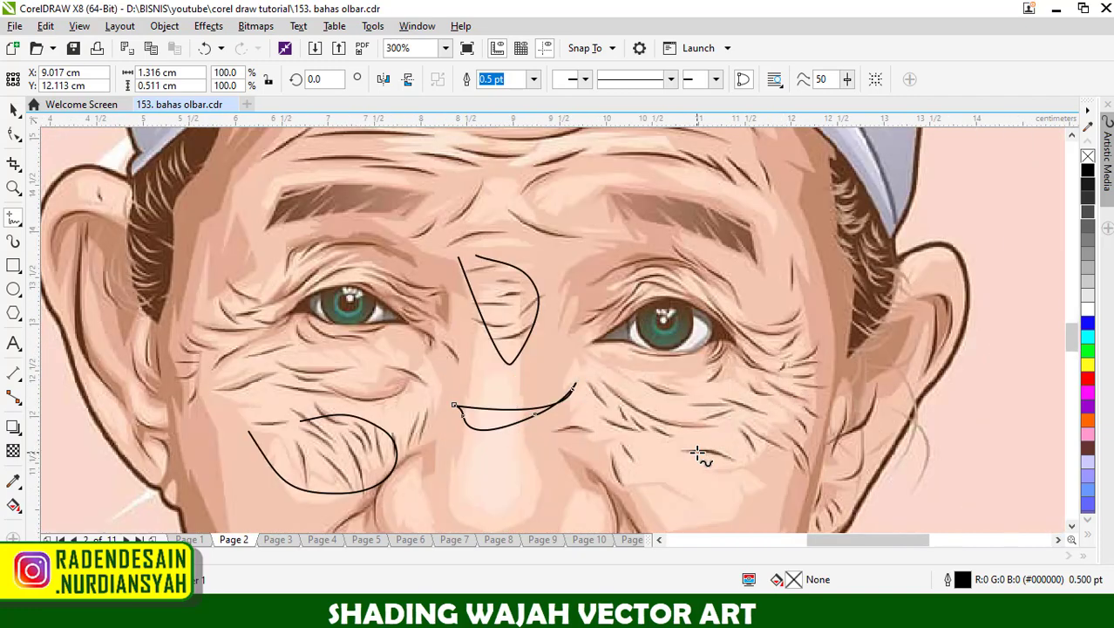
pyautogui.scroll(-1, 699, 455)
pyautogui.scroll(1, 686, 392)
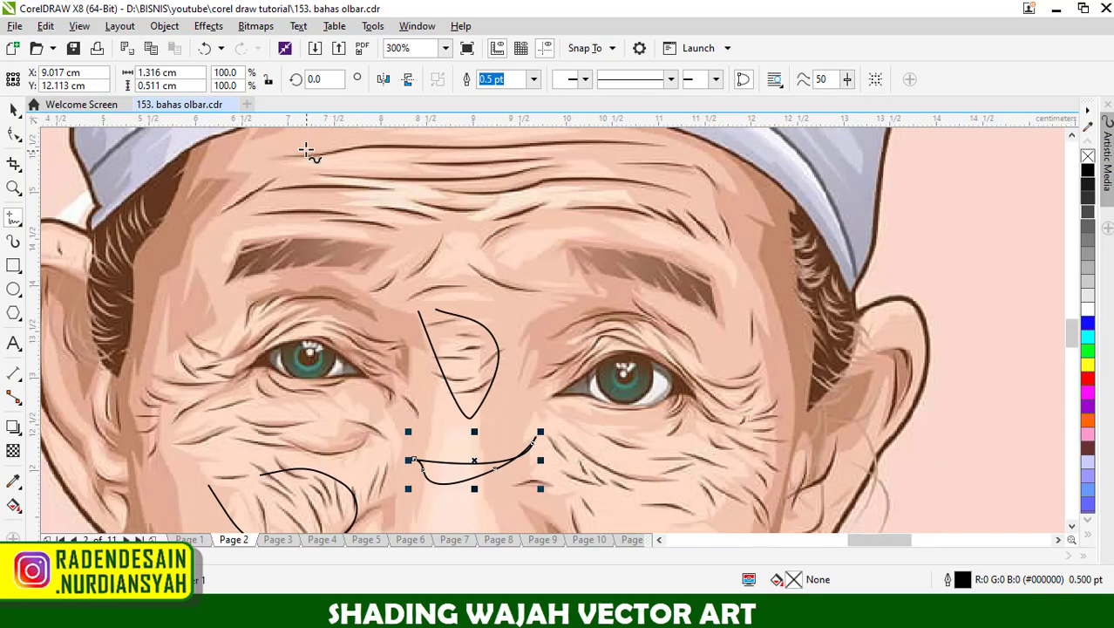
pyautogui.moveTo(305, 150)
pyautogui.mouseDown()
pyautogui.moveTo(546, 150)
pyautogui.moveTo(639, 180)
pyautogui.moveTo(557, 222)
pyautogui.moveTo(343, 234)
pyautogui.moveTo(316, 170)
pyautogui.mouseUp()
pyautogui.scroll(-1, 688, 298)
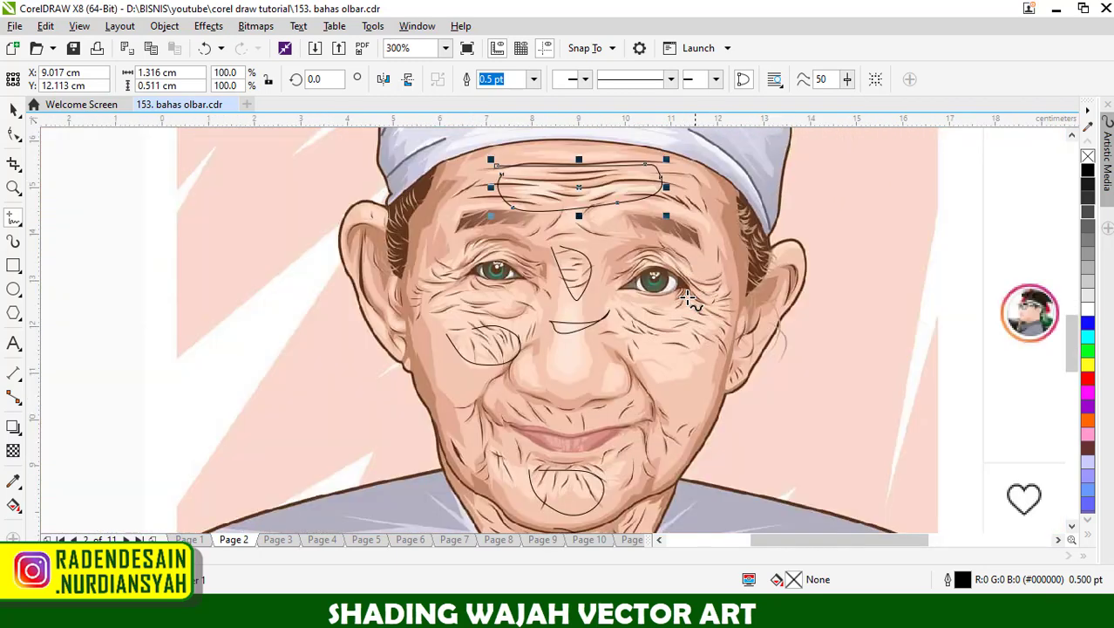
# Examine the illustration's wrinkle lines under the eye on the unmarked cheek and inside the circled forehead area.
pyautogui.scroll(1, 627, 323)
pyautogui.scroll(1, 721, 323)
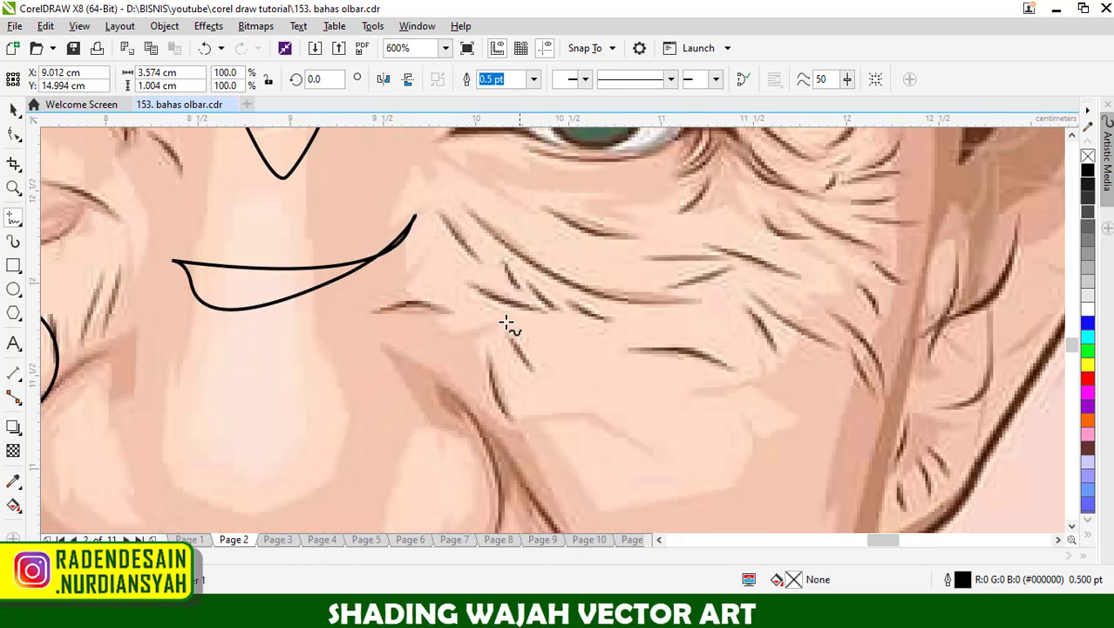
pyautogui.scroll(-3, 664, 360)
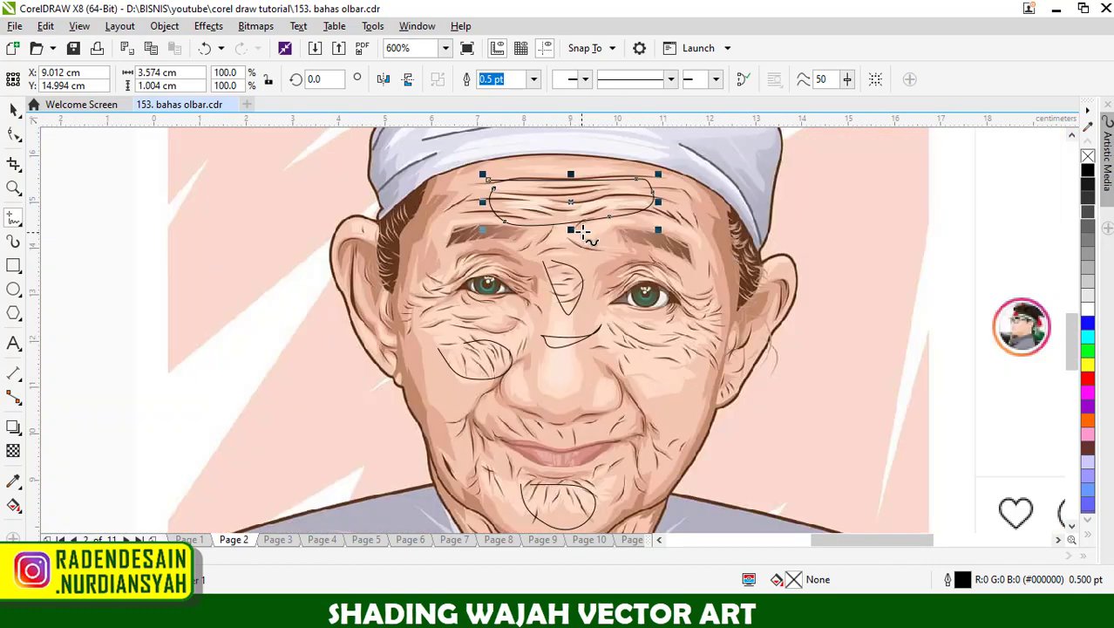
pyautogui.scroll(1, 579, 231)
pyautogui.scroll(2, 586, 176)
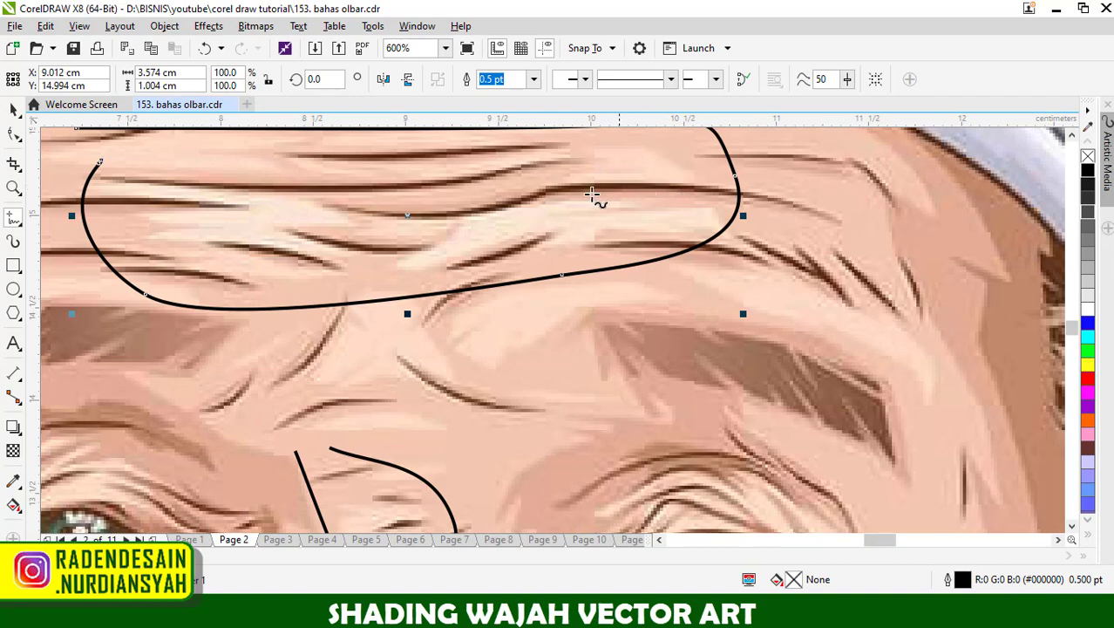
pyautogui.scroll(-2, 580, 204)
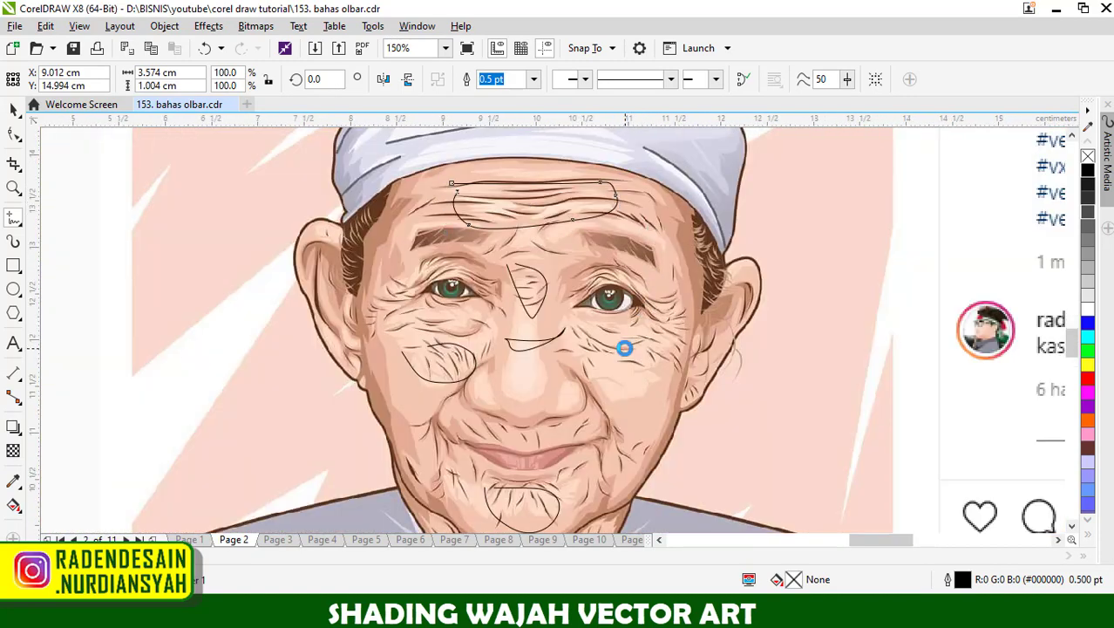
# Draw a small closed freehand shape about 0.23 by 0.35 cm on the shading between the nose bridge and the eye nearer the unmarked cheek.
pyautogui.scroll(2, 624, 346)
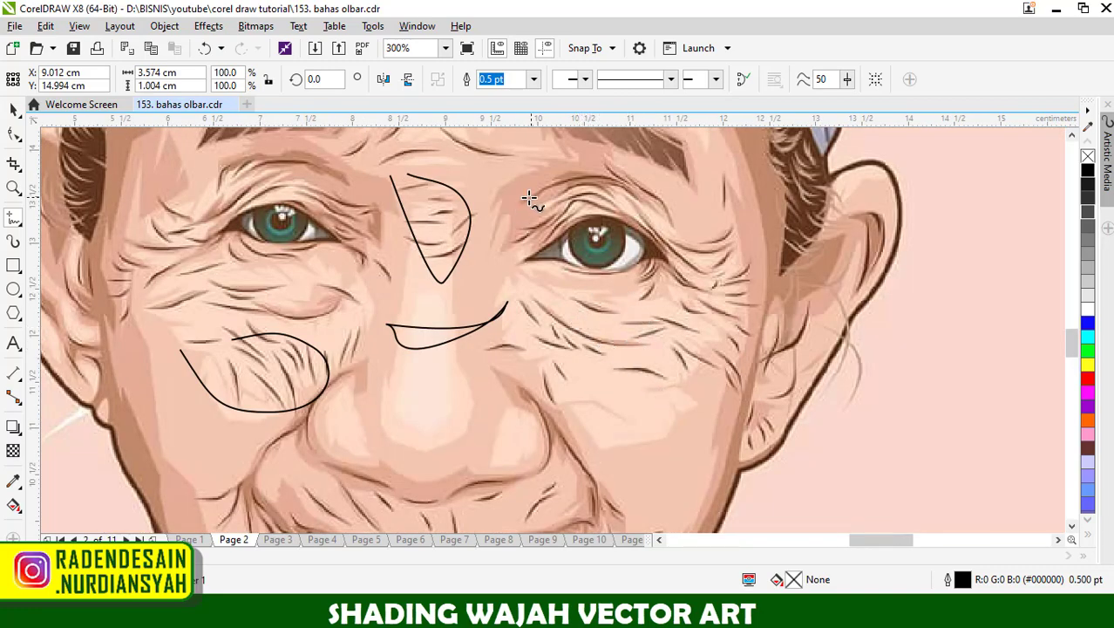
pyautogui.scroll(1, 517, 192)
pyautogui.moveTo(497, 187)
pyautogui.mouseDown()
pyautogui.moveTo(517, 179)
pyautogui.moveTo(491, 201)
pyautogui.moveTo(499, 186)
pyautogui.mouseUp()
pyautogui.scroll(-1, 503, 195)
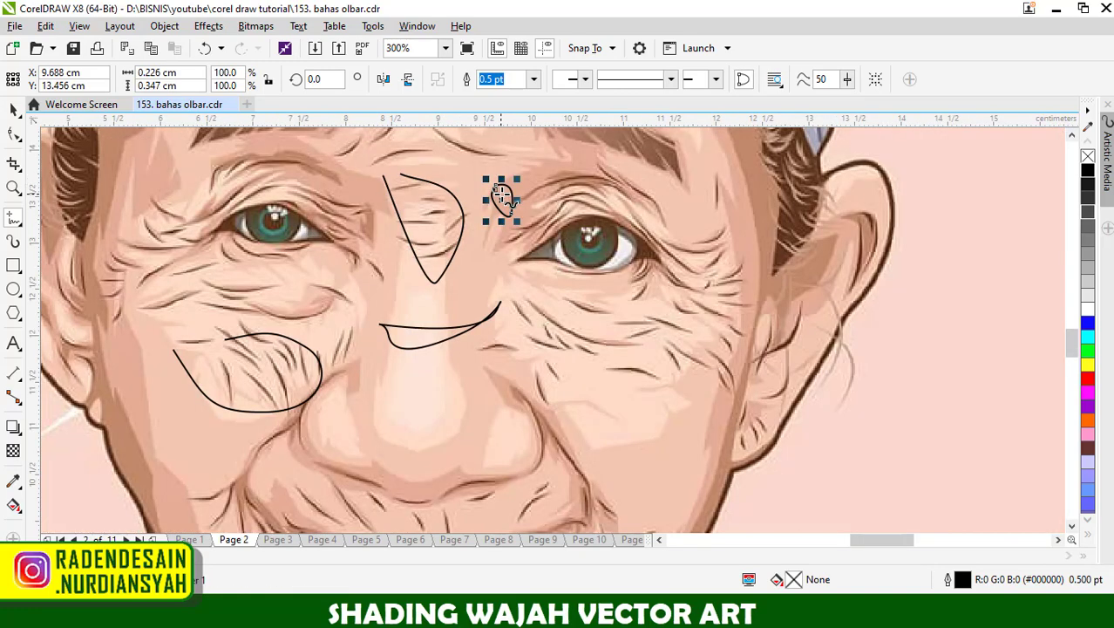
pyautogui.scroll(1, 502, 196)
pyautogui.scroll(-1, 564, 279)
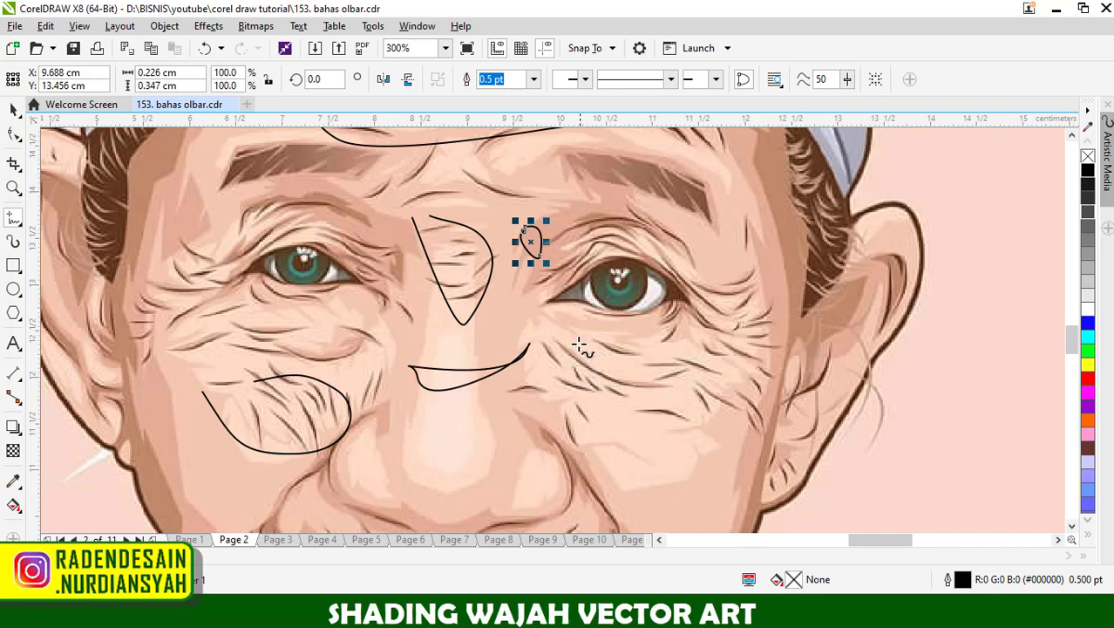
pyautogui.scroll(1, 533, 241)
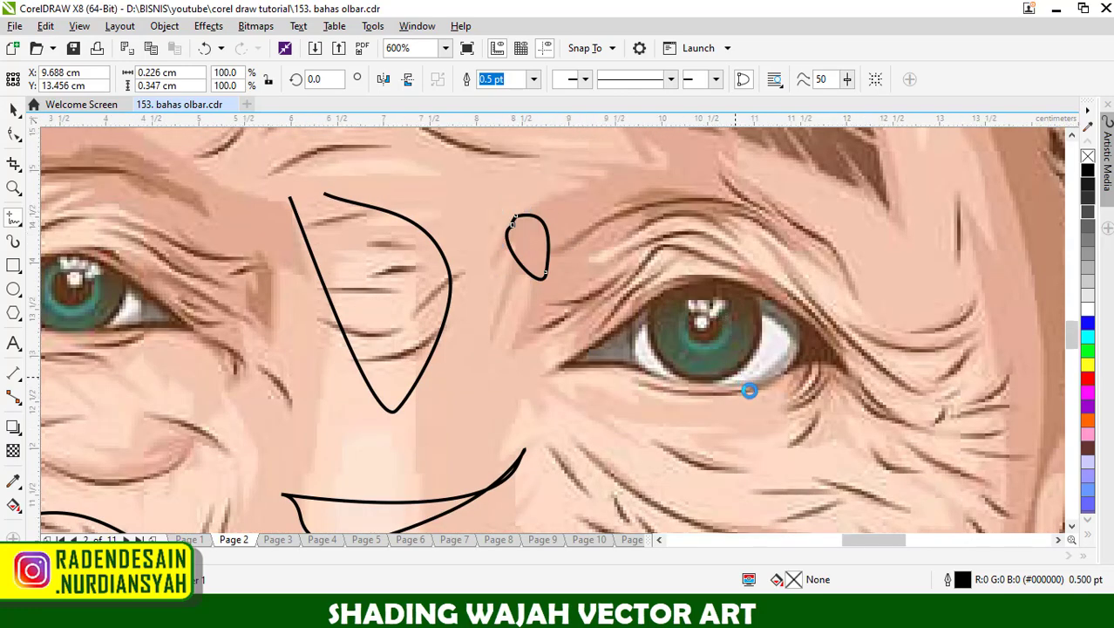
# Leave the page 2 portrait and go to page 3 for the next portrait review.
pyautogui.scroll(-2, 748, 392)
pyautogui.scroll(-2, 742, 397)
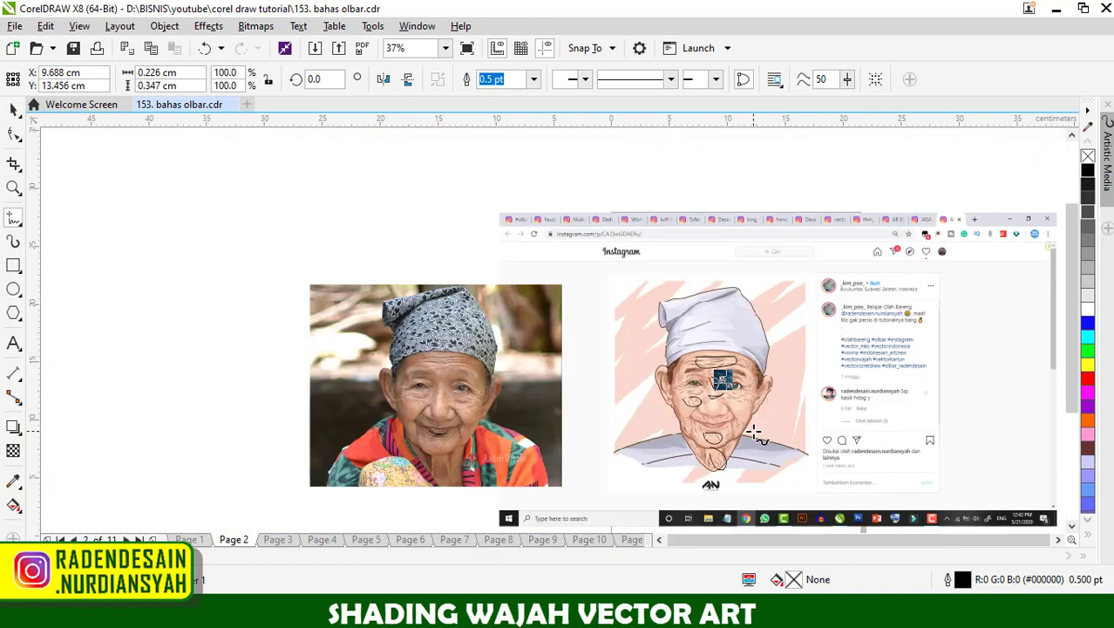
pyautogui.scroll(1, 754, 431)
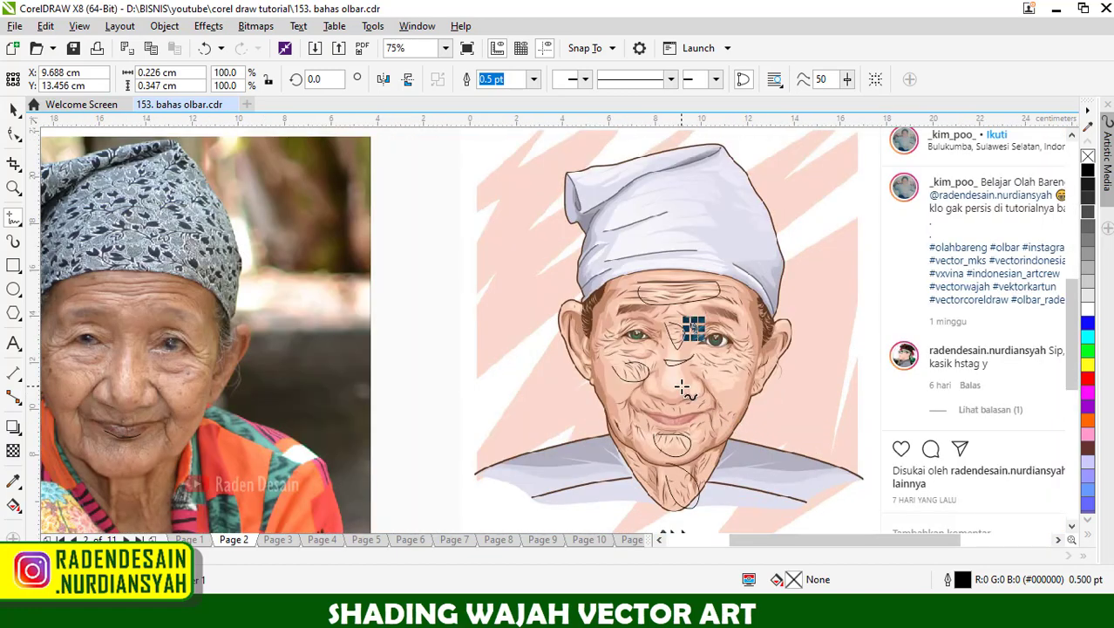
pyautogui.click(277, 540)
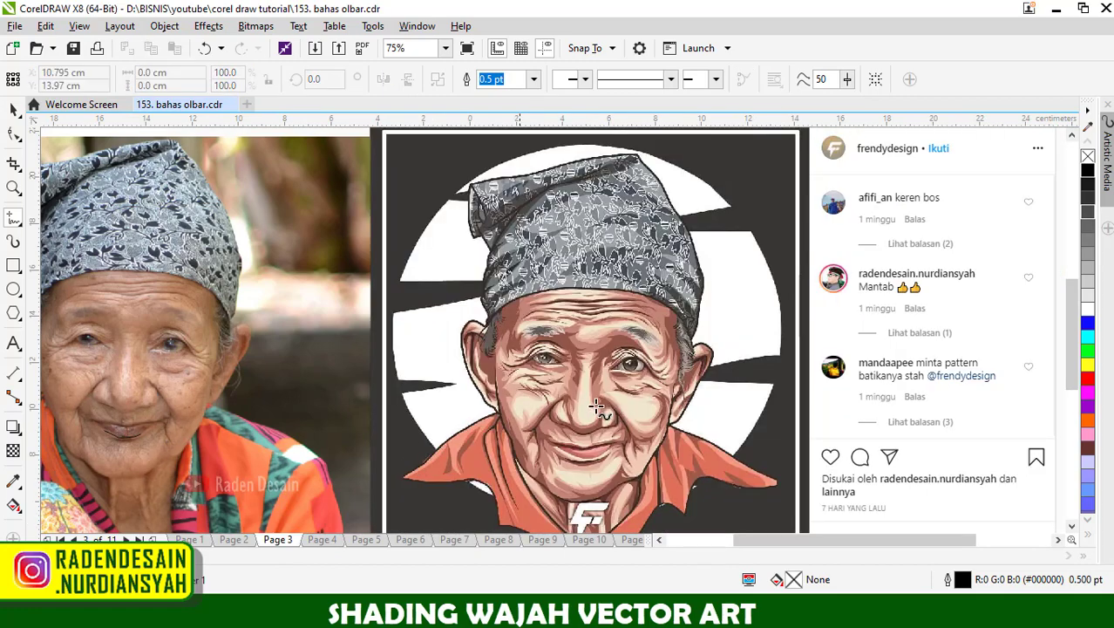
# Circle the light area on the illustration's cheek nearer the reference photo with a freehand curve about 1.08 by 1.80 cm.
pyautogui.scroll(-1, 767, 275)
pyautogui.scroll(2, 764, 272)
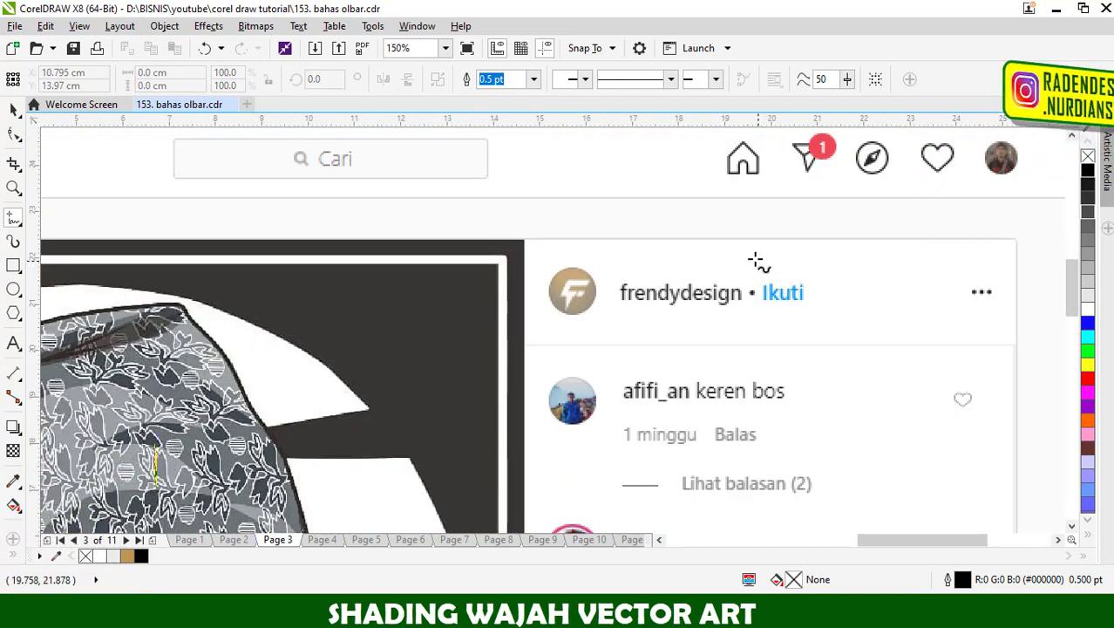
pyautogui.scroll(-2, 751, 252)
pyautogui.scroll(1, 586, 390)
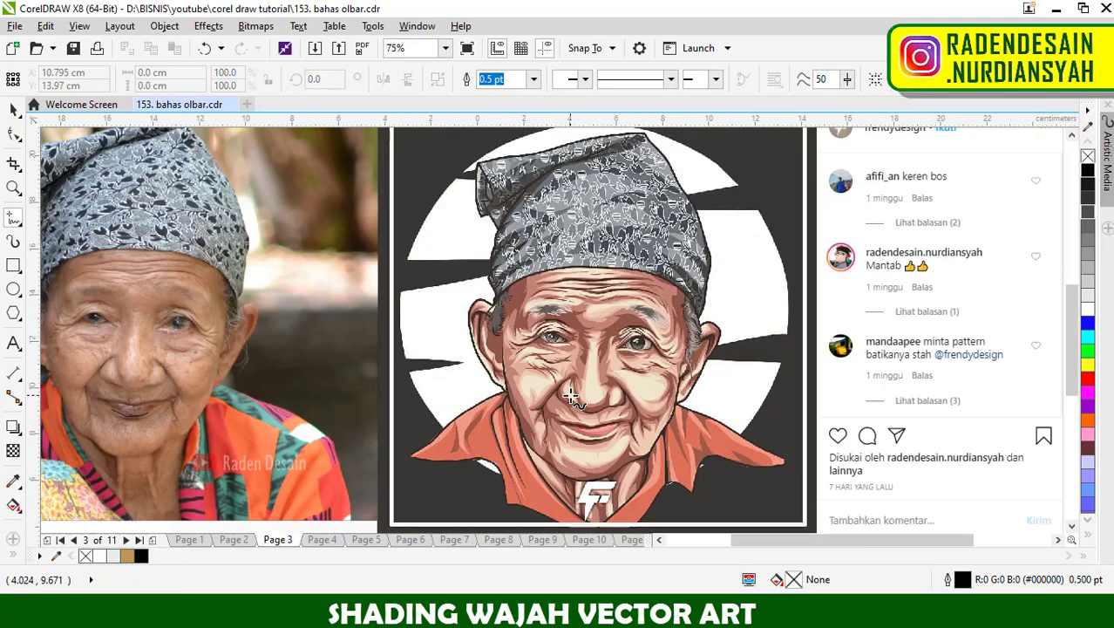
pyautogui.scroll(1, 601, 375)
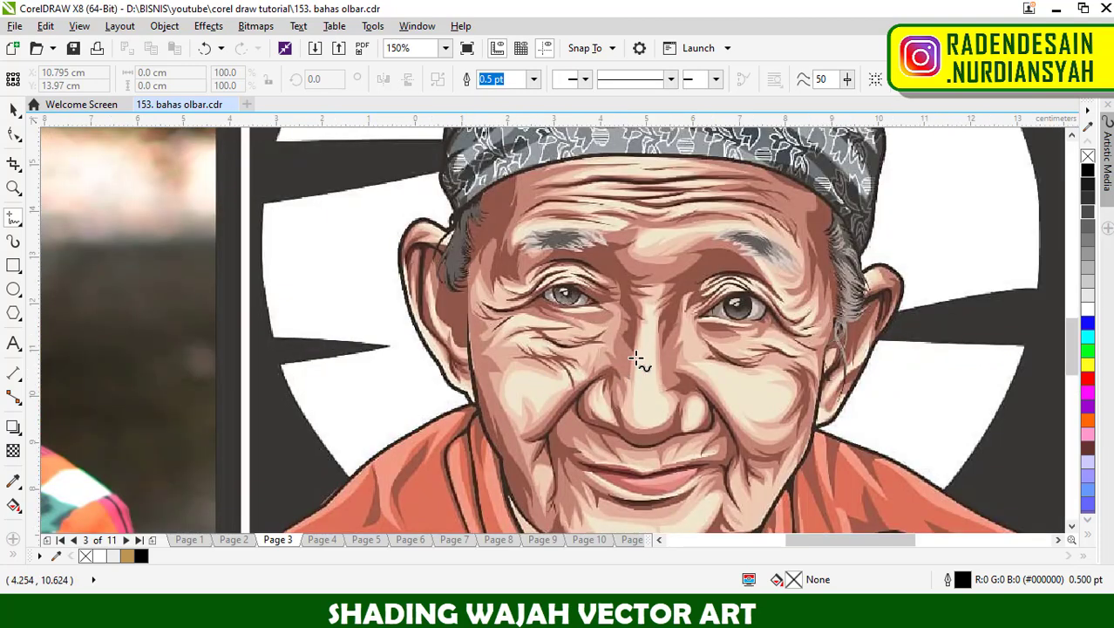
pyautogui.scroll(-1, 643, 357)
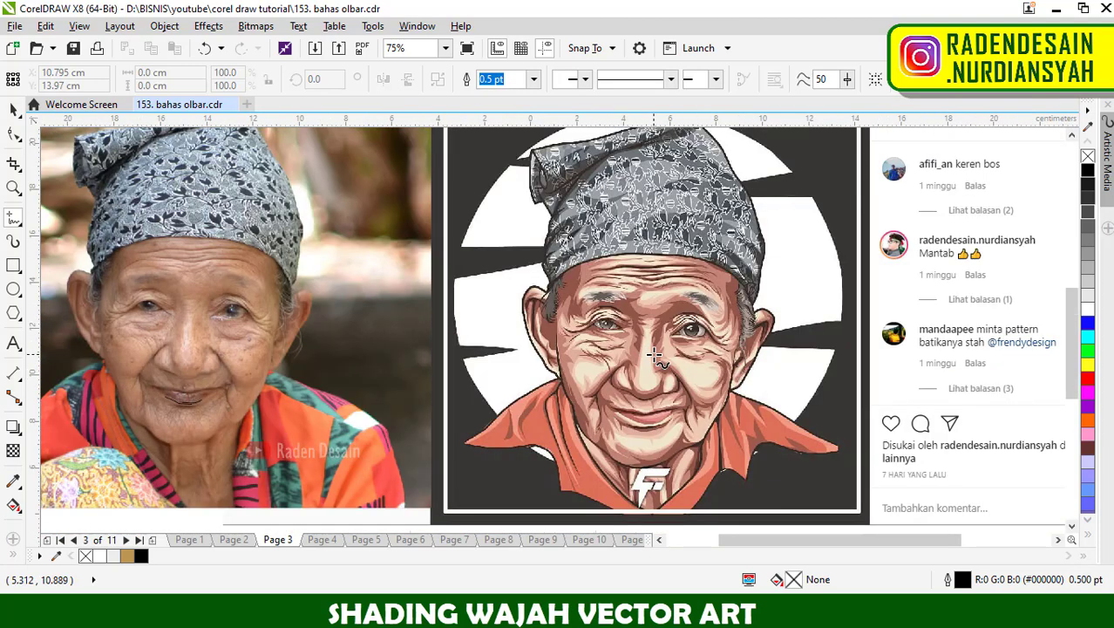
pyautogui.scroll(1, 597, 367)
pyautogui.moveTo(540, 324)
pyautogui.mouseDown()
pyautogui.moveTo(554, 402)
pyautogui.moveTo(580, 366)
pyautogui.moveTo(542, 330)
pyautogui.mouseUp()
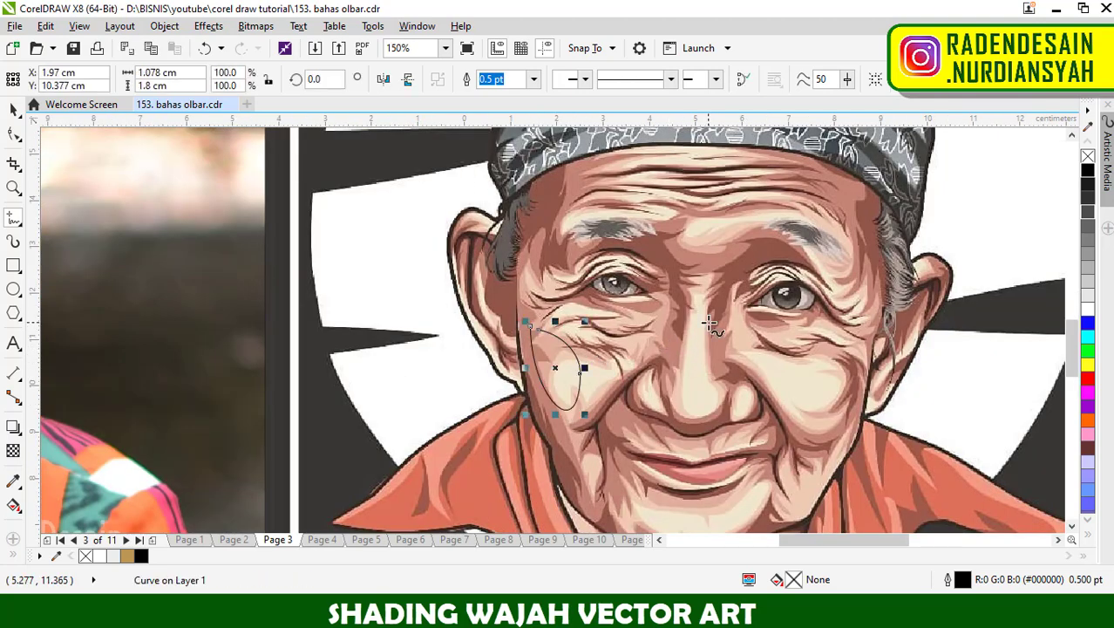
# Trace the illustration's lower lip with a freehand curve about 1.98 by 0.45 cm.
pyautogui.scroll(-1, 729, 324)
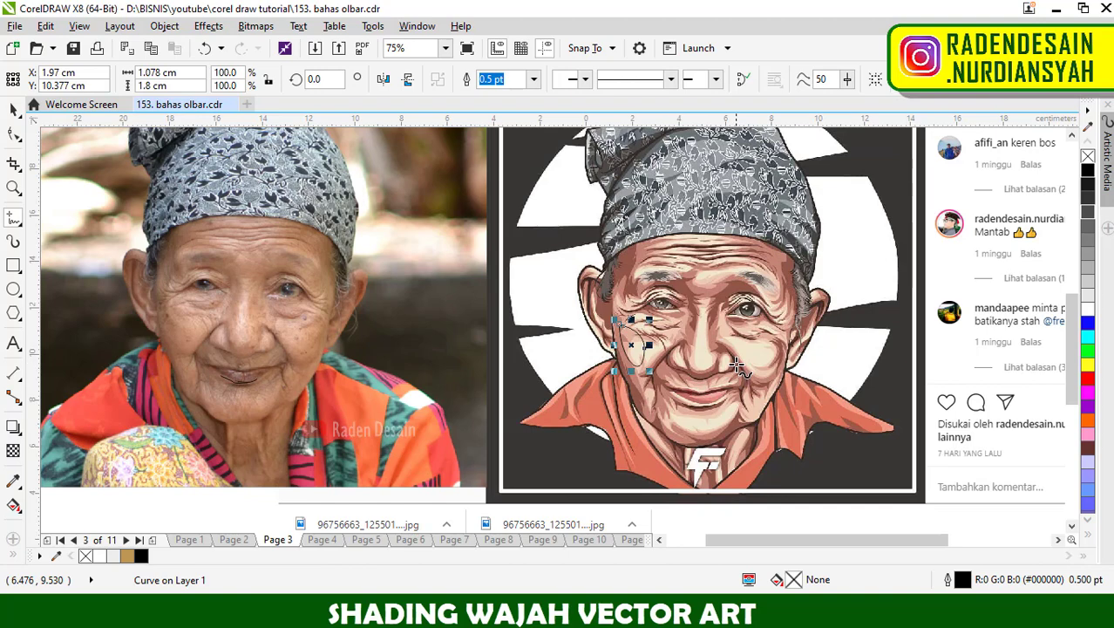
pyautogui.scroll(-1, 737, 365)
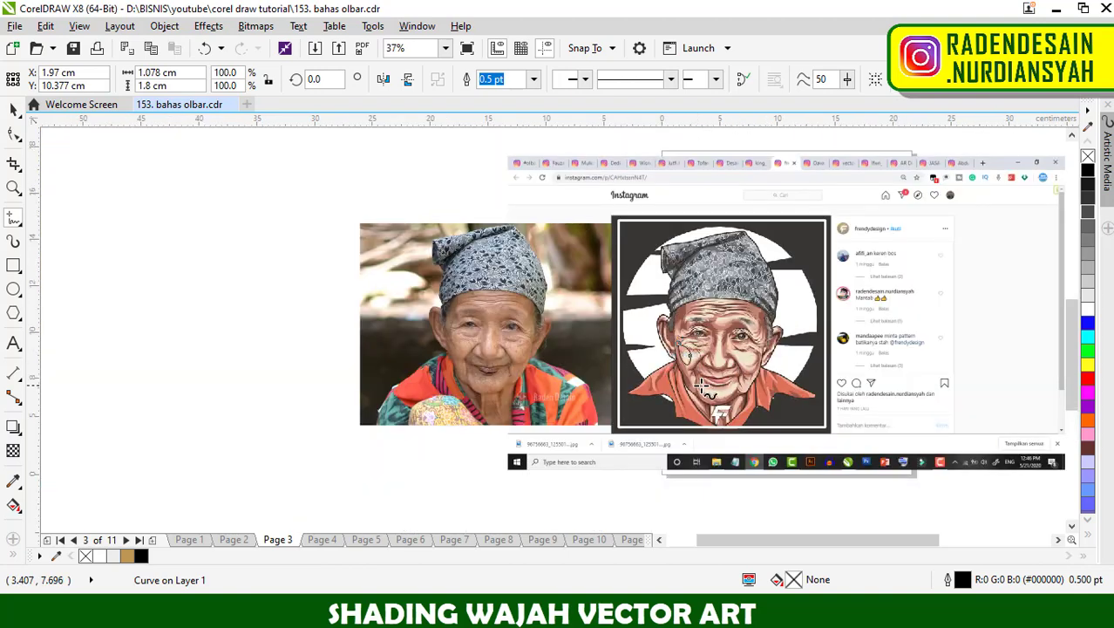
pyautogui.scroll(3, 703, 384)
pyautogui.scroll(1, 753, 377)
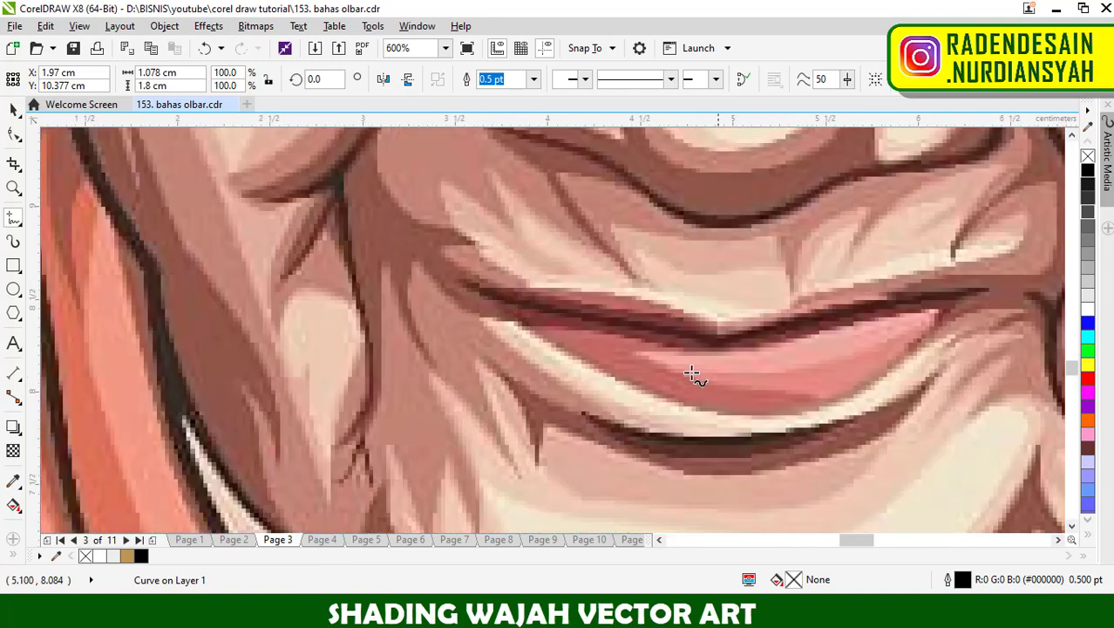
pyautogui.scroll(-1, 785, 379)
pyautogui.click(791, 380)
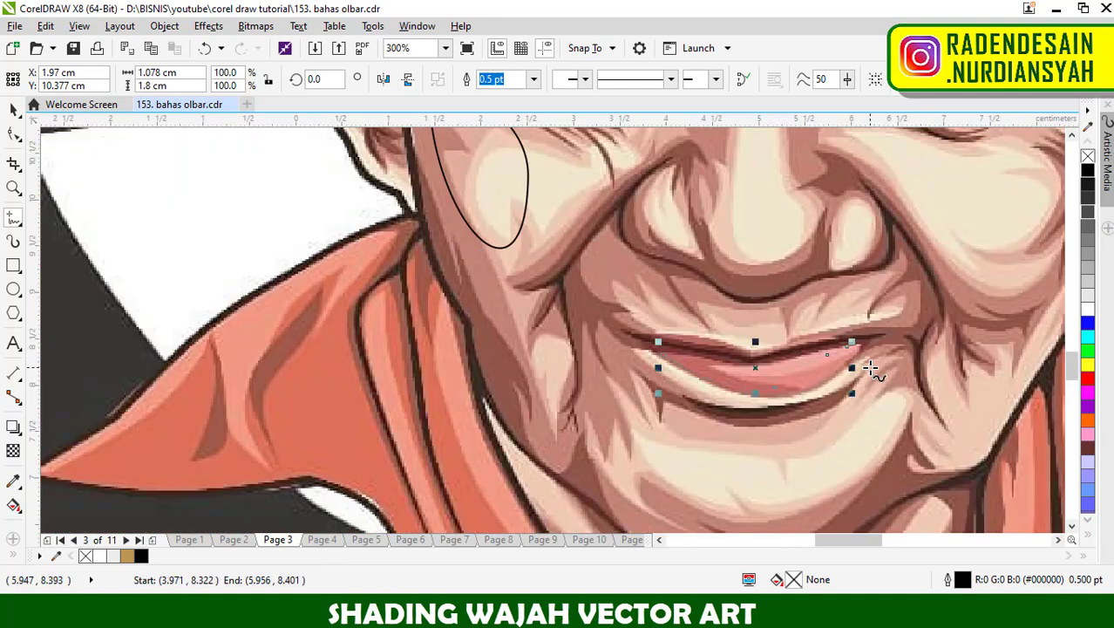
# Trace the lower lip in the reference photo with freehand lines, the last one about 1.70 by 0.55 cm.
pyautogui.scroll(-3, 871, 371)
pyautogui.scroll(1, 394, 345)
pyautogui.scroll(2, 394, 345)
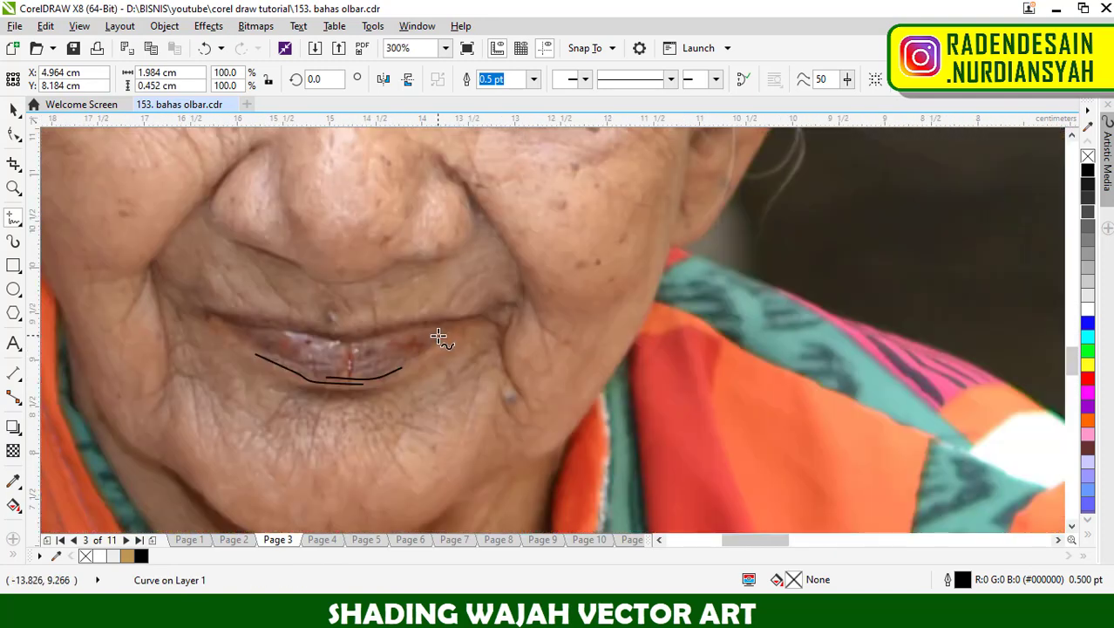
pyautogui.click(309, 379)
pyautogui.click(256, 353)
# Compare the illustration's marked lips and its eye and cheek shading with the reference photo.
pyautogui.scroll(-2, 492, 363)
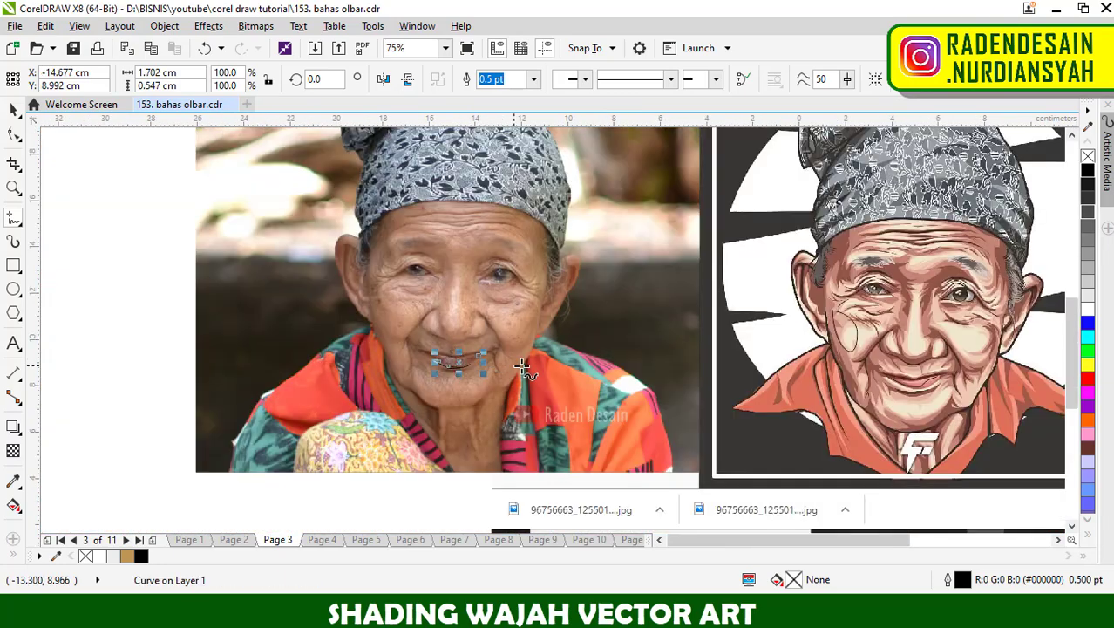
pyautogui.scroll(2, 967, 366)
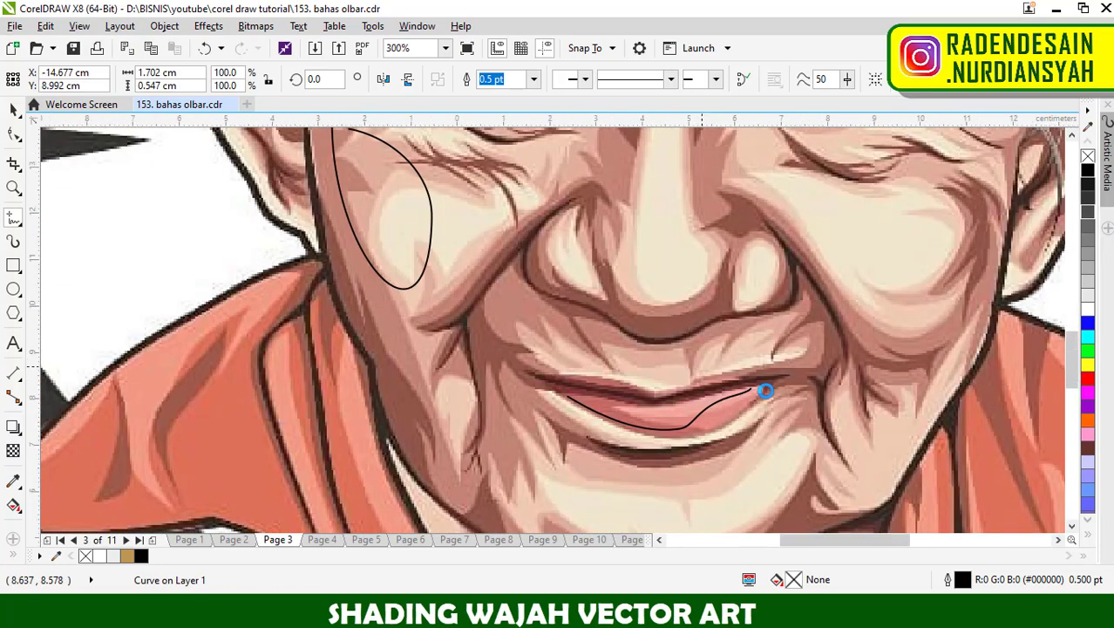
pyautogui.scroll(-2, 767, 397)
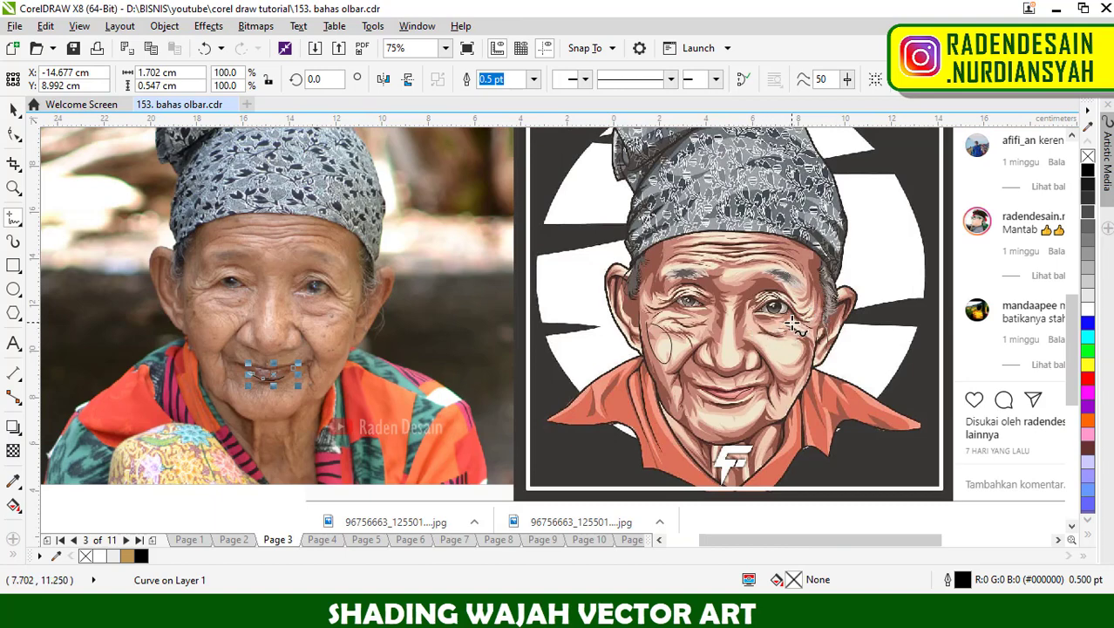
pyautogui.scroll(1, 792, 324)
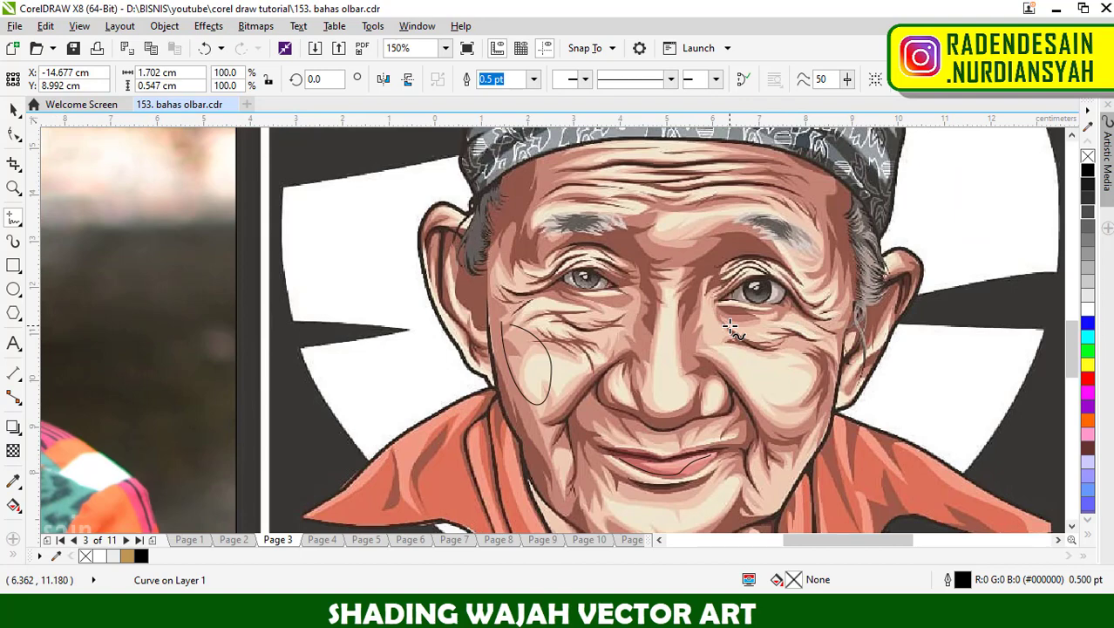
pyautogui.scroll(-1, 748, 326)
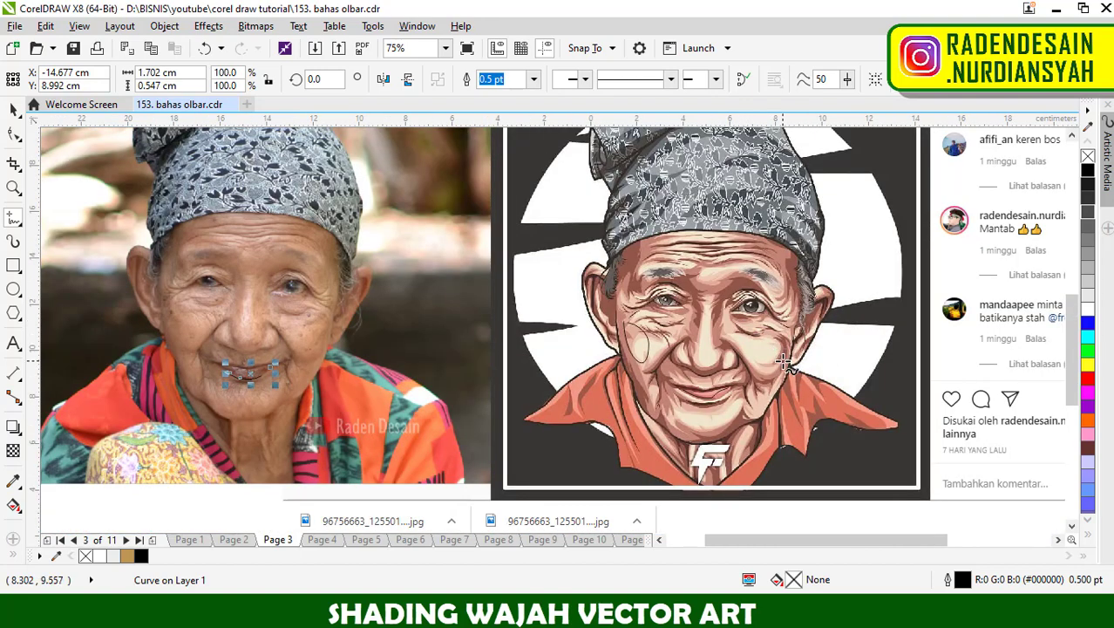
pyautogui.scroll(-1, 784, 364)
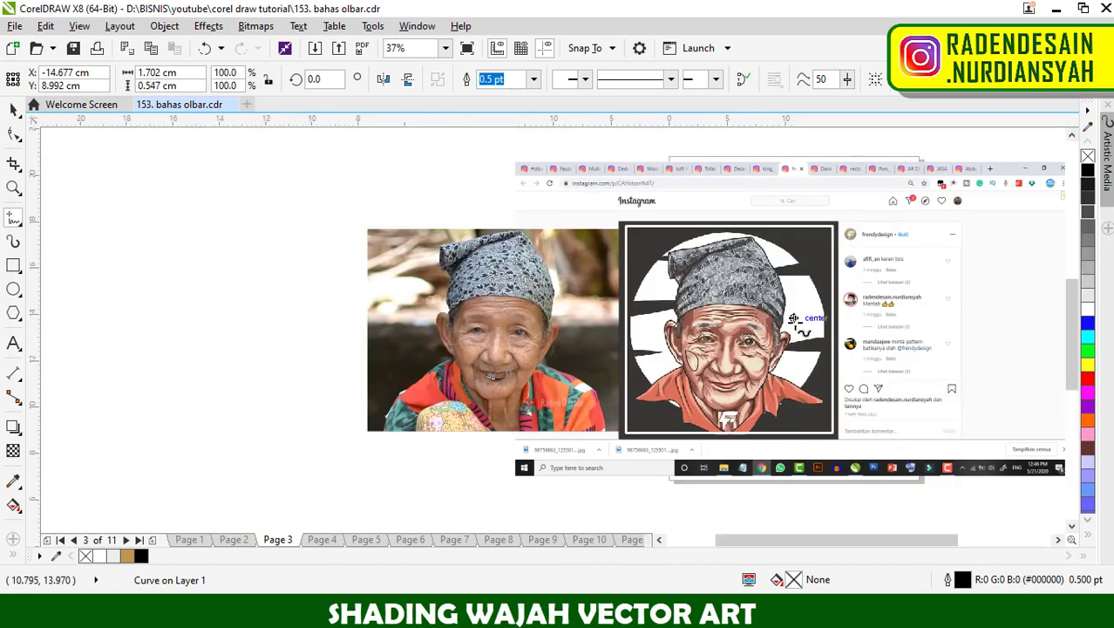
pyautogui.scroll(1, 794, 319)
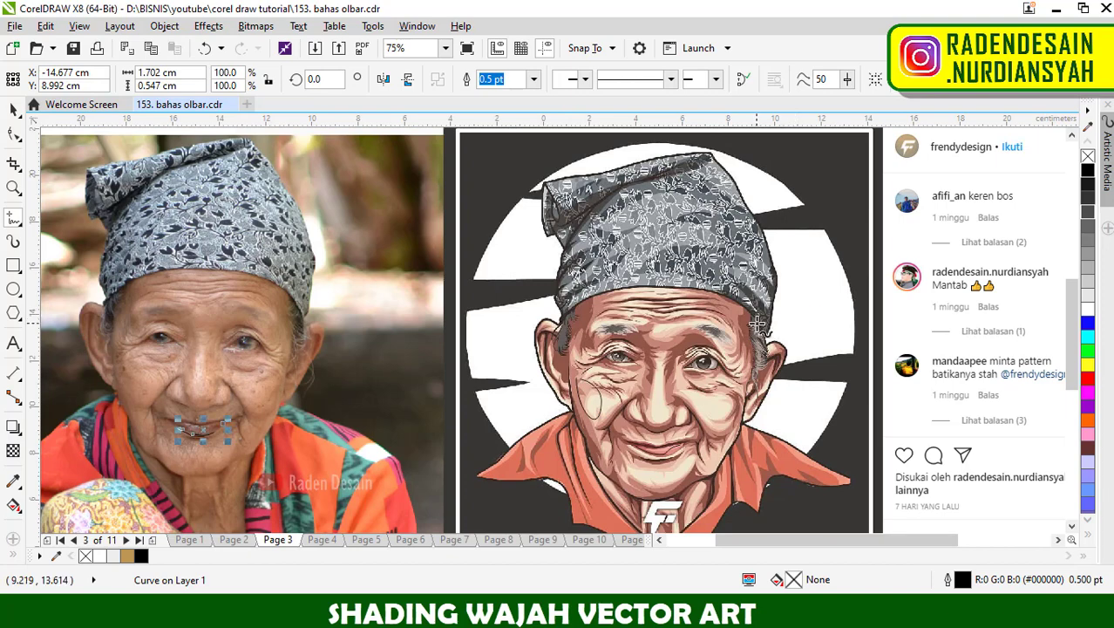
# Compare the illustration's patterned headscarf with the floral cloth and folds in the reference photo.
pyautogui.scroll(-1, 757, 325)
pyautogui.scroll(2, 730, 266)
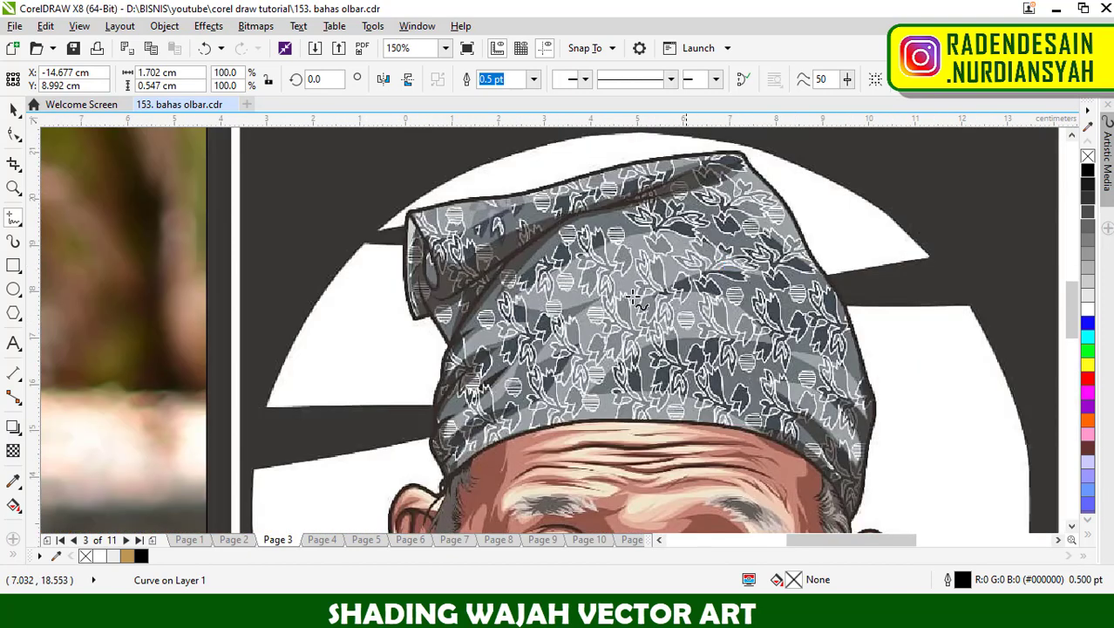
pyautogui.scroll(-1, 724, 301)
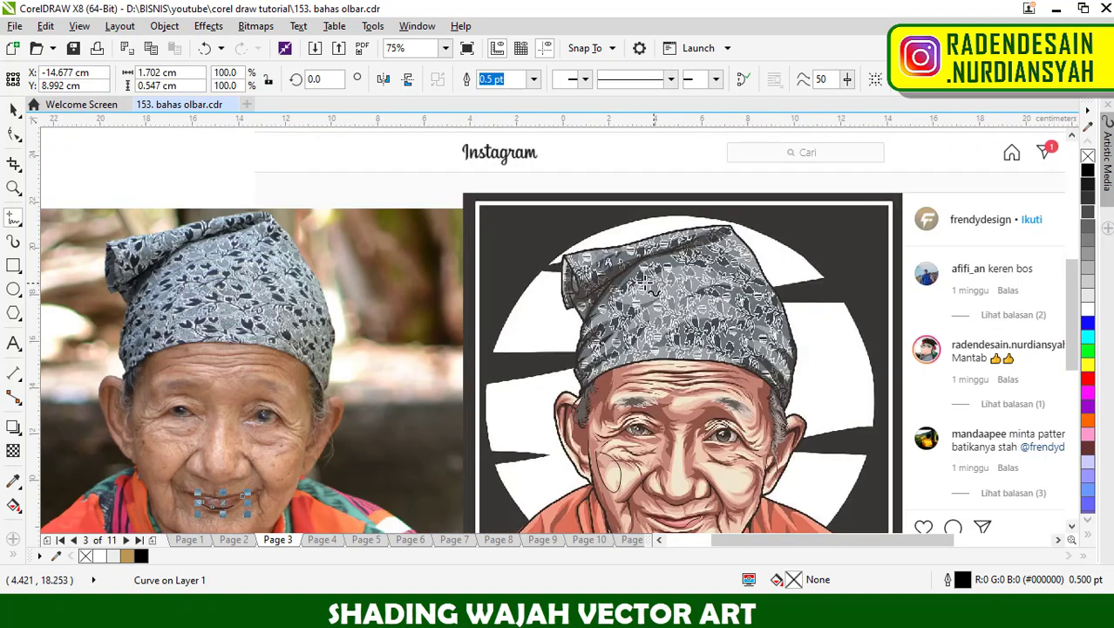
pyautogui.scroll(1, 604, 295)
pyautogui.scroll(-1, 380, 303)
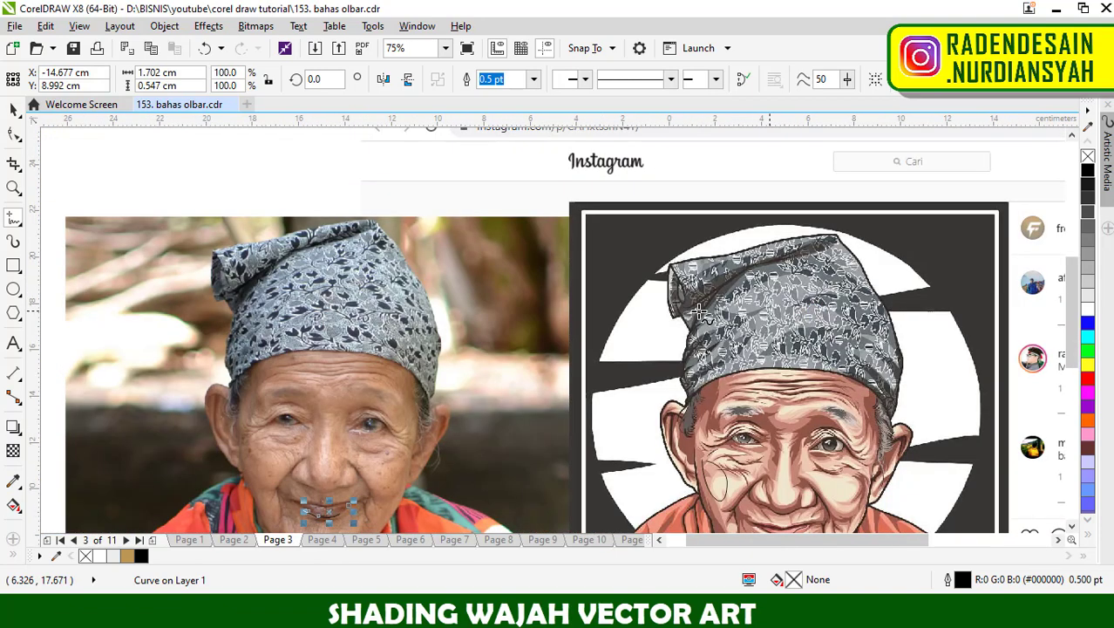
pyautogui.scroll(1, 357, 298)
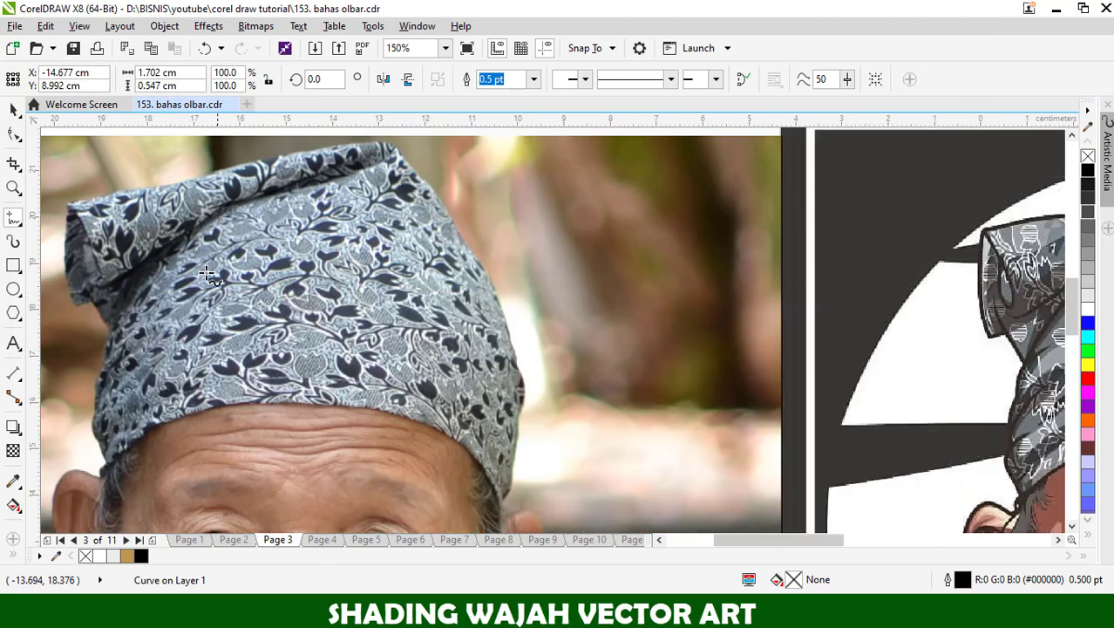
pyautogui.scroll(1, 202, 267)
pyautogui.scroll(-1, 457, 311)
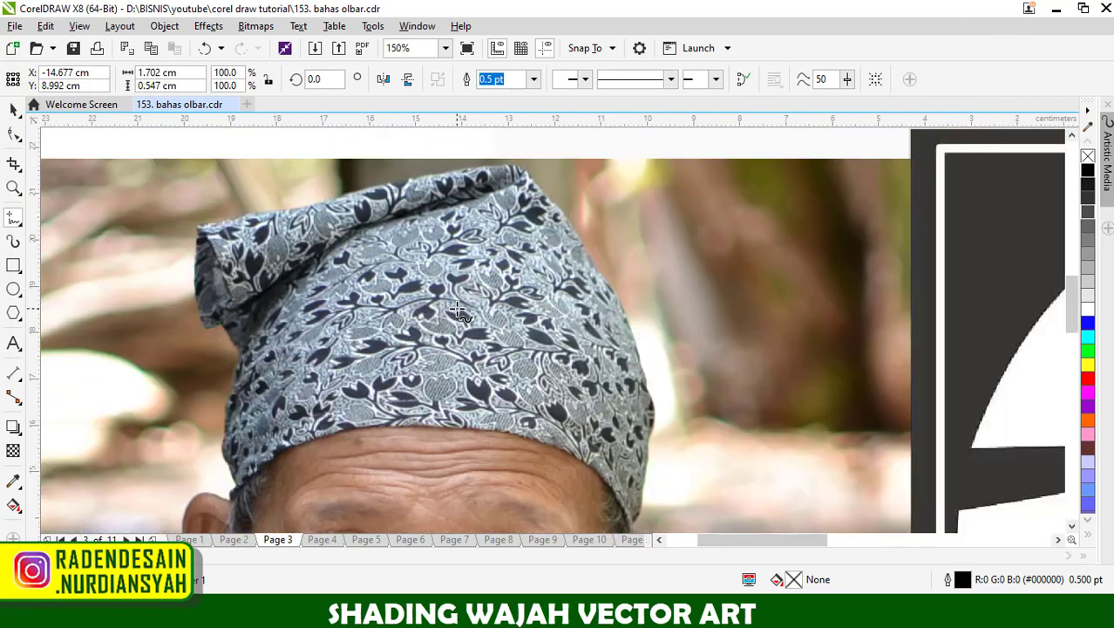
# Draw a freehand curve about 3.29 by 1.42 cm around the floral motifs on the photo's headscarf.
pyautogui.scroll(1, 394, 315)
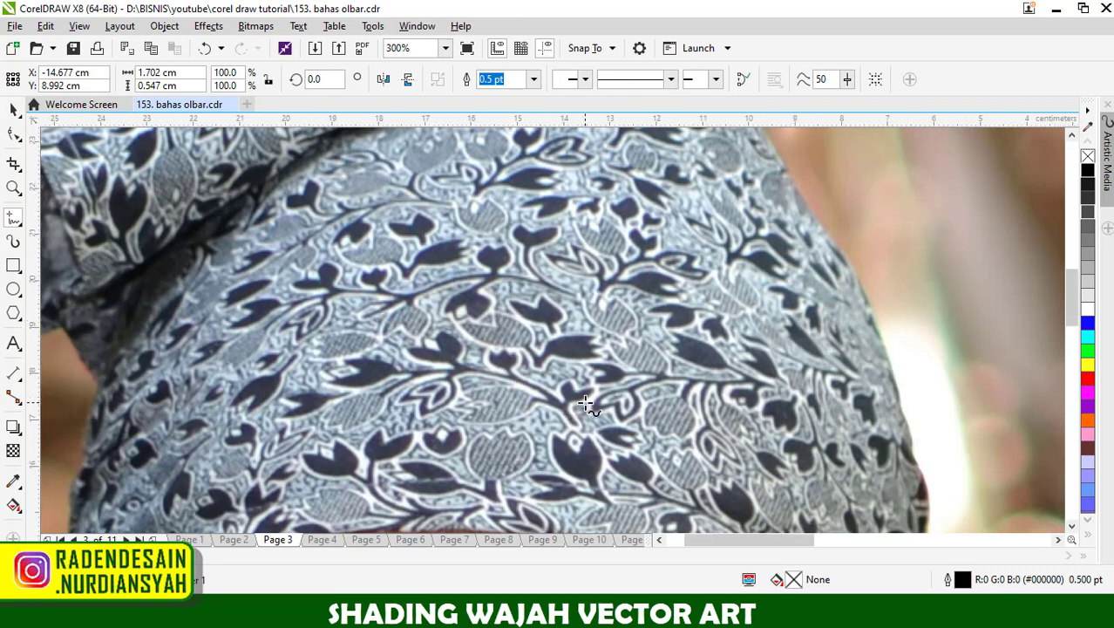
pyautogui.scroll(-1, 577, 405)
pyautogui.scroll(1, 487, 386)
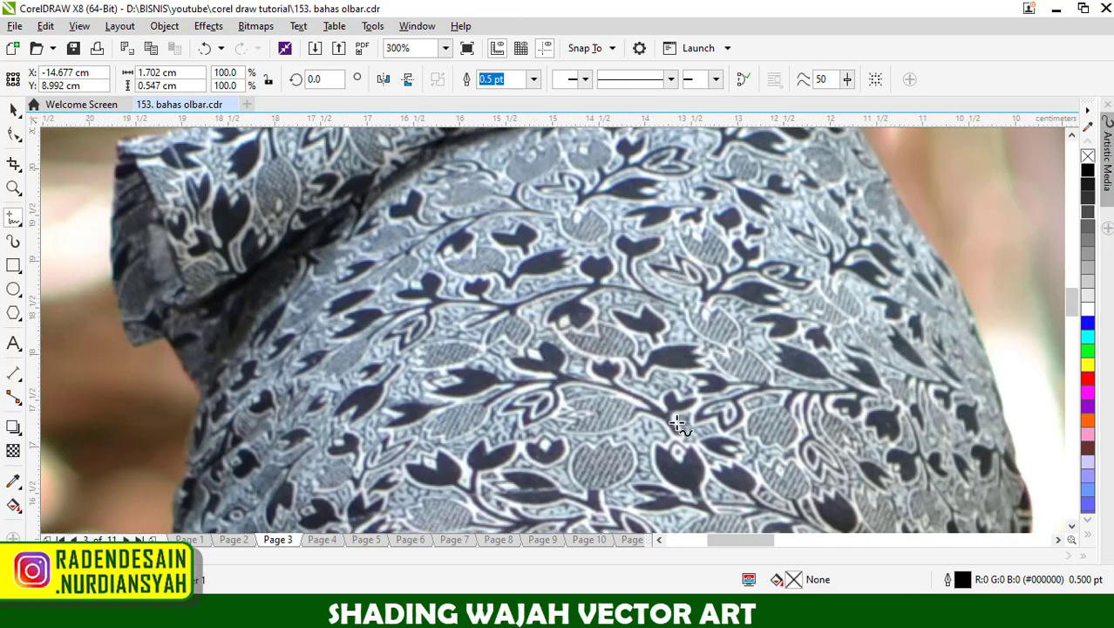
pyautogui.moveTo(408, 424)
pyautogui.mouseDown()
pyautogui.moveTo(471, 345)
pyautogui.moveTo(599, 322)
pyautogui.moveTo(658, 364)
pyautogui.moveTo(680, 420)
pyautogui.moveTo(410, 440)
pyautogui.mouseUp()
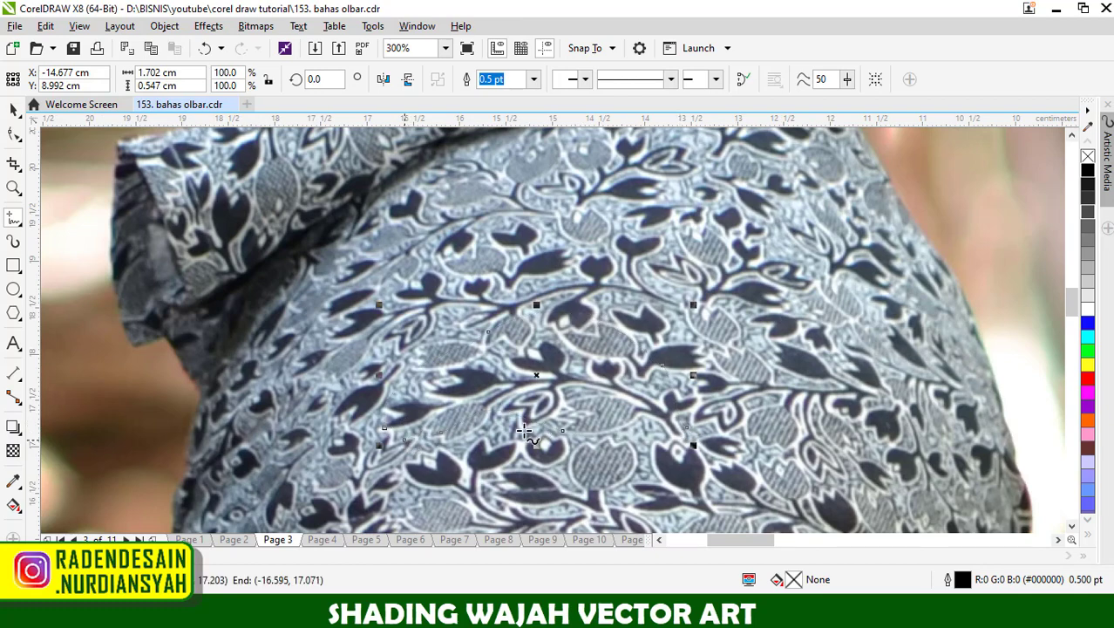
# Outline the shadowed area beneath the headscarf's fold and down its side in the reference photo with a closed freehand shape about 6.30 by 6.35 cm.
pyautogui.scroll(-1, 534, 348)
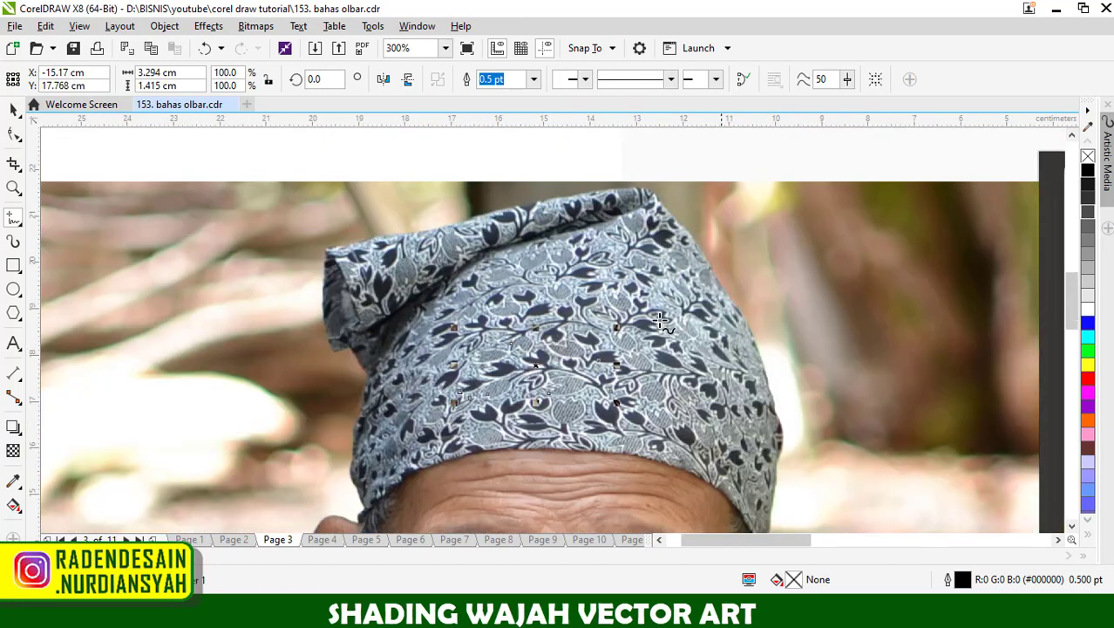
pyautogui.scroll(-1, 409, 432)
pyautogui.scroll(-1, 608, 326)
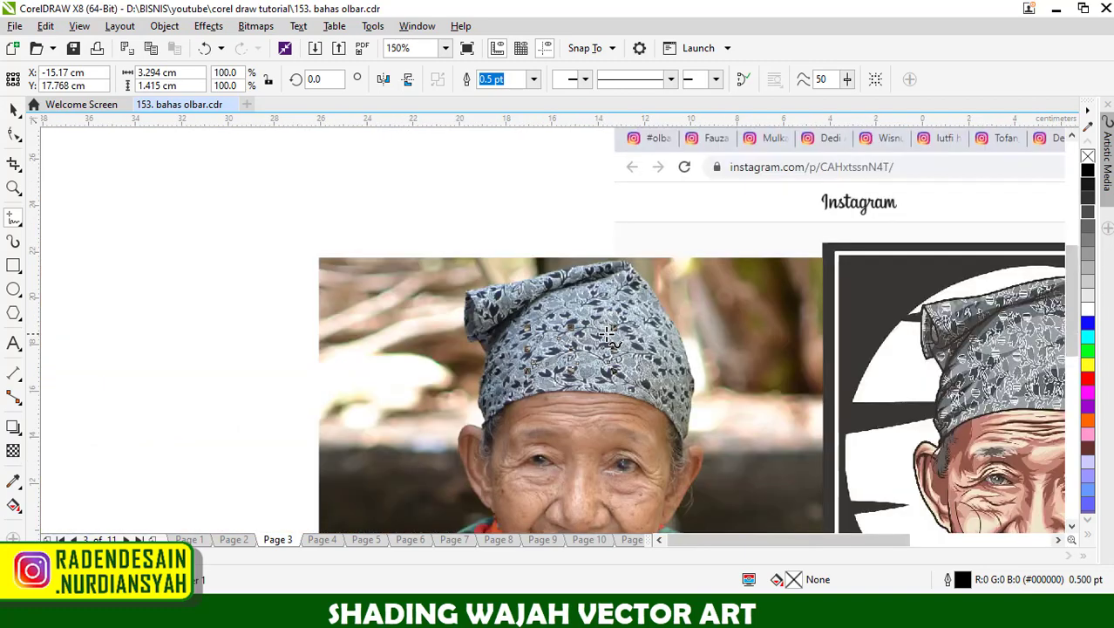
pyautogui.scroll(1, 568, 334)
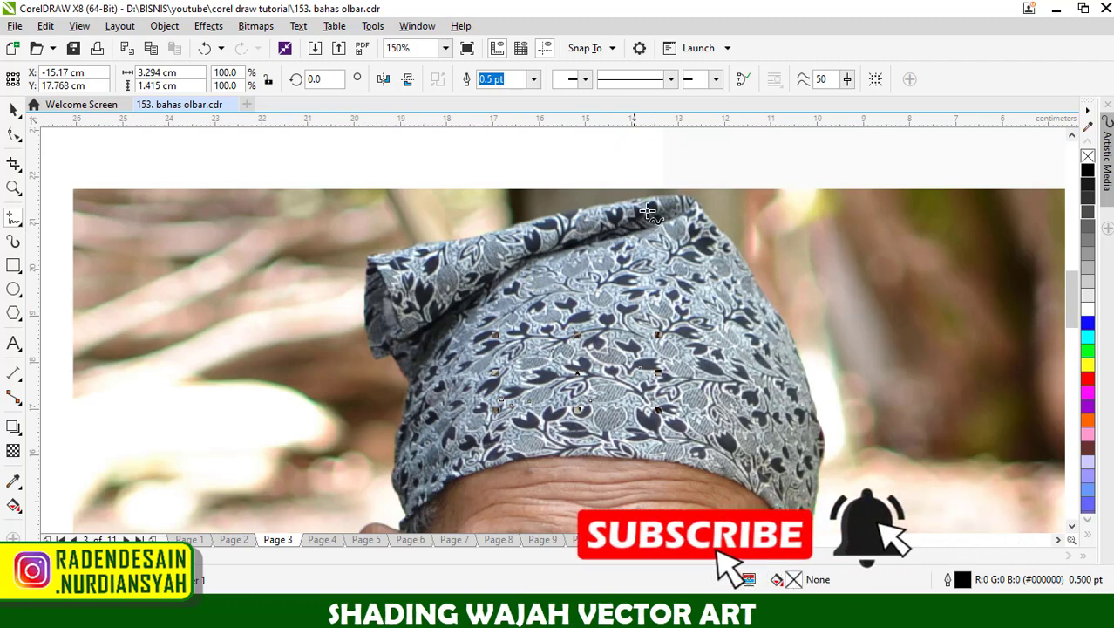
pyautogui.moveTo(689, 209)
pyautogui.mouseDown()
pyautogui.moveTo(510, 265)
pyautogui.moveTo(460, 344)
pyautogui.moveTo(500, 322)
pyautogui.moveTo(465, 358)
pyautogui.moveTo(429, 494)
pyautogui.moveTo(401, 500)
pyautogui.moveTo(384, 424)
pyautogui.moveTo(399, 353)
pyautogui.moveTo(439, 281)
pyautogui.moveTo(498, 252)
pyautogui.moveTo(671, 209)
pyautogui.mouseUp()
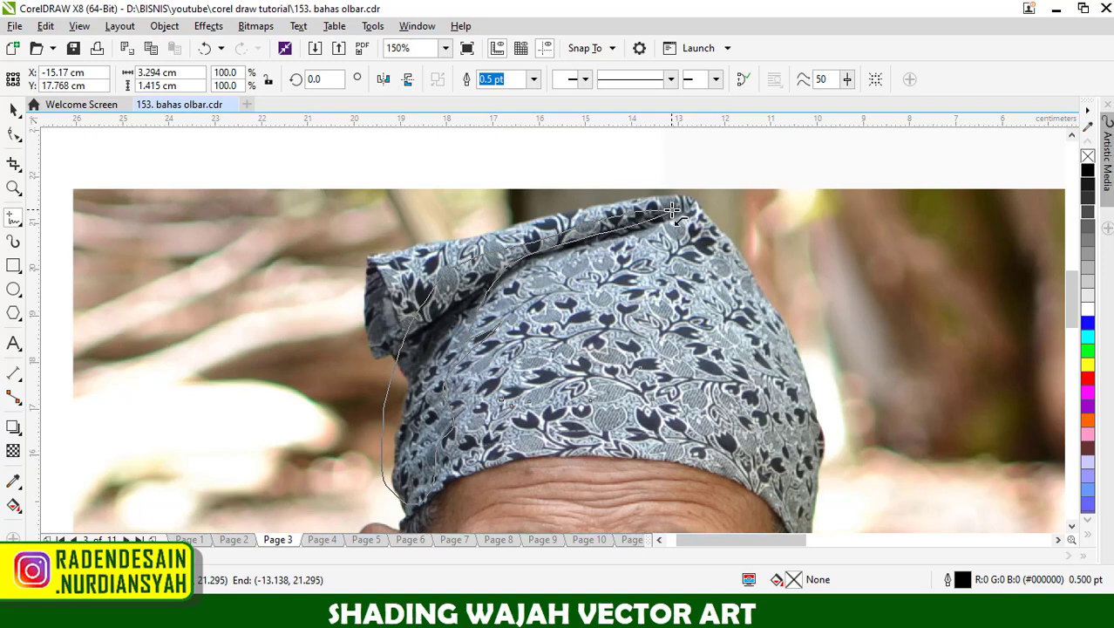
pyautogui.moveTo(672, 209); pyautogui.dragTo(673, 210)
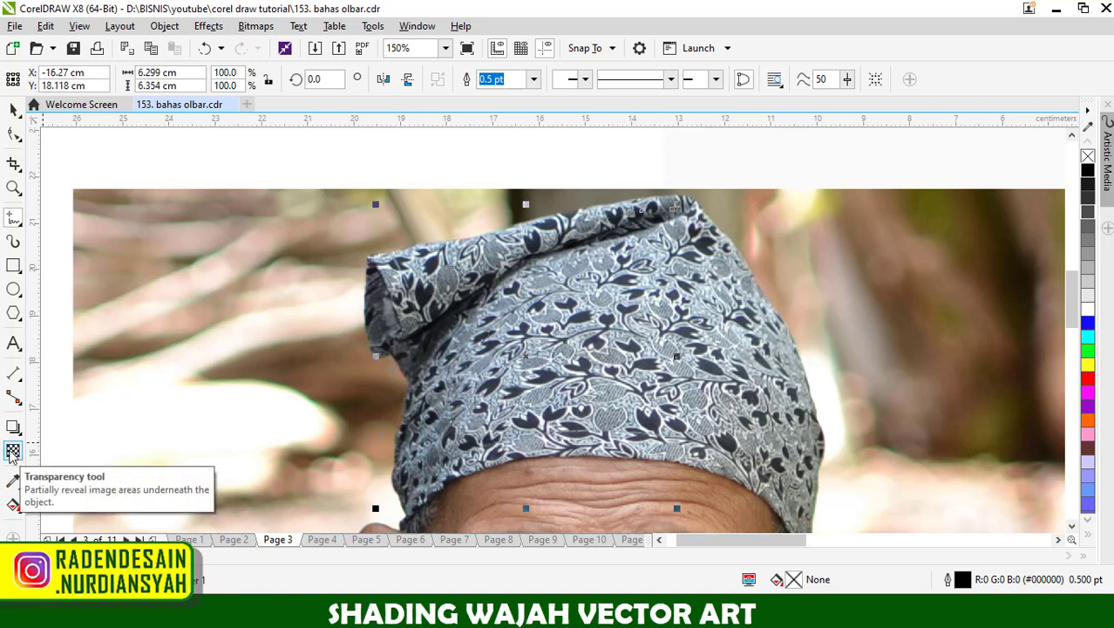
pyautogui.scroll(-5, 418, 351)
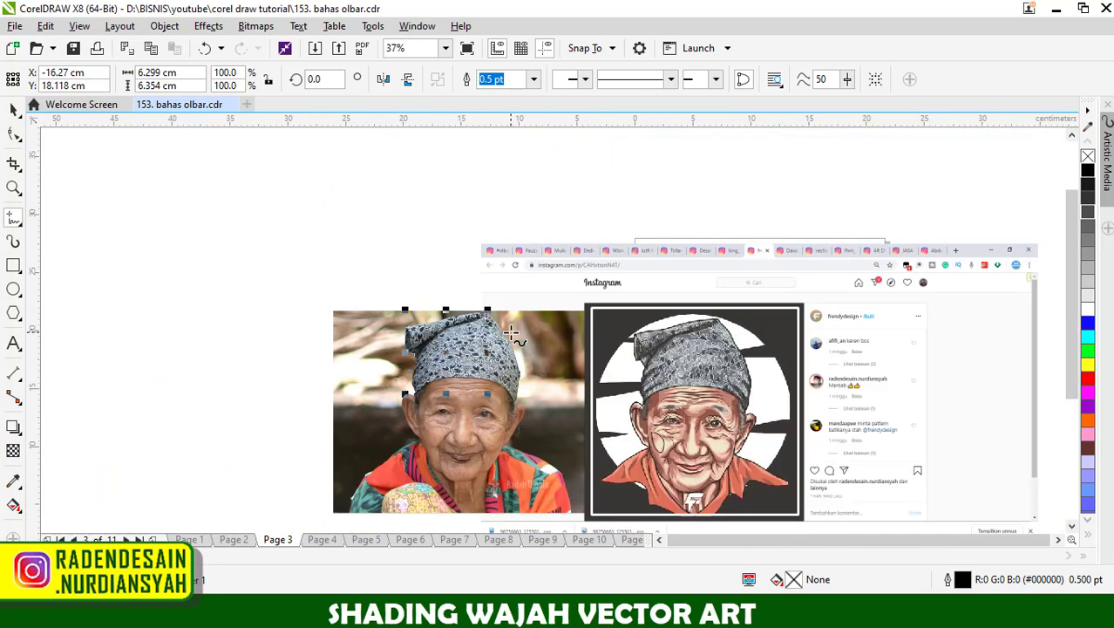
pyautogui.scroll(-2, 516, 329)
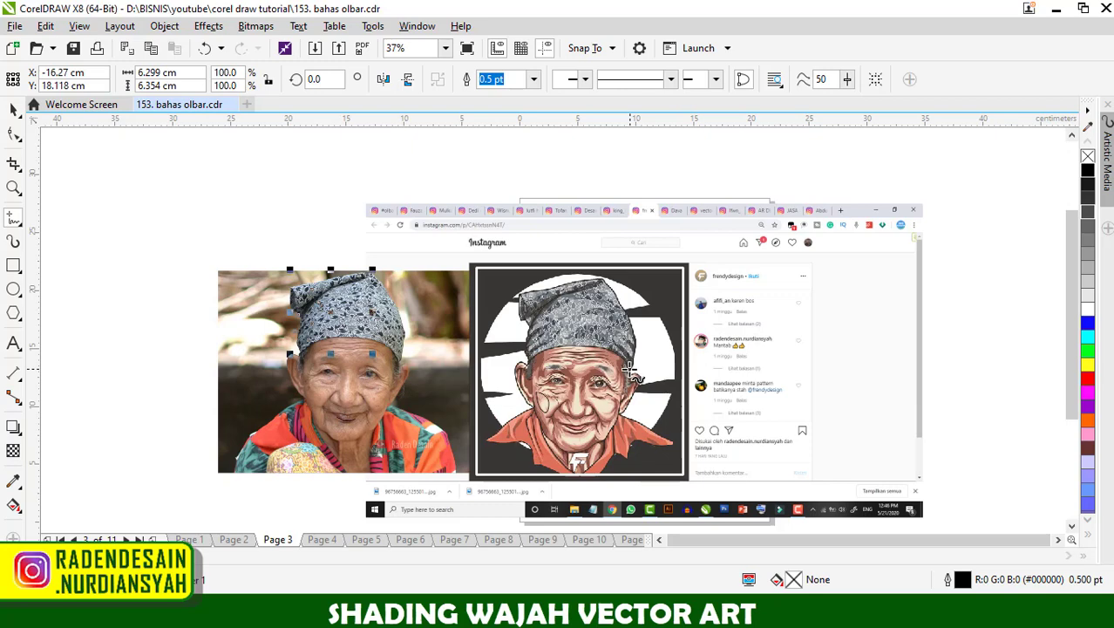
# Compare the marked headscarf fold in the reference photo with the illustration's patterned headscarf.
pyautogui.scroll(2, 375, 301)
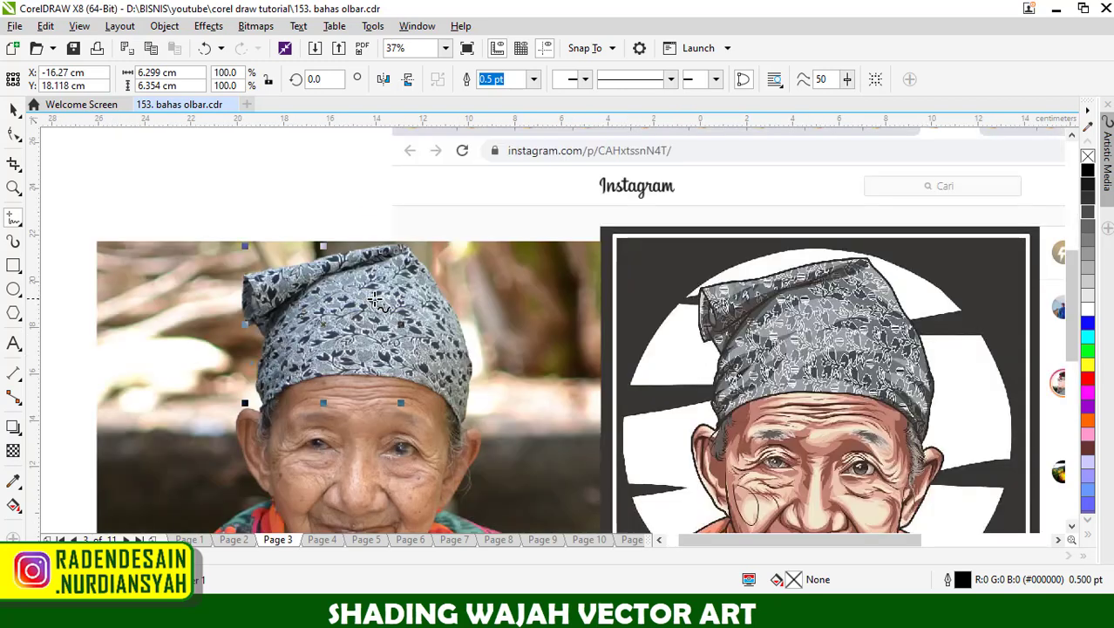
pyautogui.scroll(-3, 375, 300)
pyautogui.scroll(1, 391, 302)
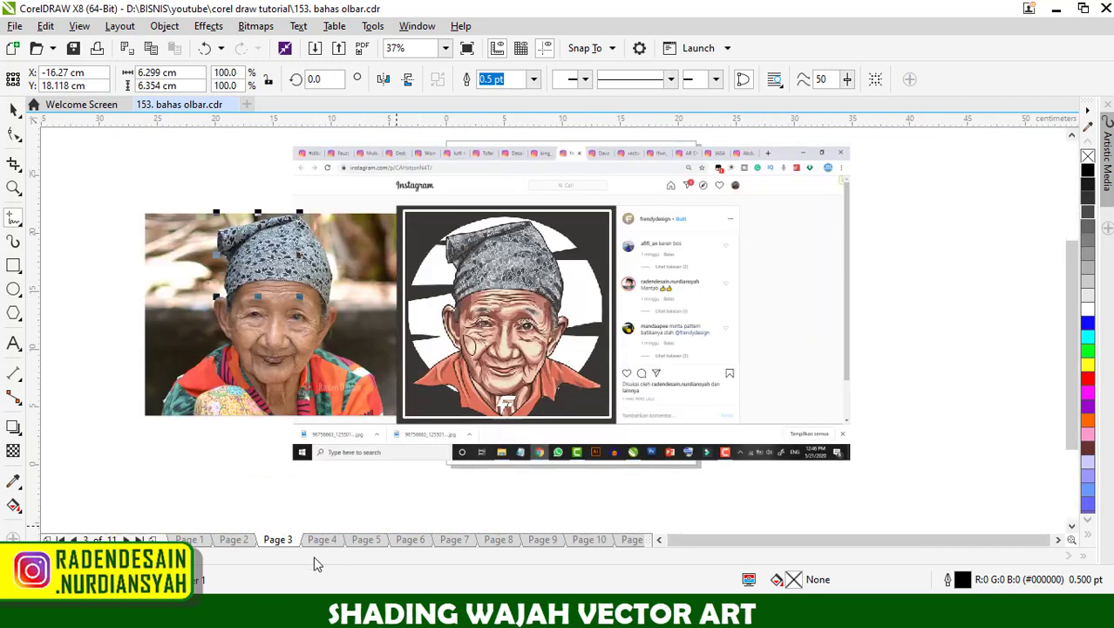
# Go to page 4 and view the post's account name and the orange-background portrait beside the reference photo.
pyautogui.click(321, 539)
pyautogui.scroll(4, 719, 259)
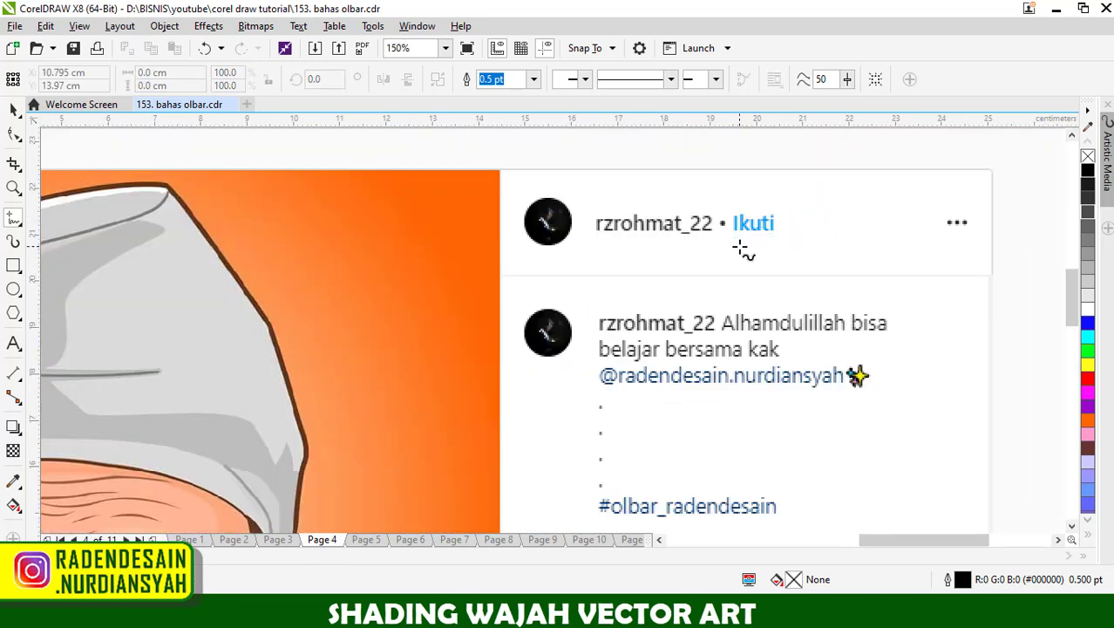
pyautogui.scroll(-4, 741, 250)
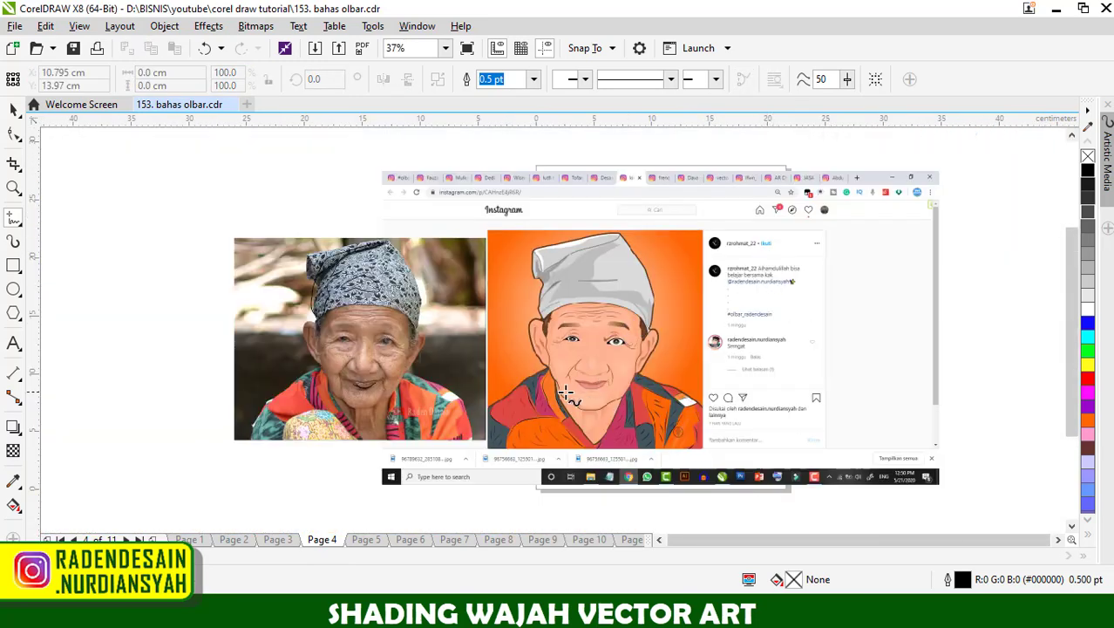
pyautogui.scroll(2, 568, 391)
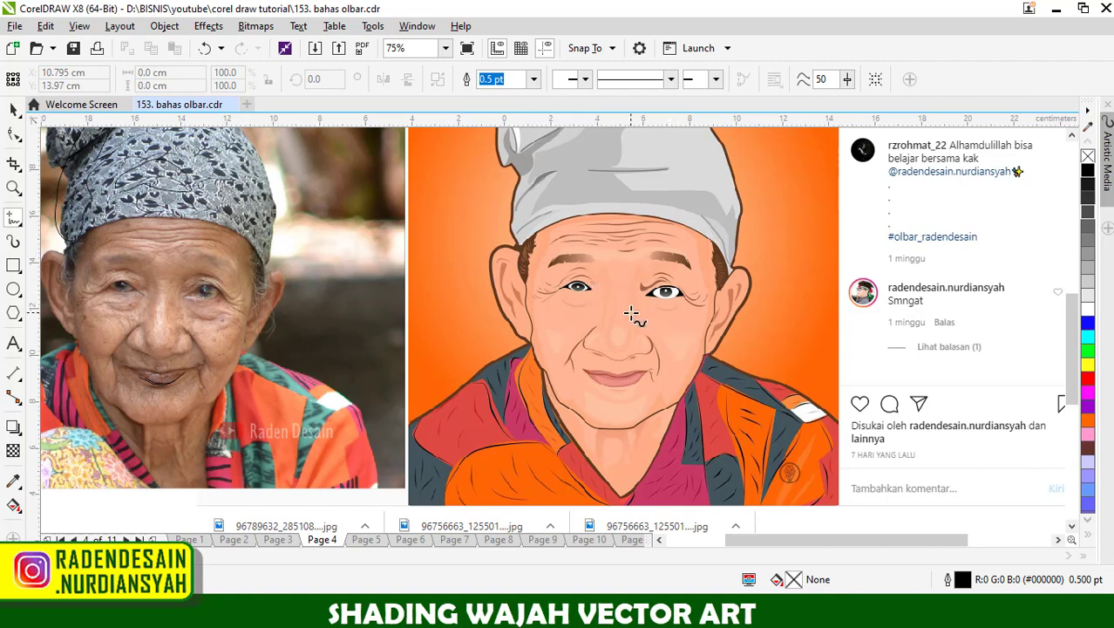
# Compare the eye, brow and nose shading of the page 4 illustration with the reference photo.
pyautogui.scroll(4, 630, 314)
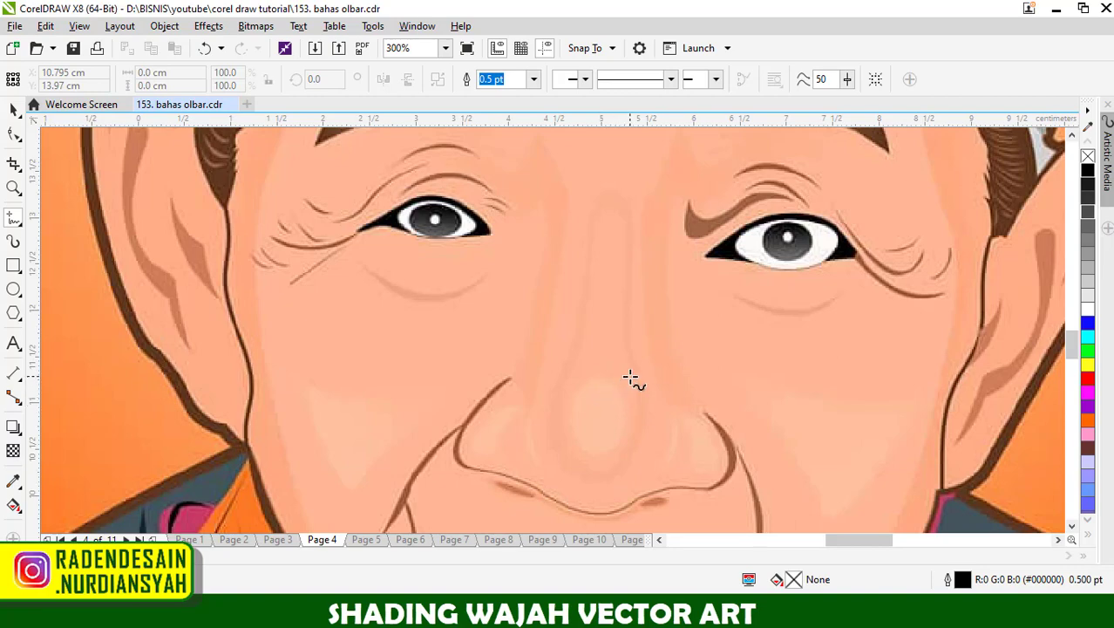
pyautogui.scroll(-3, 636, 378)
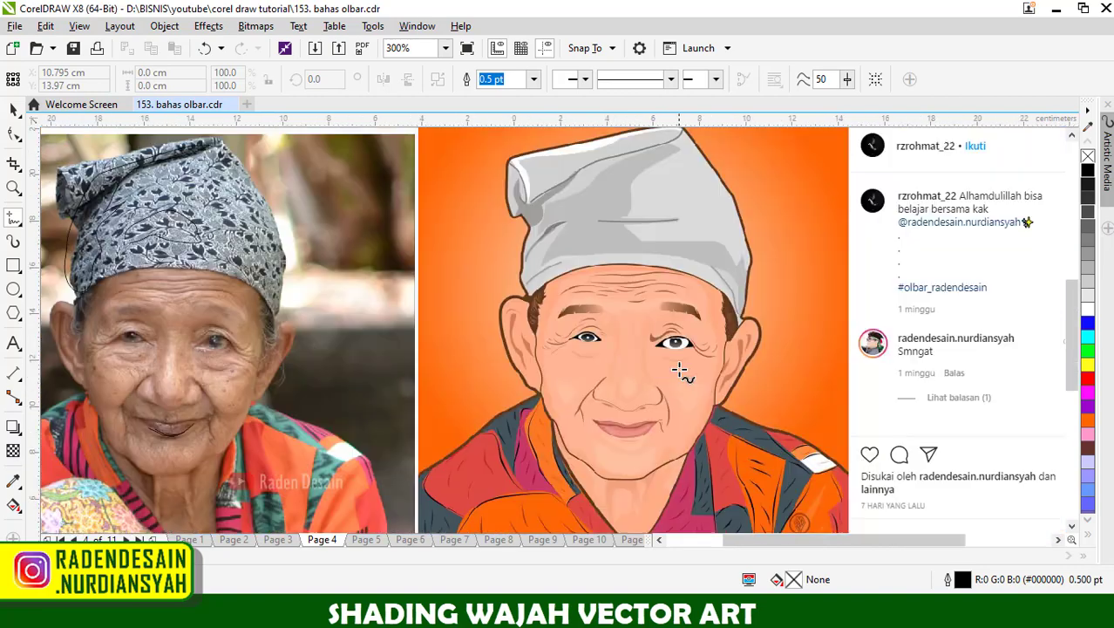
pyautogui.scroll(3, 654, 342)
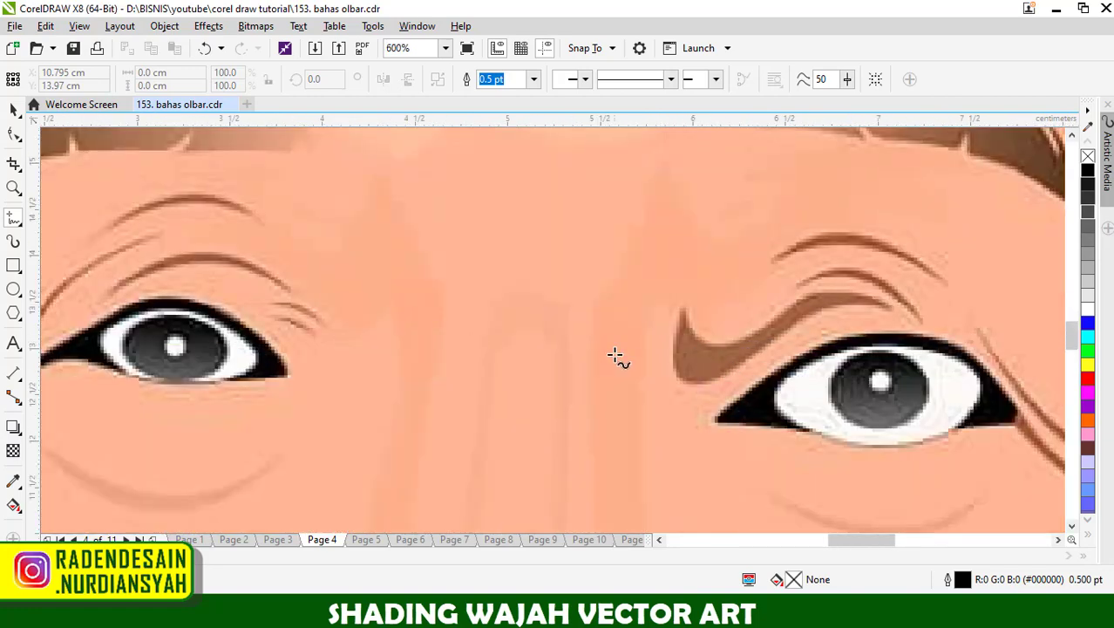
pyautogui.scroll(-2, 617, 359)
pyautogui.scroll(3, 620, 341)
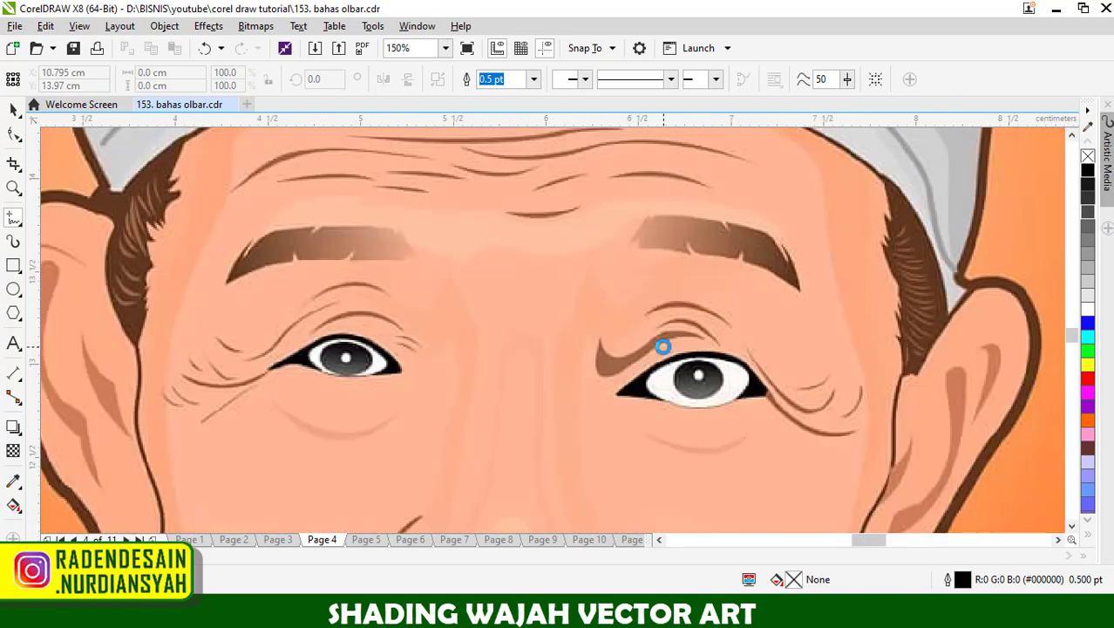
pyautogui.scroll(-2, 618, 340)
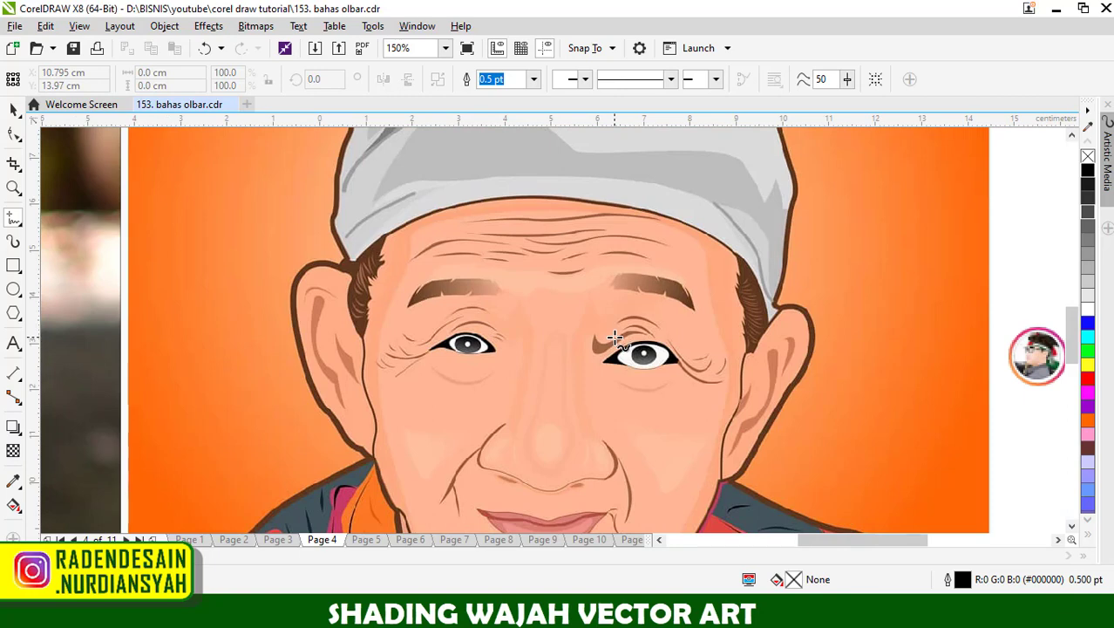
pyautogui.scroll(-3, 615, 338)
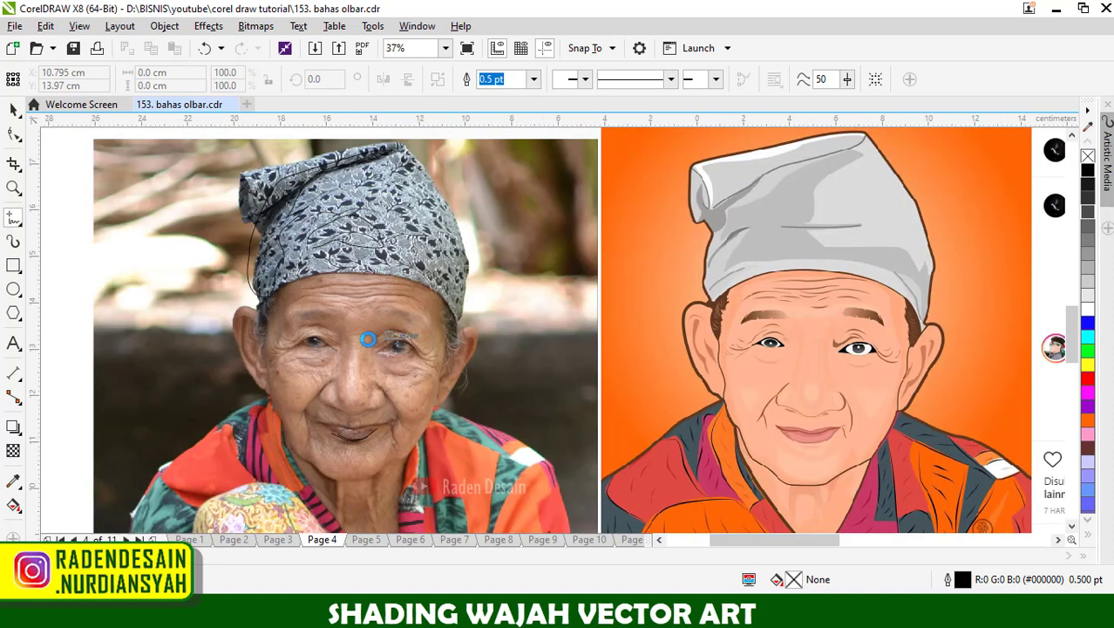
pyautogui.scroll(3, 368, 339)
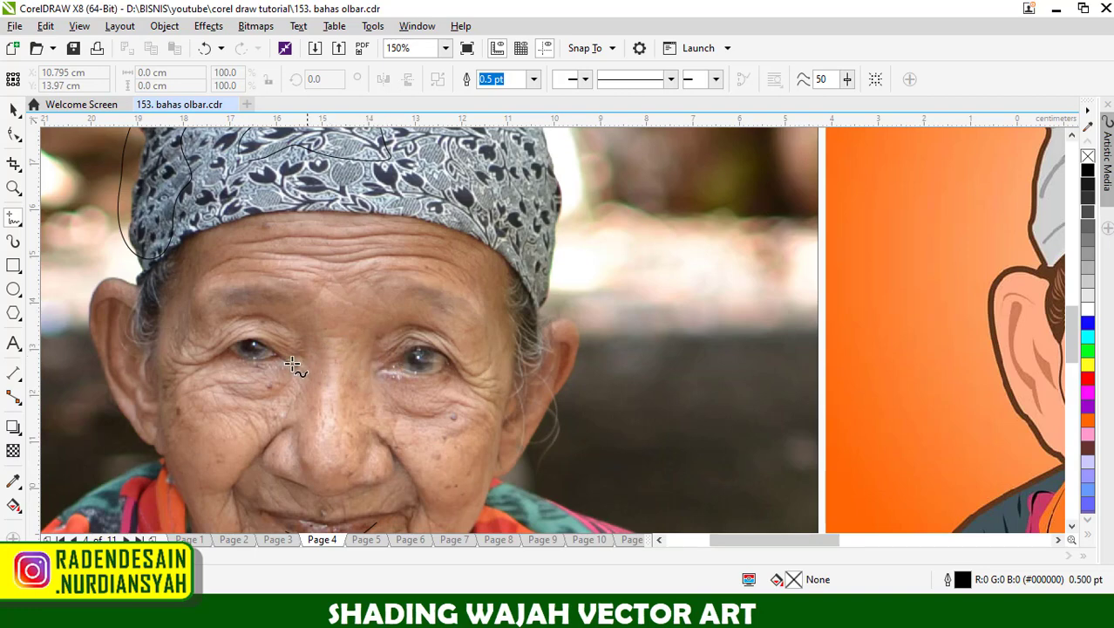
# Draw freehand curves around the shadow areas at the illustration's inner eye corners, about 1.07 by 1.25 cm and 0.72 by 0.99 cm.
pyautogui.scroll(-1, 425, 366)
pyautogui.scroll(2, 880, 362)
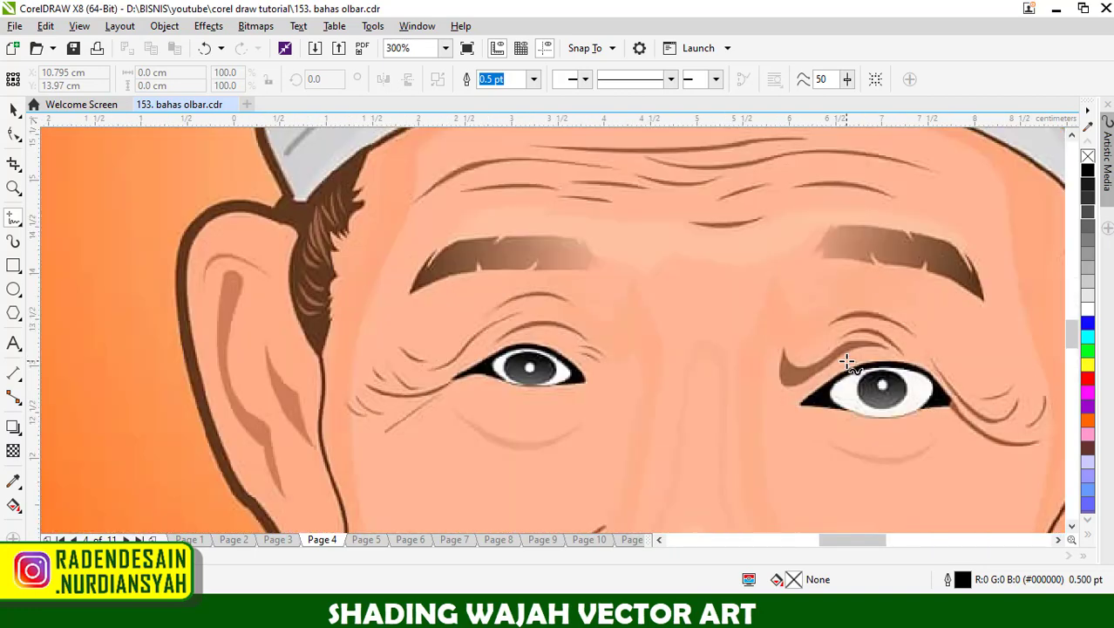
pyautogui.moveTo(847, 361)
pyautogui.mouseDown()
pyautogui.moveTo(818, 365)
pyautogui.moveTo(851, 349)
pyautogui.moveTo(795, 298)
pyautogui.moveTo(774, 345)
pyautogui.moveTo(788, 397)
pyautogui.mouseUp()
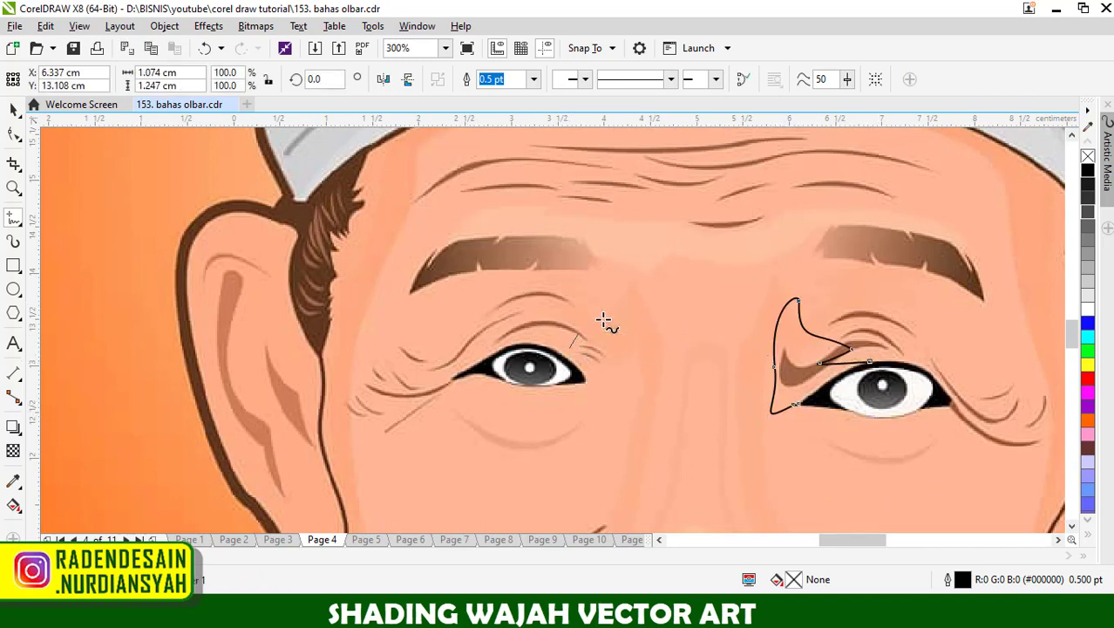
pyautogui.moveTo(603, 321)
pyautogui.mouseDown()
pyautogui.moveTo(634, 390)
pyautogui.moveTo(572, 403)
pyautogui.moveTo(622, 324)
pyautogui.mouseUp()
pyautogui.scroll(-2, 621, 329)
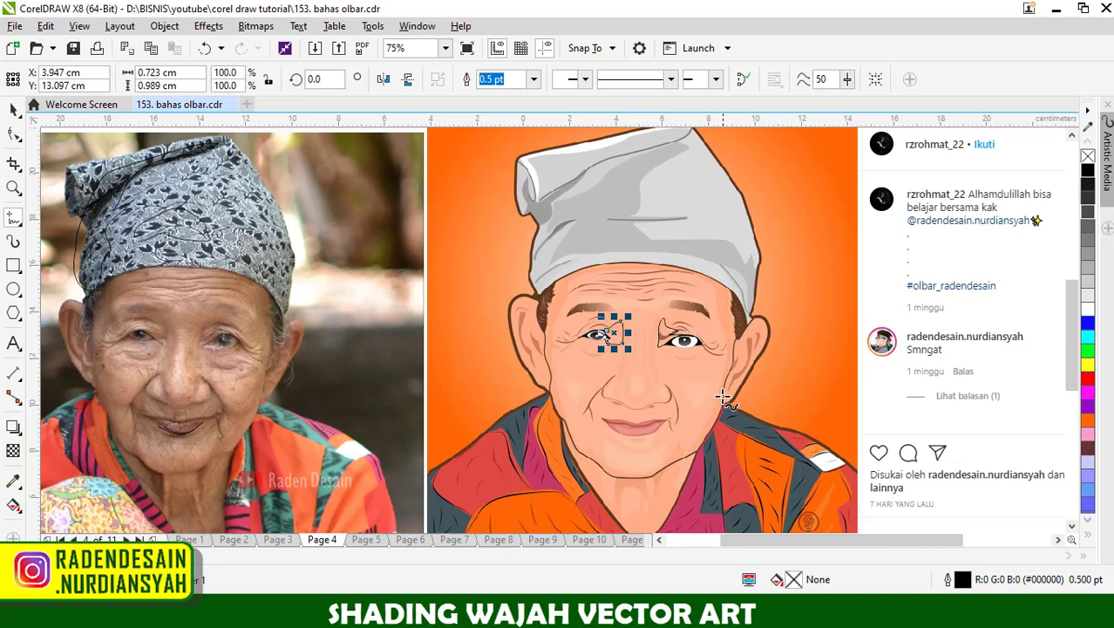
# Go to page 5 and view the post's account name and the portrait with white feathers.
pyautogui.scroll(-3, 673, 336)
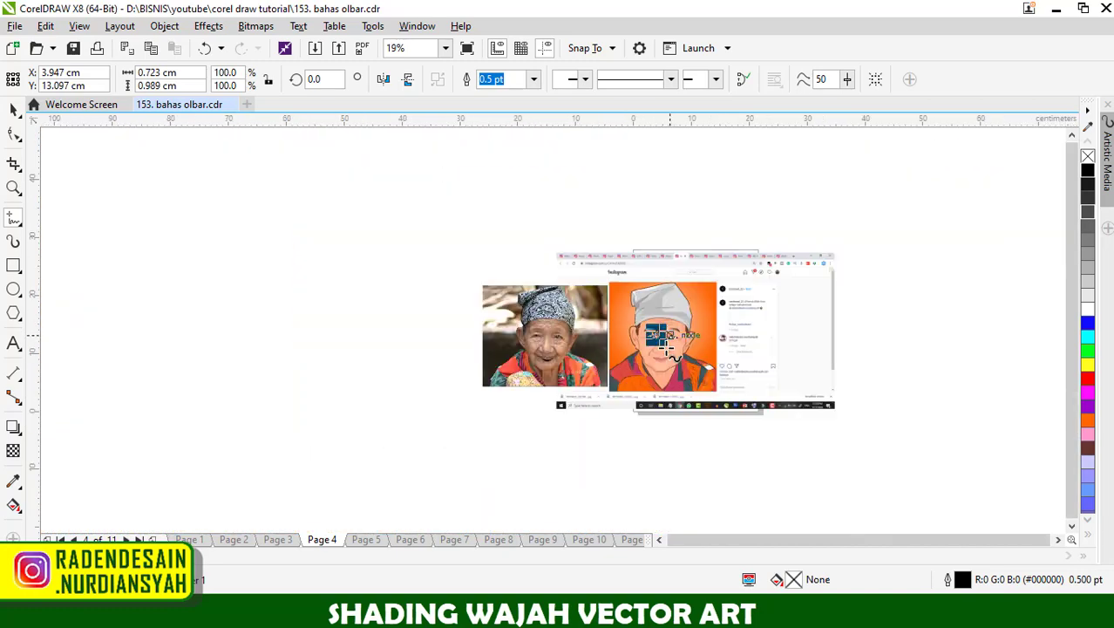
pyautogui.scroll(3, 668, 364)
pyautogui.click(366, 540)
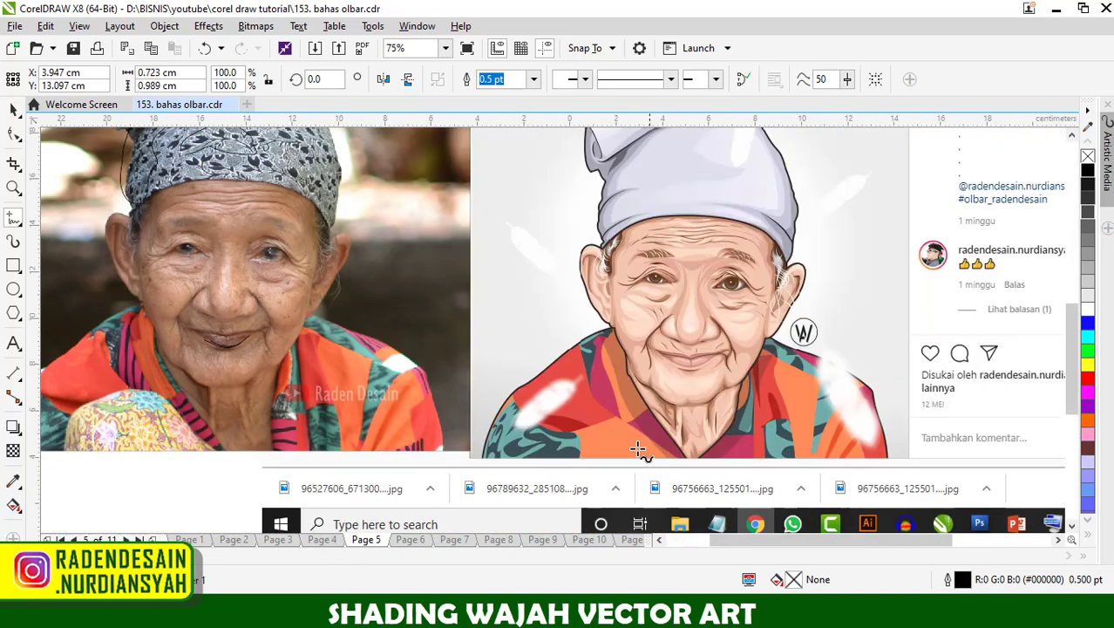
pyautogui.scroll(-2, 641, 449)
pyautogui.scroll(2, 816, 248)
pyautogui.scroll(3, 816, 249)
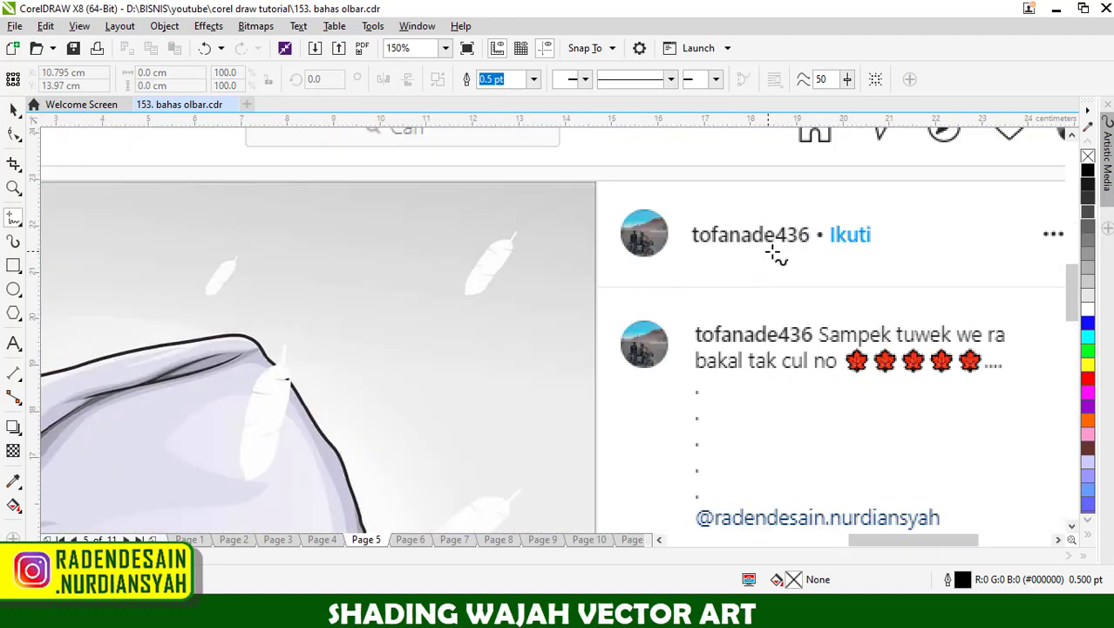
pyautogui.scroll(-2, 782, 252)
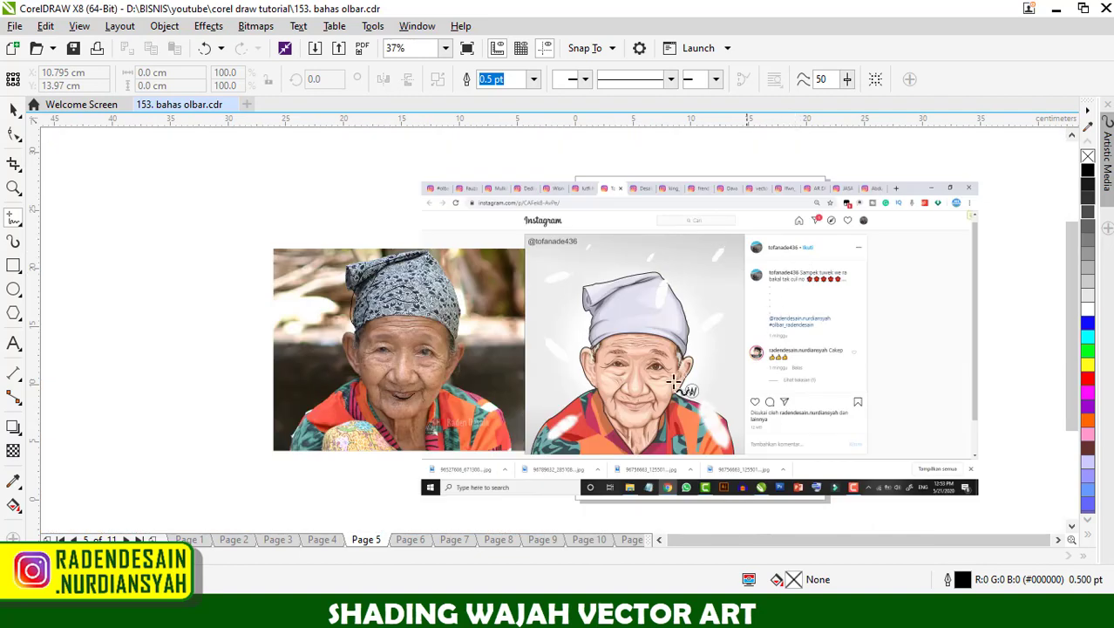
# Switch to the Pick tool and compare the page 5 illustration's face, neck and headscarf shading with the reference photo.
pyautogui.scroll(1, 632, 379)
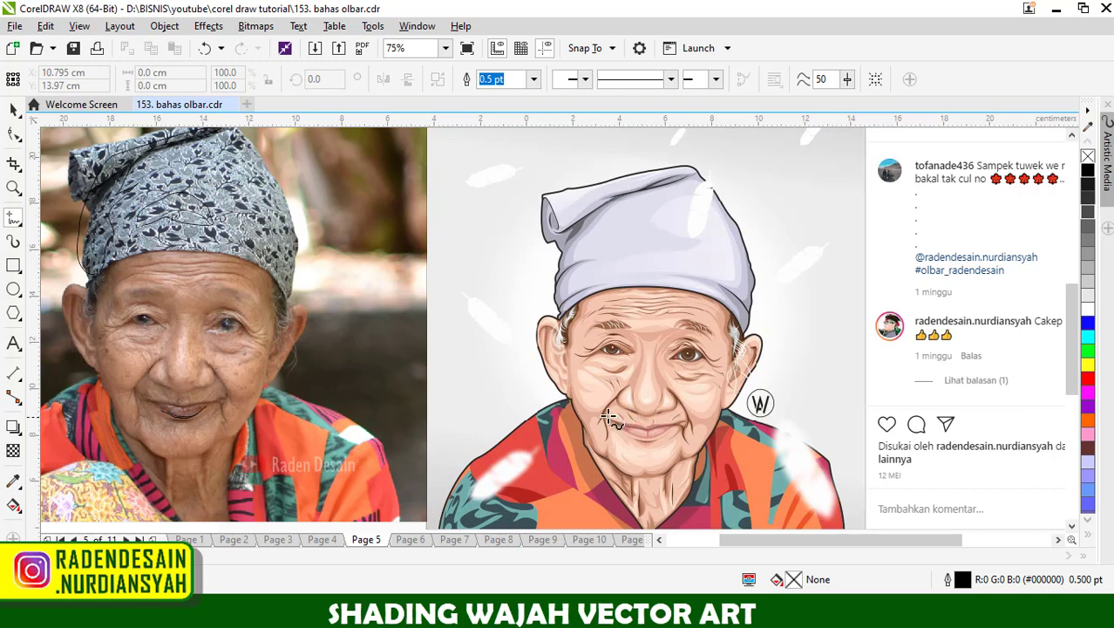
pyautogui.press('Escape')
pyautogui.scroll(-2, 737, 324)
pyautogui.scroll(2, 737, 324)
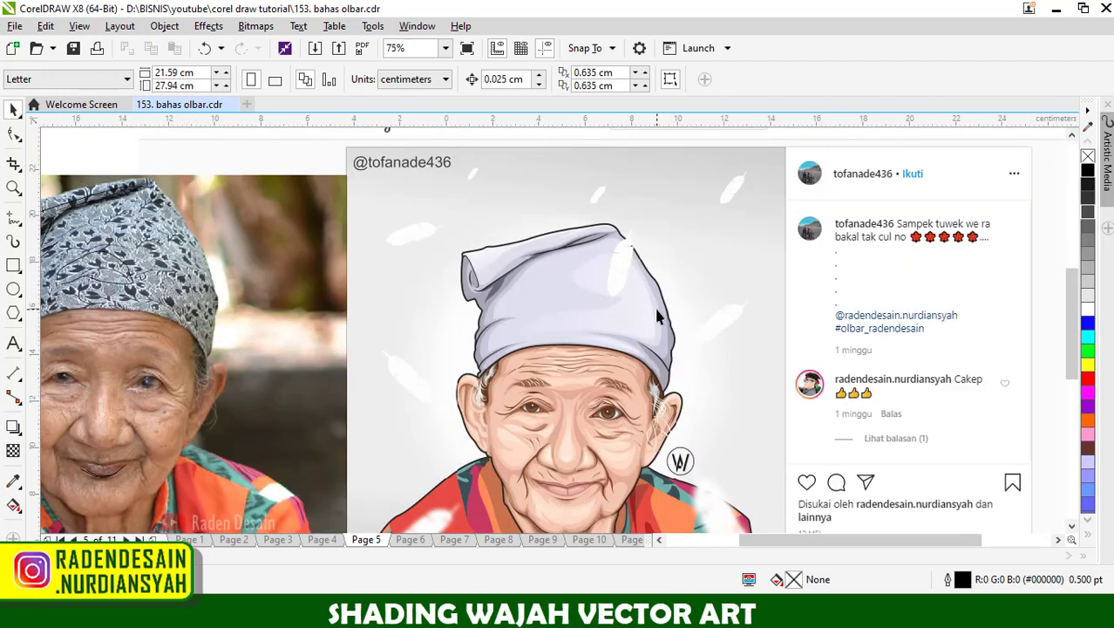
pyautogui.scroll(-2, 659, 315)
pyautogui.scroll(2, 613, 376)
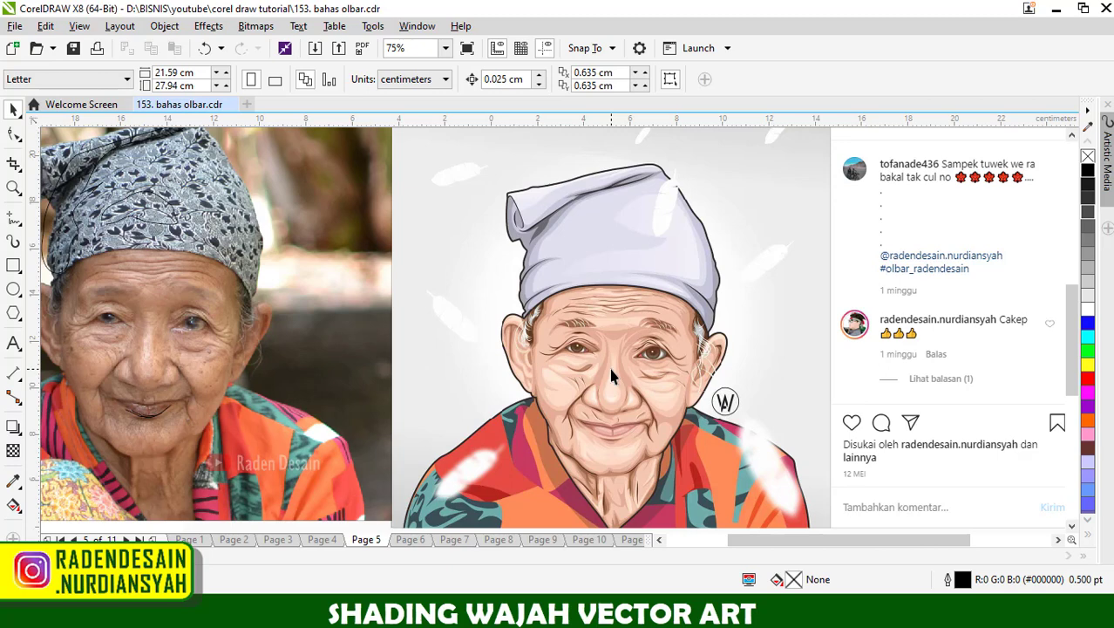
pyautogui.scroll(-2, 613, 360)
pyautogui.scroll(2, 627, 414)
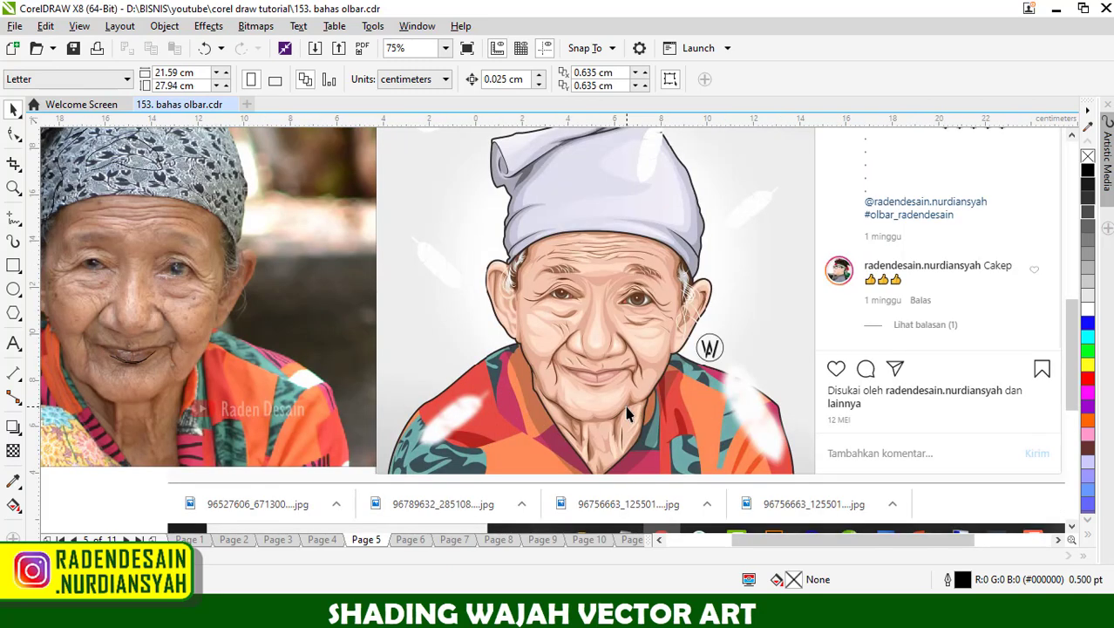
pyautogui.scroll(-2, 629, 409)
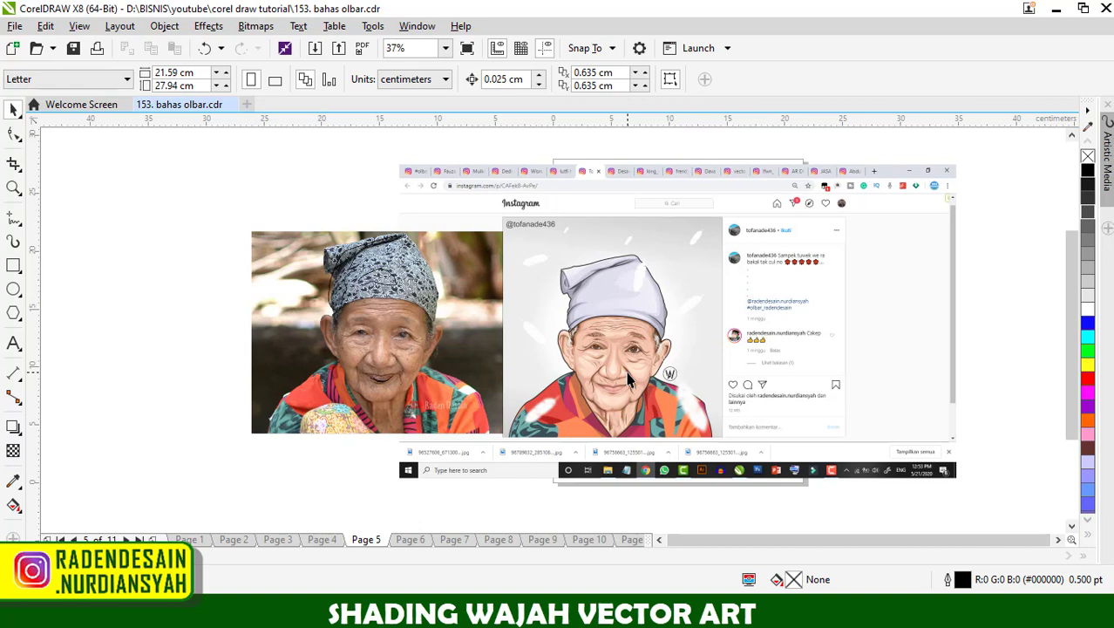
# Go to page 6 and view the post's account name and the portrait with the pale blue headscarf.
pyautogui.click(410, 540)
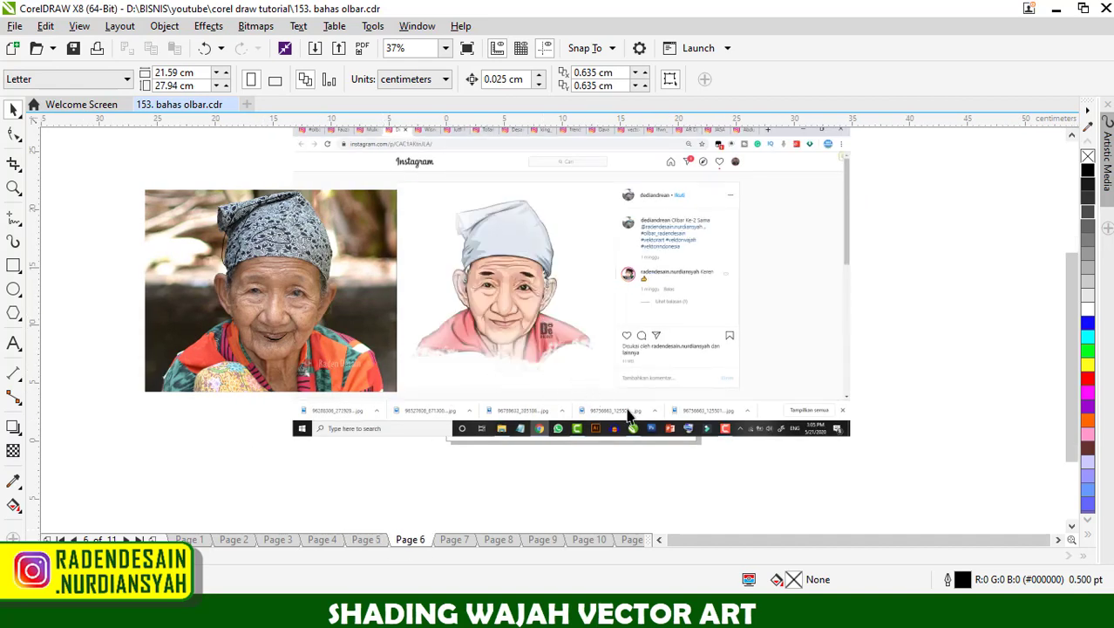
pyautogui.scroll(-2, 583, 386)
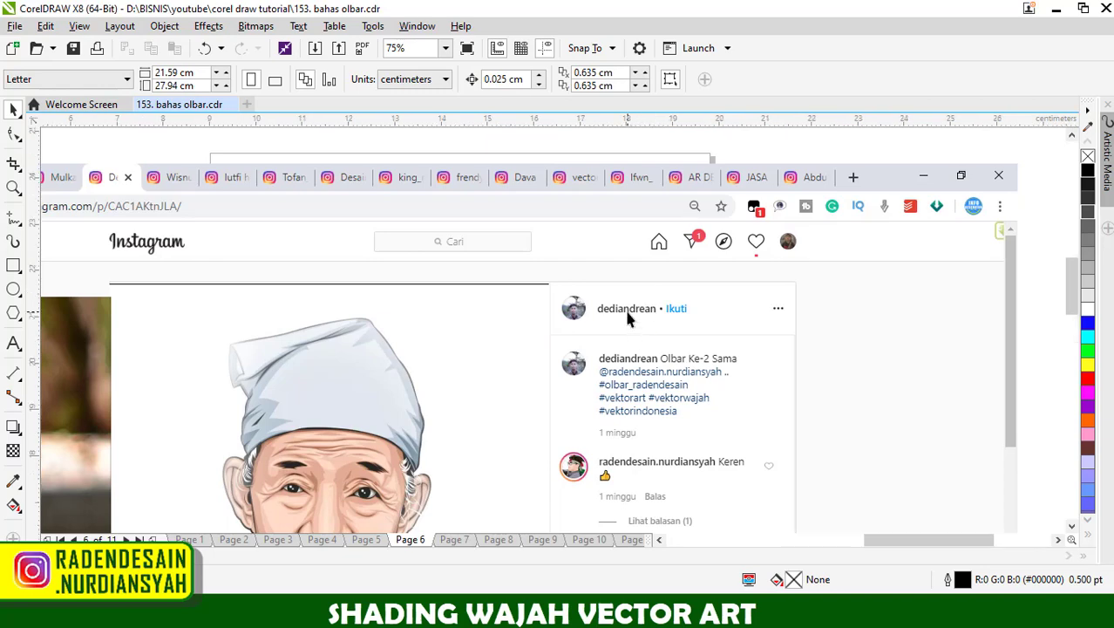
pyautogui.scroll(1, 645, 310)
pyautogui.scroll(-2, 662, 313)
pyautogui.scroll(-1, 682, 310)
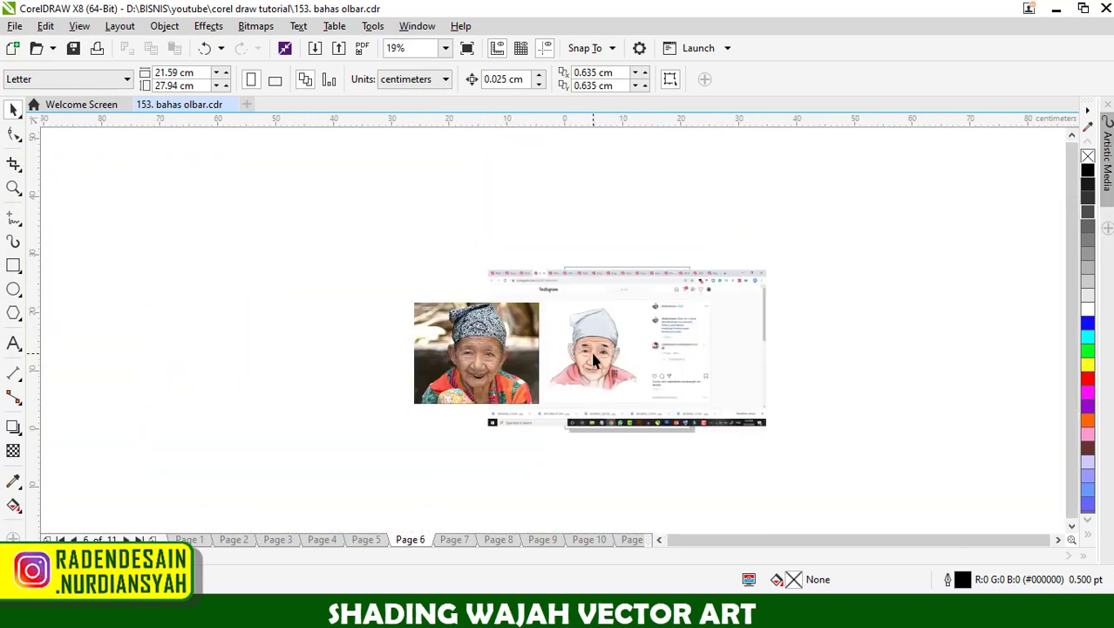
# Examine the page 6 illustration's facial shading, eyebrows, eyes and headscarf against the reference photo.
pyautogui.scroll(3, 576, 392)
pyautogui.scroll(1, 577, 386)
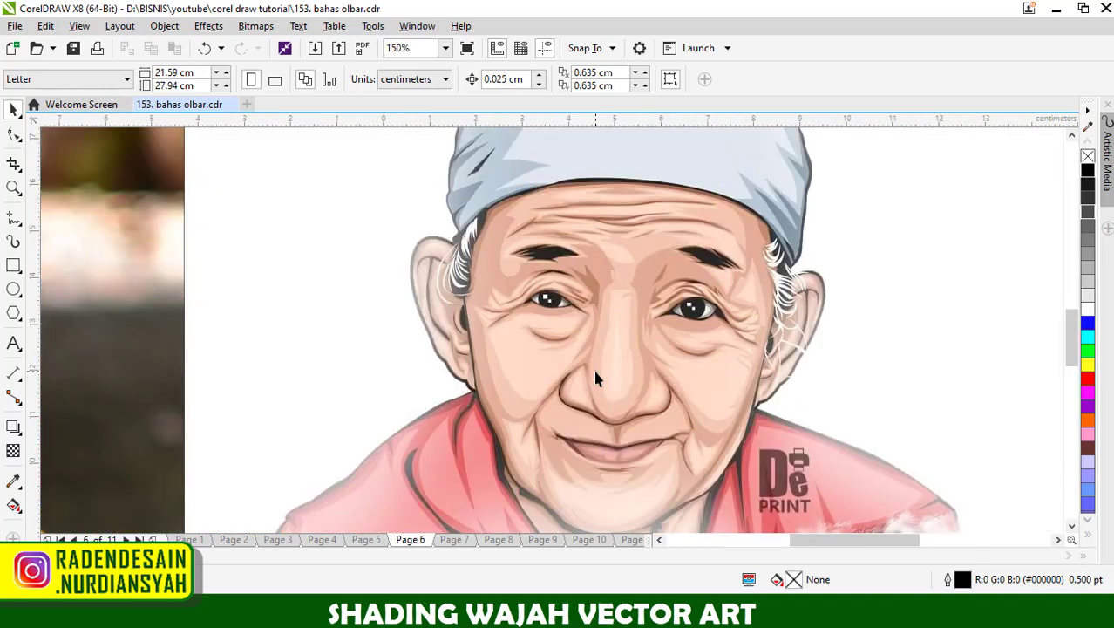
pyautogui.scroll(-1, 648, 375)
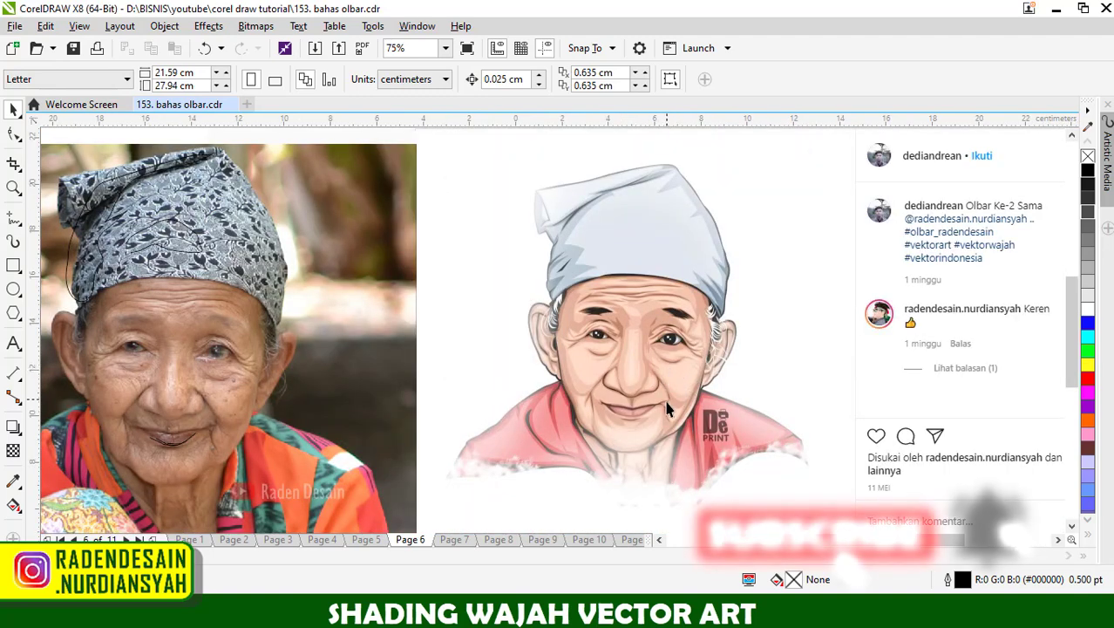
pyautogui.scroll(1, 648, 444)
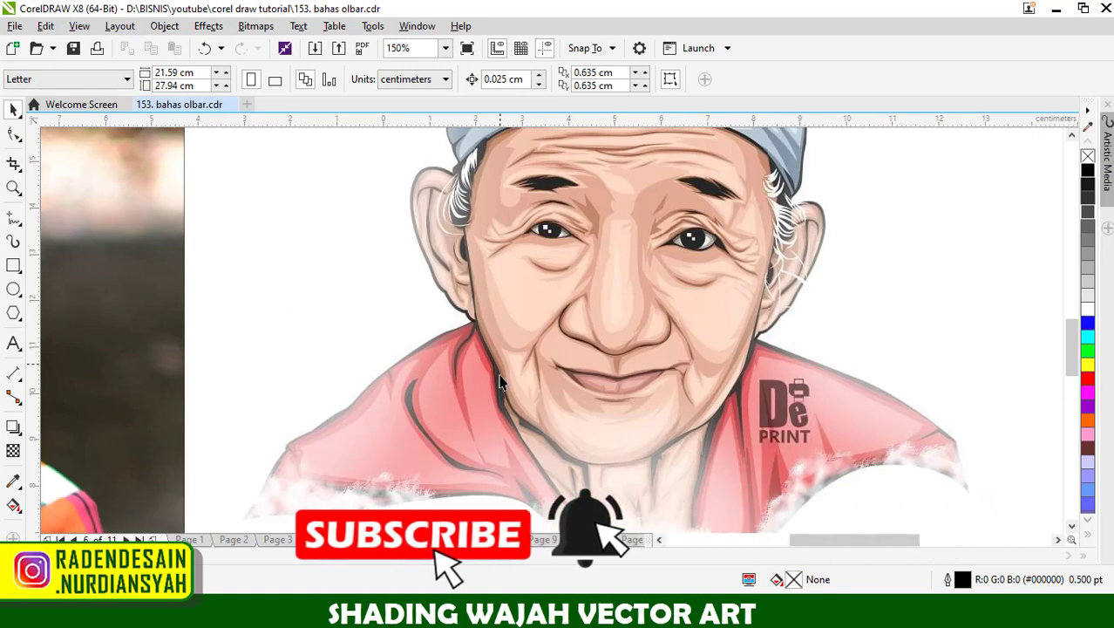
pyautogui.scroll(-1, 670, 384)
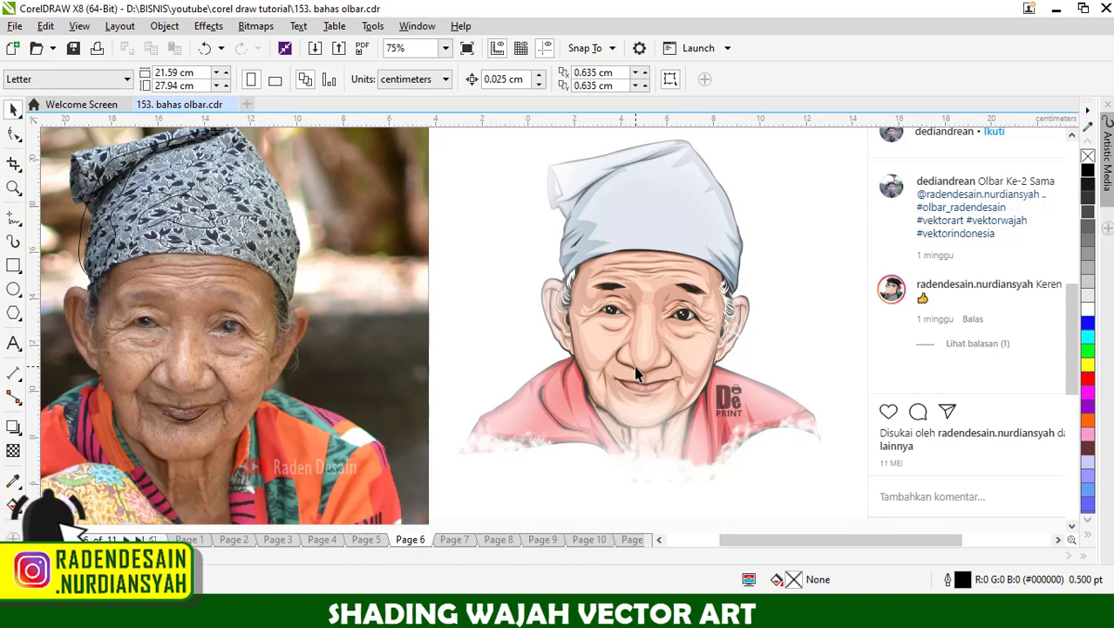
pyautogui.scroll(1, 680, 299)
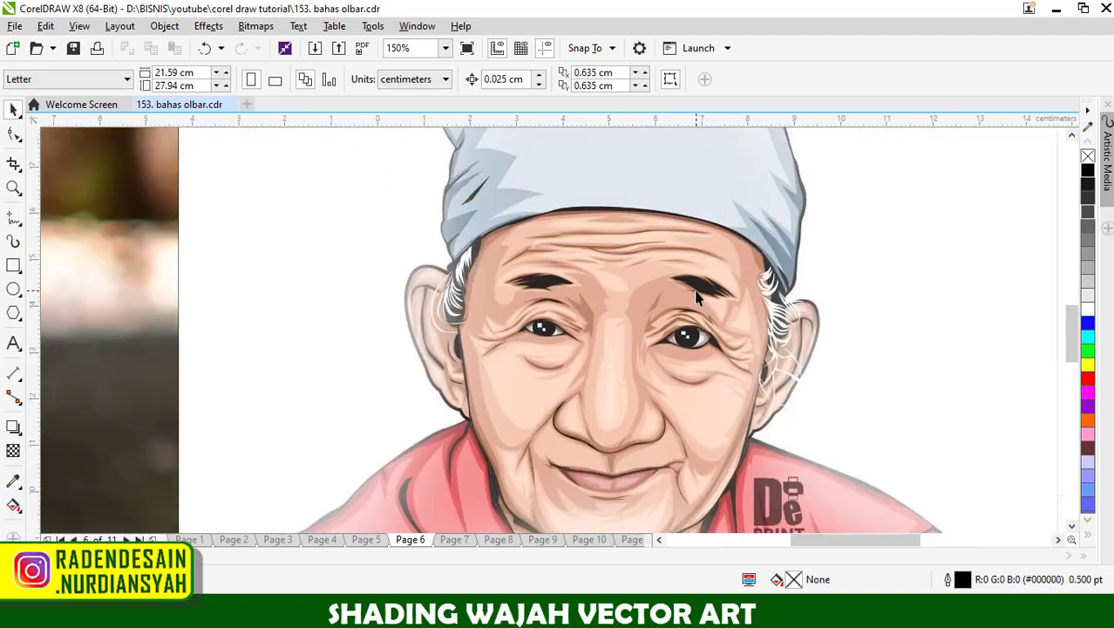
pyautogui.scroll(-1, 693, 299)
pyautogui.scroll(1, 701, 299)
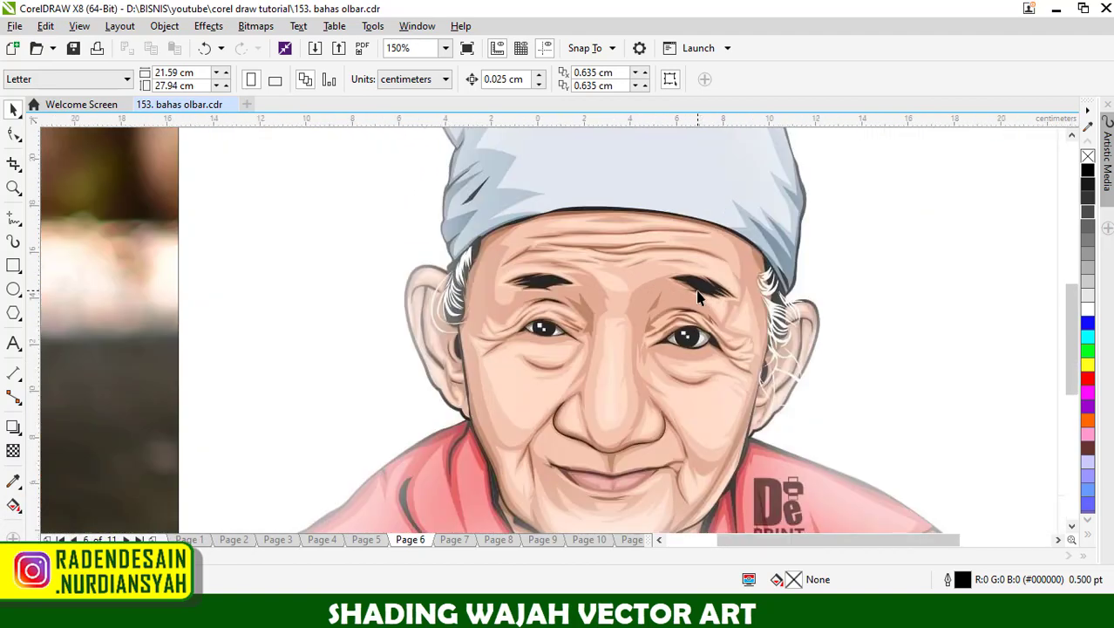
pyautogui.scroll(-1, 702, 299)
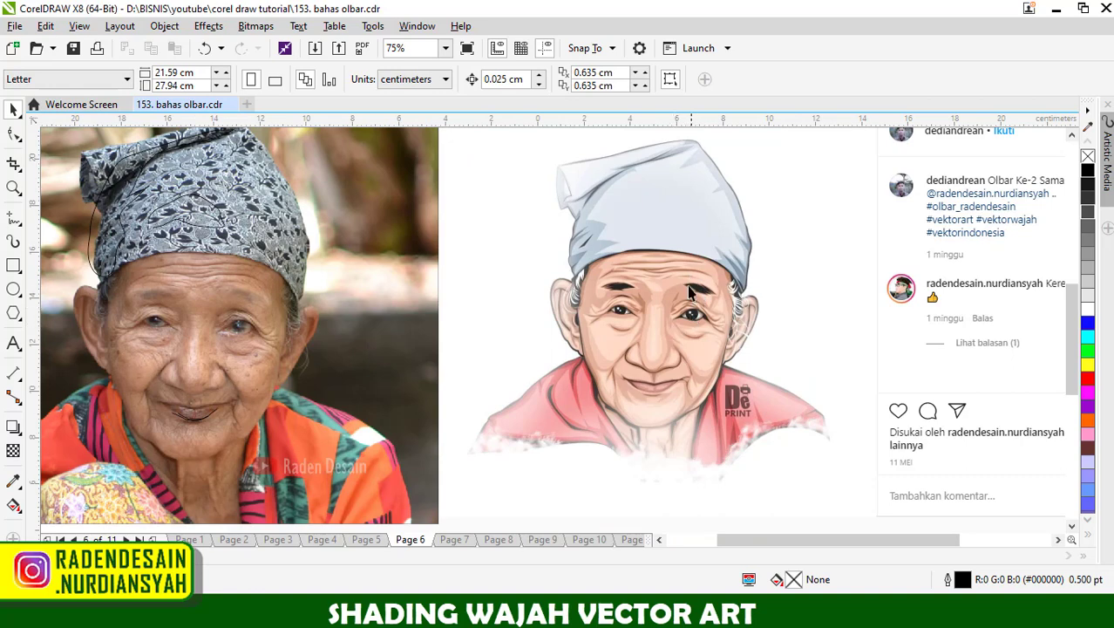
pyautogui.scroll(1, 589, 205)
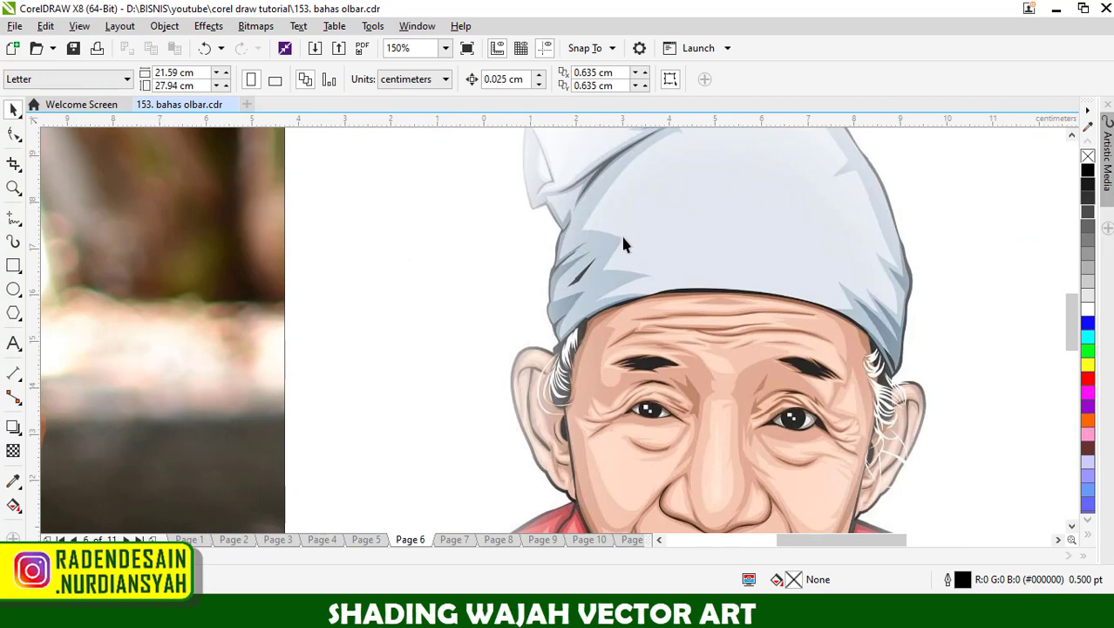
# Examine the page 6 illustration's headscarf folds, forehead and facial shading, and compare the whole portrait with the reference photo.
pyautogui.scroll(2, 623, 244)
pyautogui.scroll(-2, 621, 236)
pyautogui.scroll(-1, 673, 346)
pyautogui.scroll(1, 676, 343)
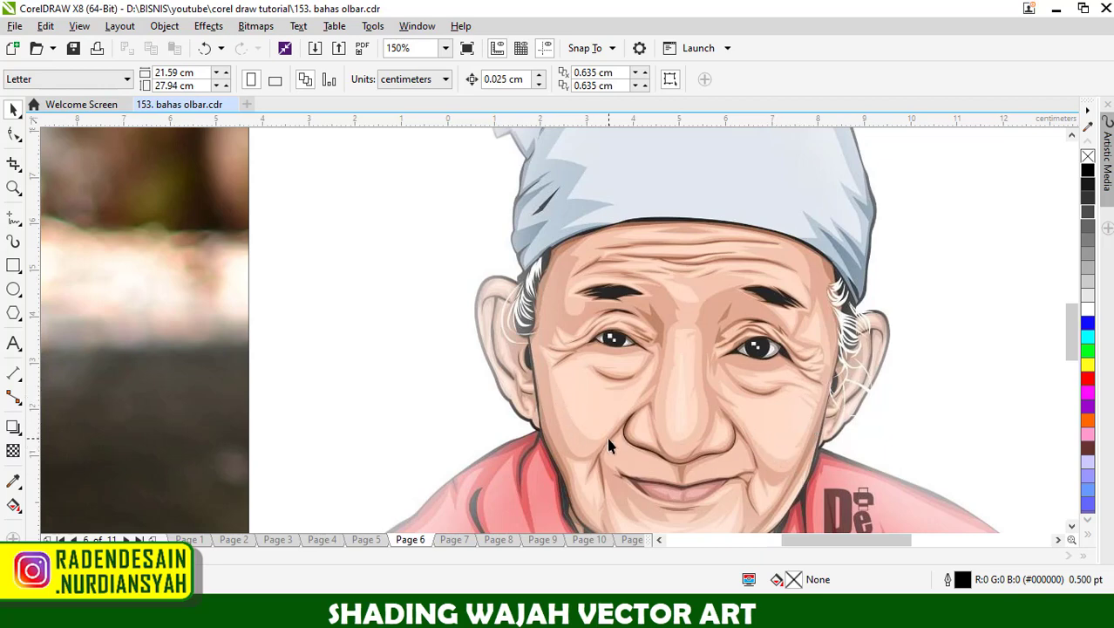
pyautogui.scroll(-1, 715, 366)
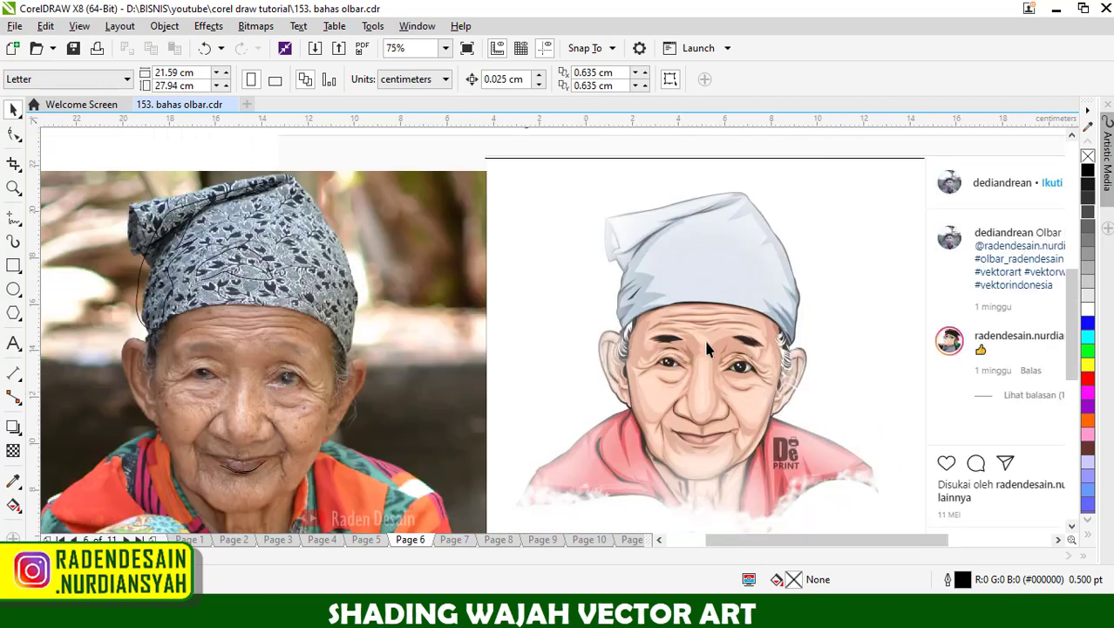
pyautogui.scroll(1, 701, 242)
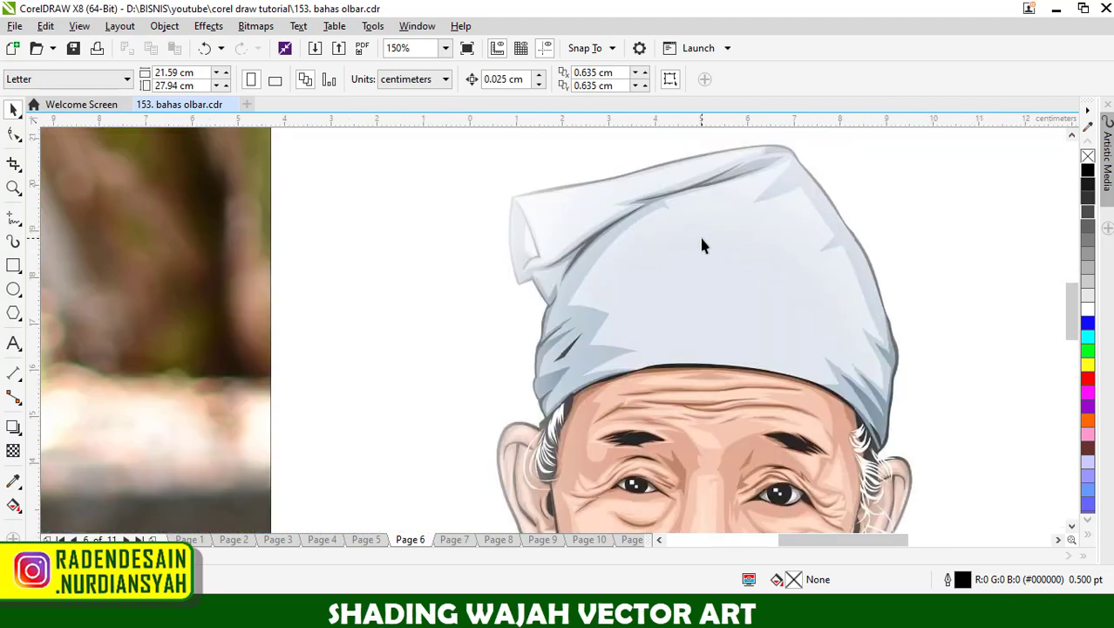
pyautogui.scroll(1, 610, 321)
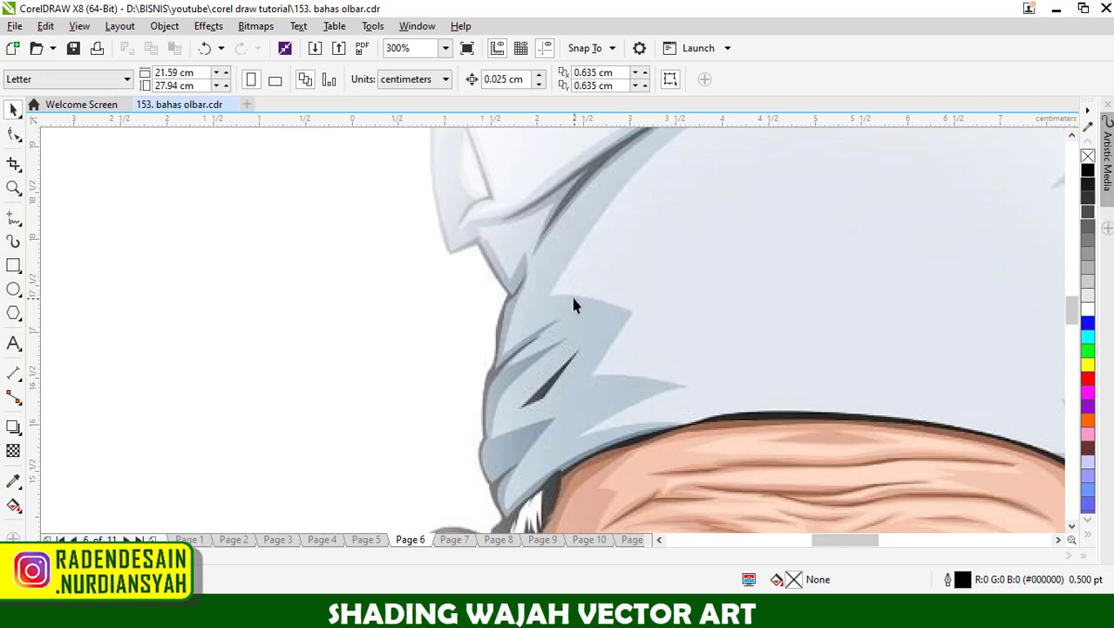
pyautogui.scroll(-2, 592, 305)
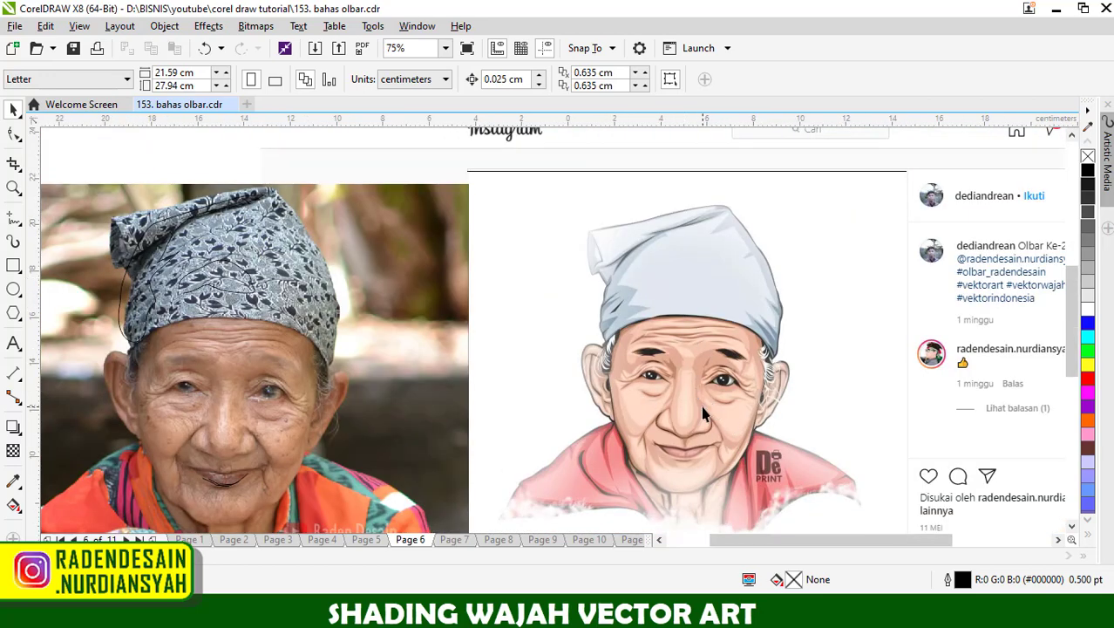
pyautogui.scroll(-1, 716, 394)
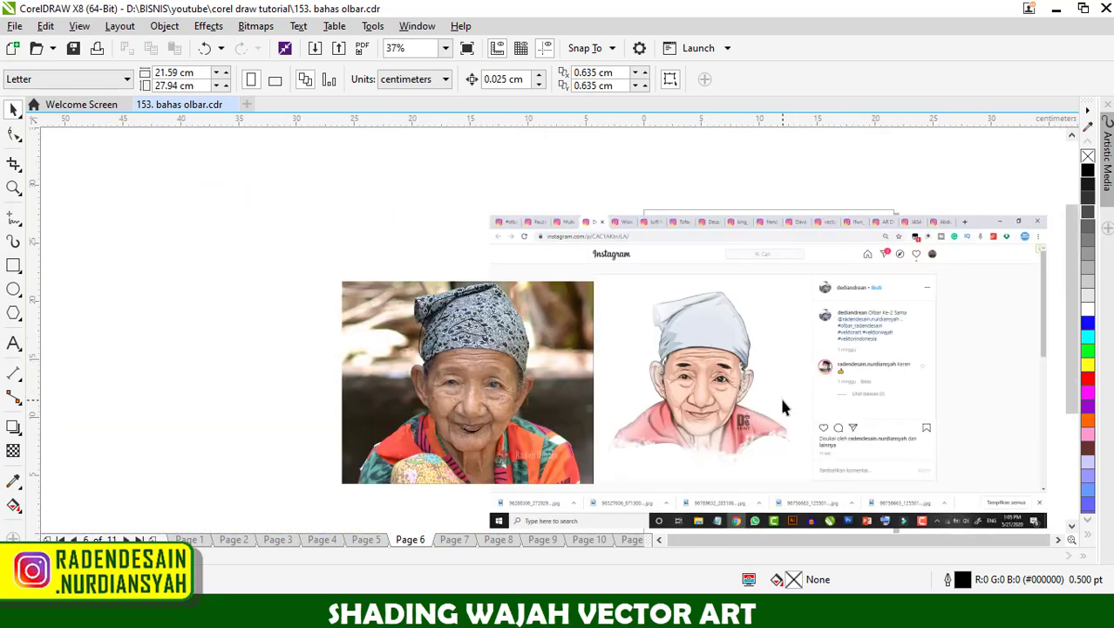
# Go to page 7 and view the post's account name and the portrait with the starry, neon-framed background.
pyautogui.click(457, 540)
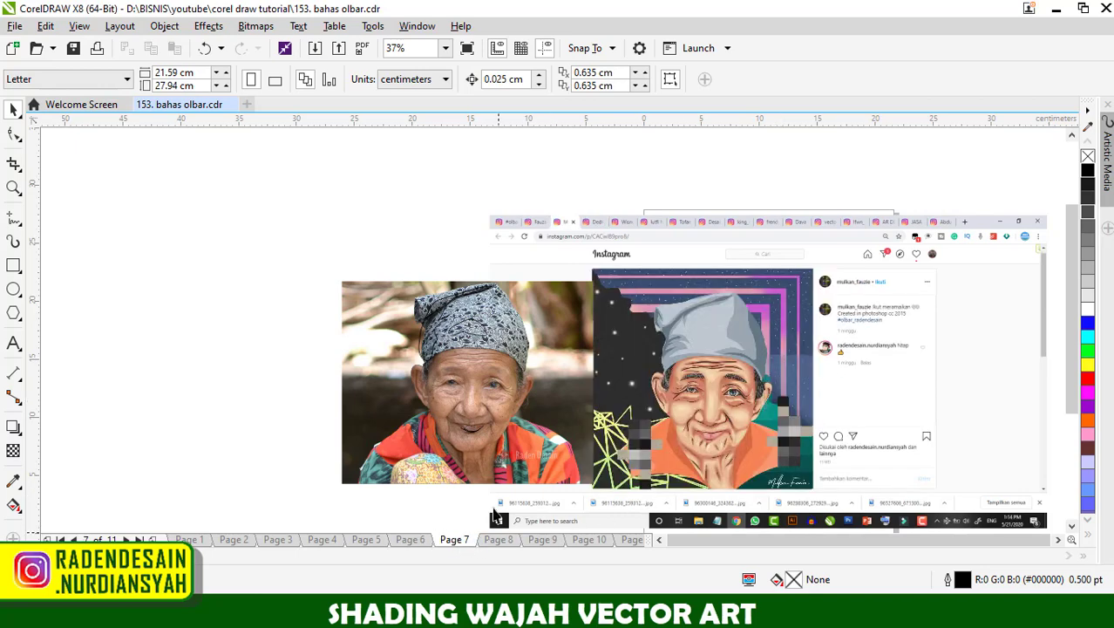
pyautogui.scroll(-2, 714, 384)
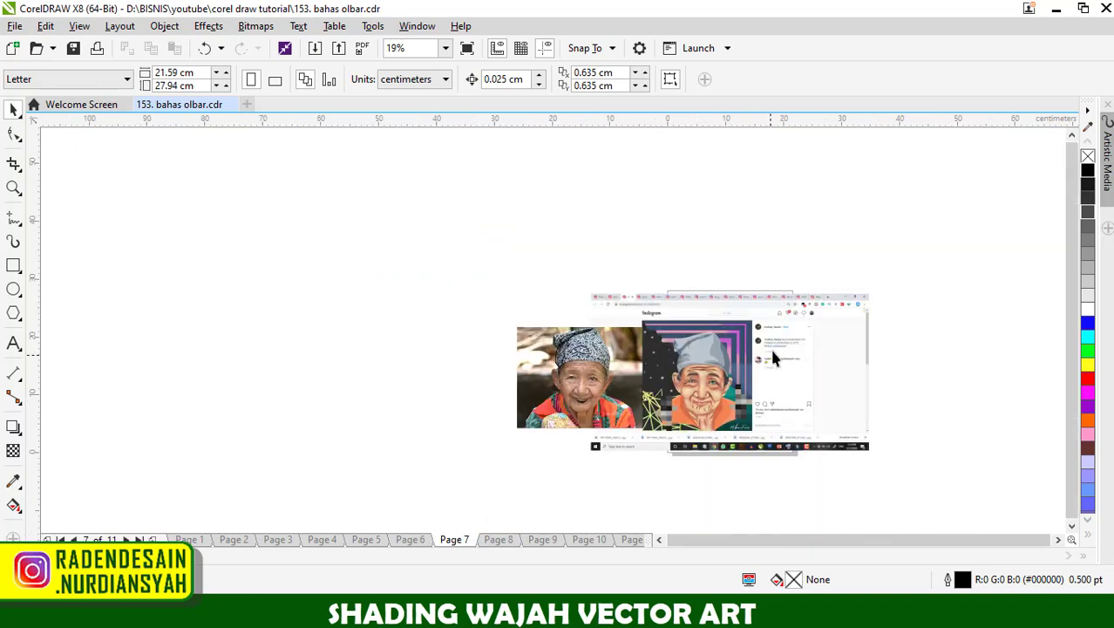
pyautogui.scroll(6, 773, 358)
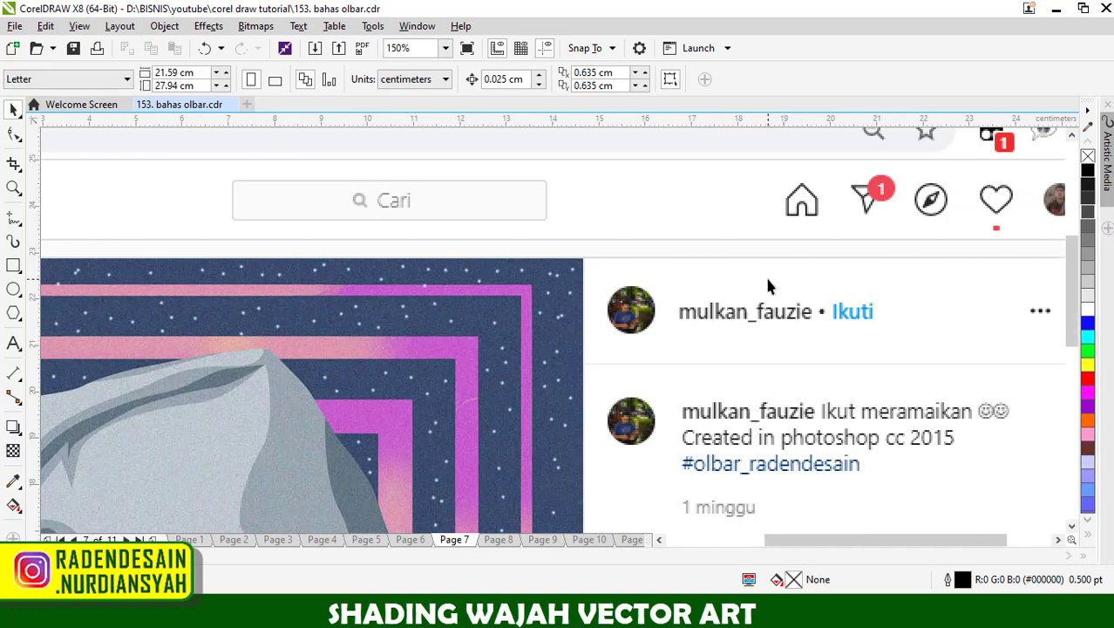
pyautogui.scroll(-4, 767, 285)
pyautogui.scroll(-2, 649, 405)
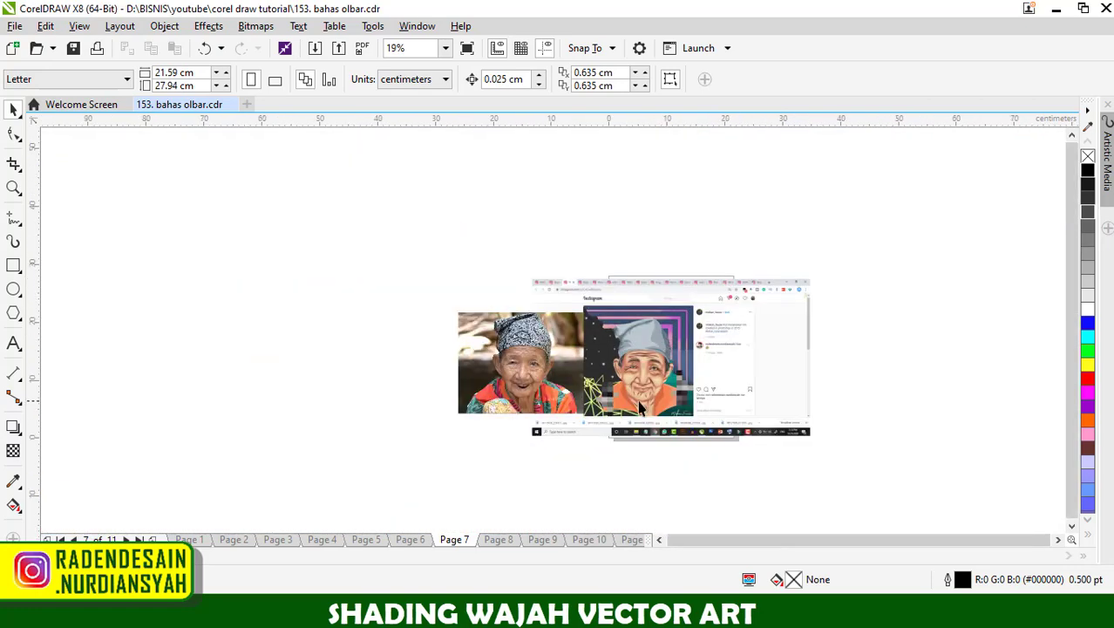
# Compare the page 7 illustration's eyes, wrinkles, ears and cheek shading with the reference photo.
pyautogui.scroll(2, 610, 384)
pyautogui.scroll(1, 609, 384)
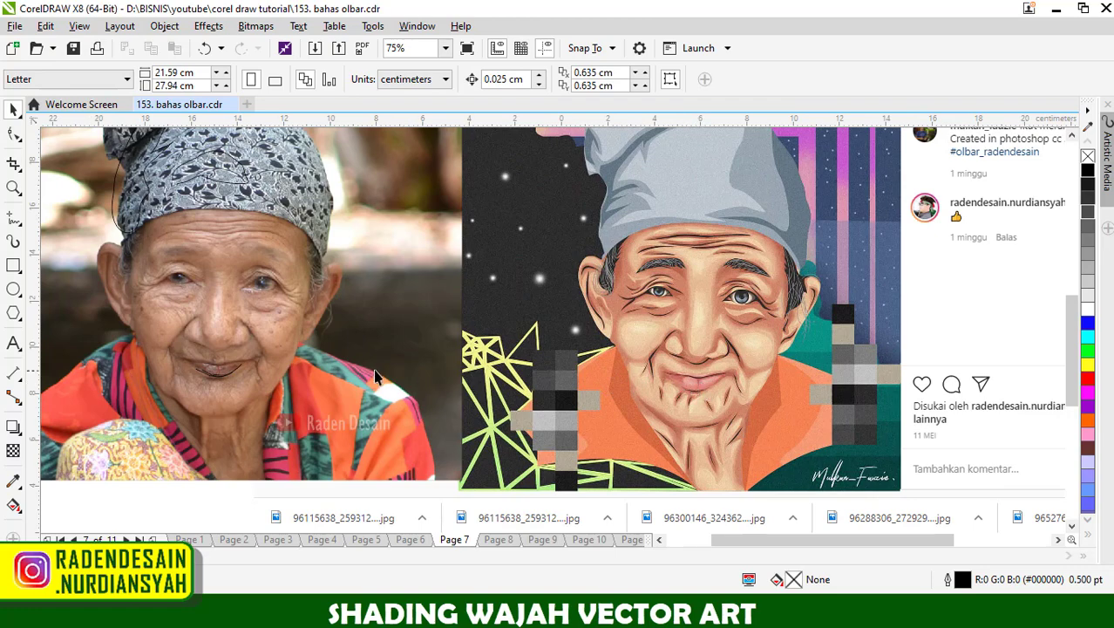
pyautogui.scroll(2, 683, 335)
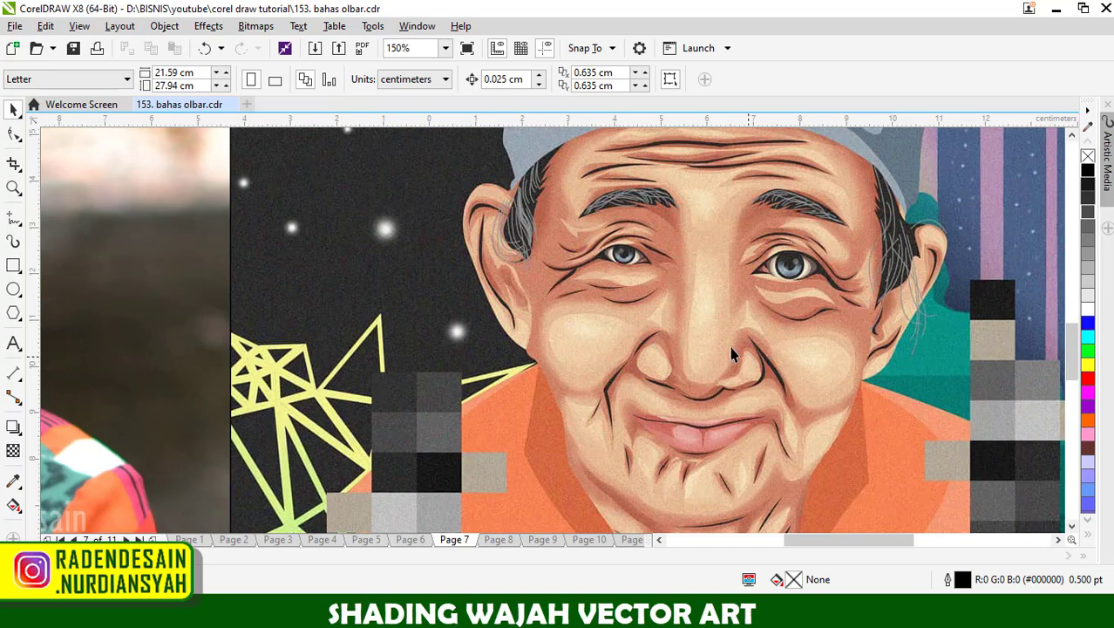
pyautogui.scroll(-2, 659, 317)
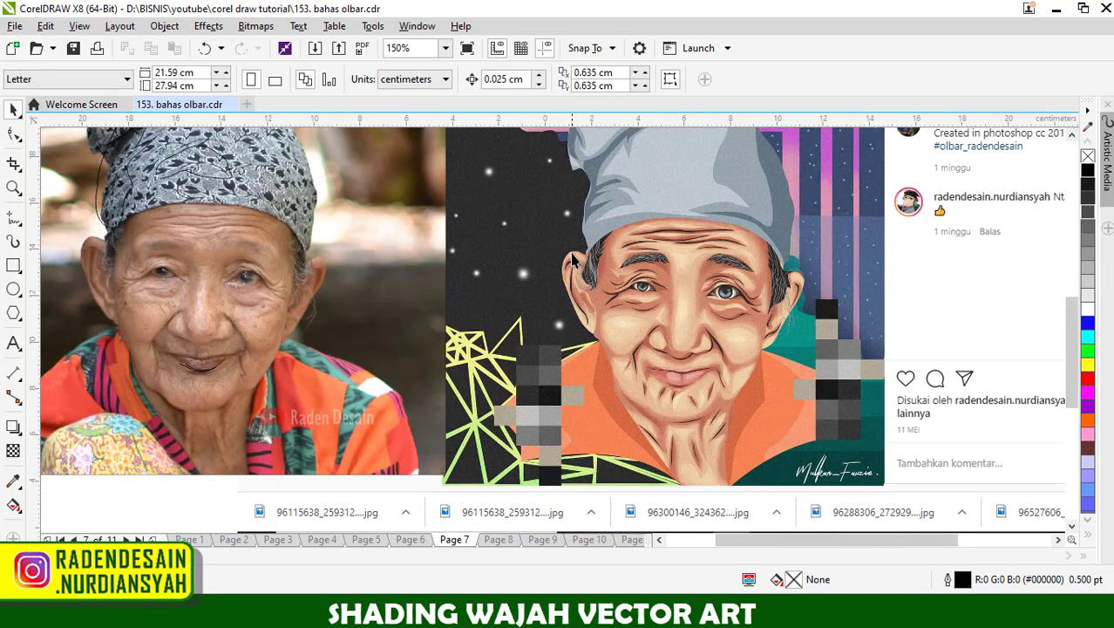
pyautogui.scroll(2, 575, 262)
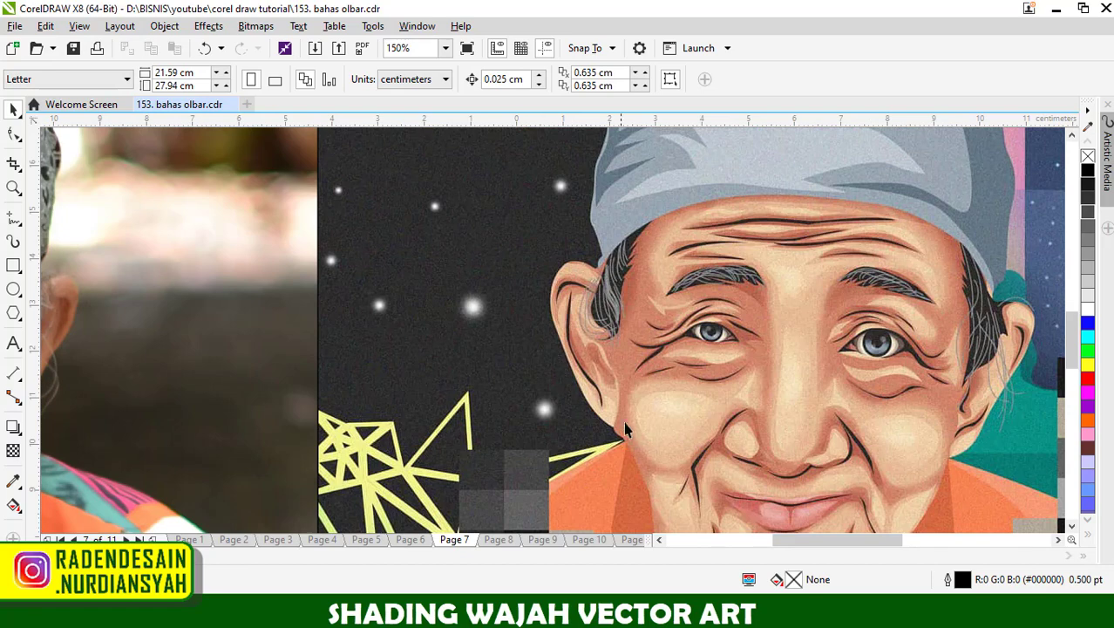
pyautogui.scroll(-2, 633, 386)
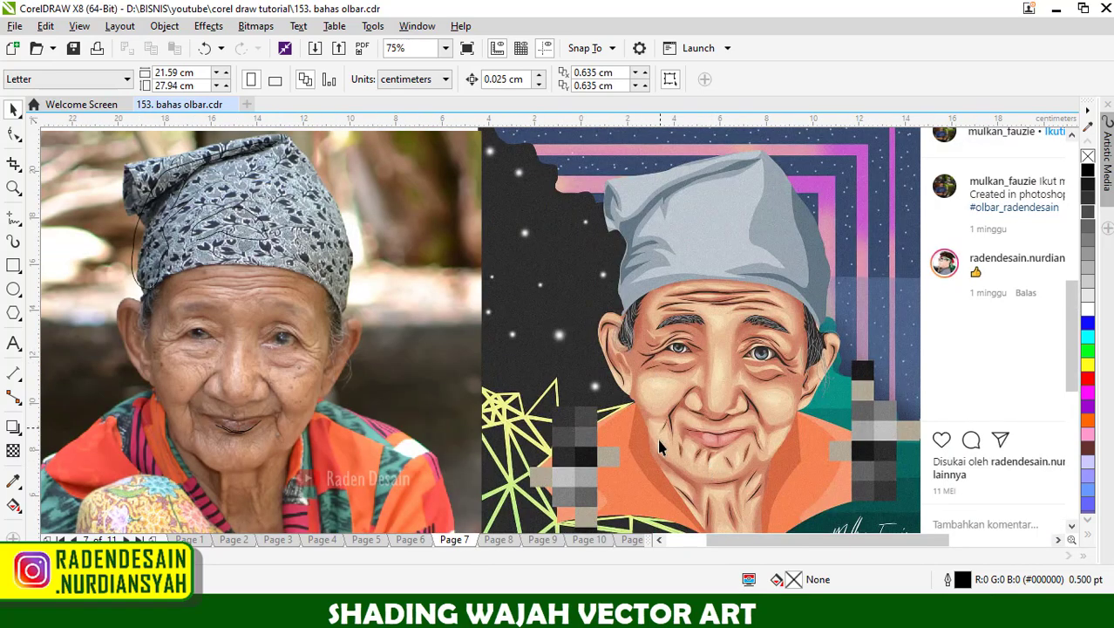
# Examine the page 7 illustration's neck, chin and cheek shading and its overall composition beside the reference photo.
pyautogui.scroll(-2, 663, 449)
pyautogui.scroll(2, 684, 488)
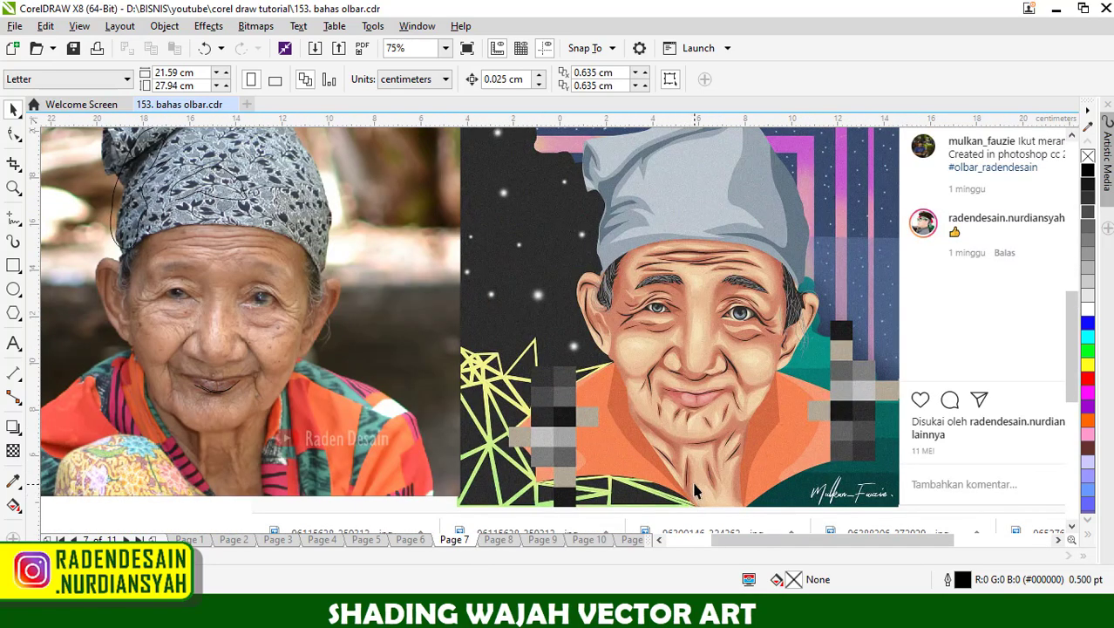
pyautogui.scroll(-2, 659, 469)
pyautogui.scroll(2, 711, 421)
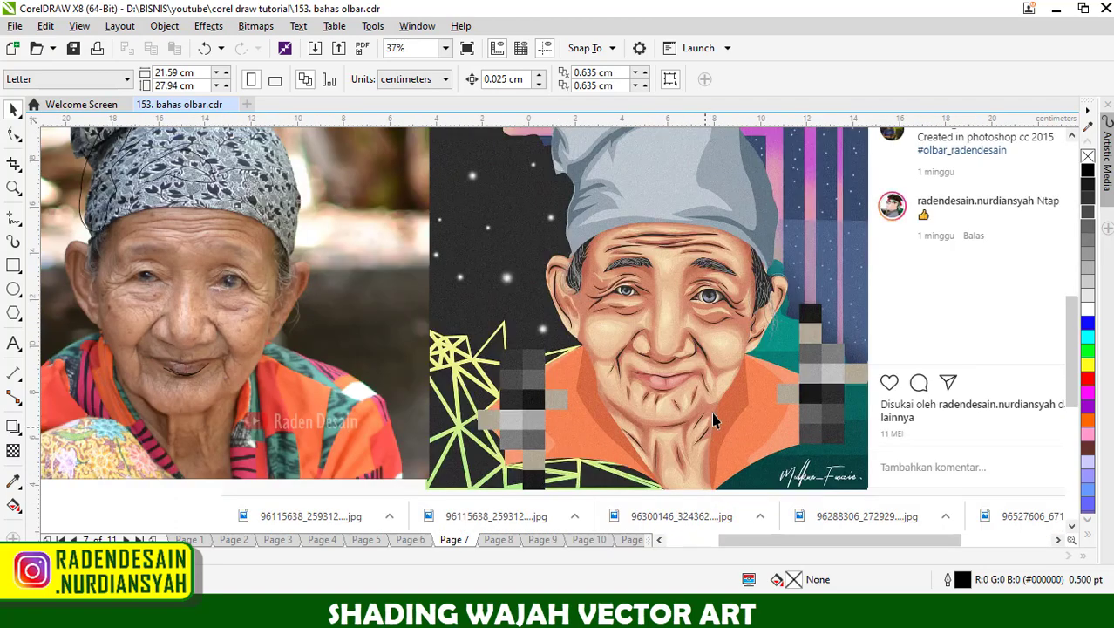
pyautogui.scroll(2, 702, 349)
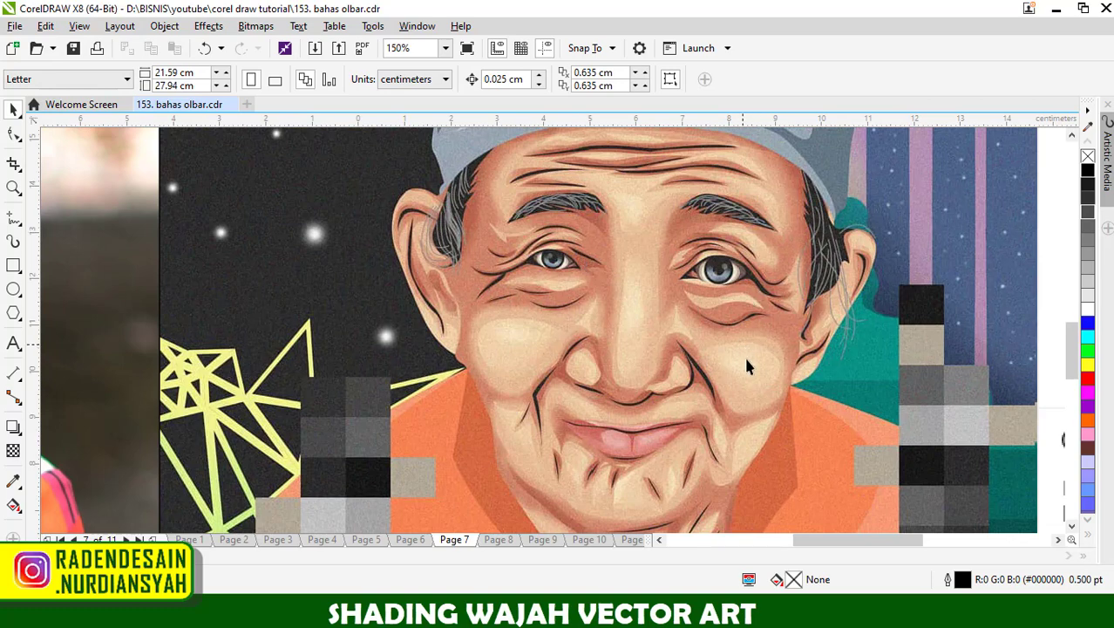
pyautogui.scroll(-1, 750, 370)
pyautogui.scroll(-1, 708, 453)
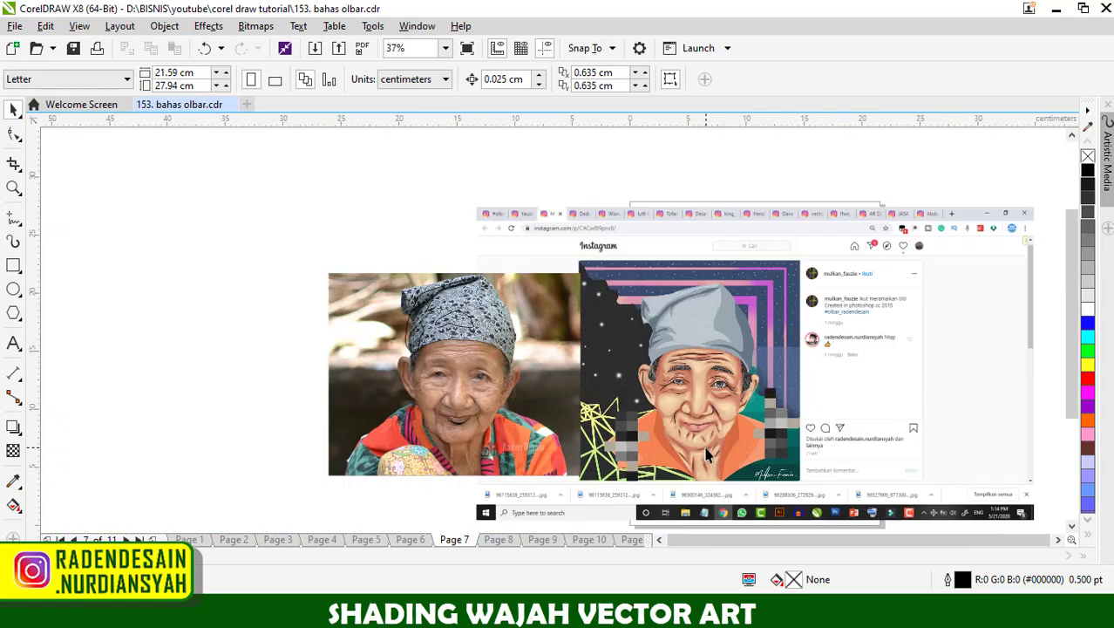
pyautogui.scroll(1, 695, 406)
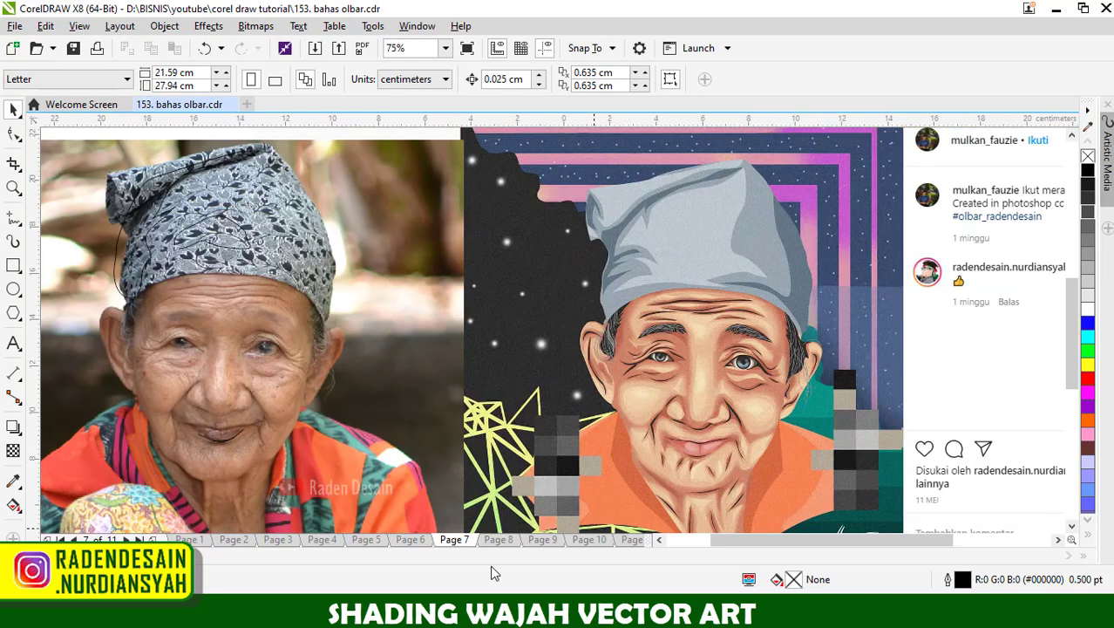
# Go to page 8 and view the post's account name and the portrait with the purple headscarf.
pyautogui.click(497, 540)
pyautogui.scroll(-1, 614, 400)
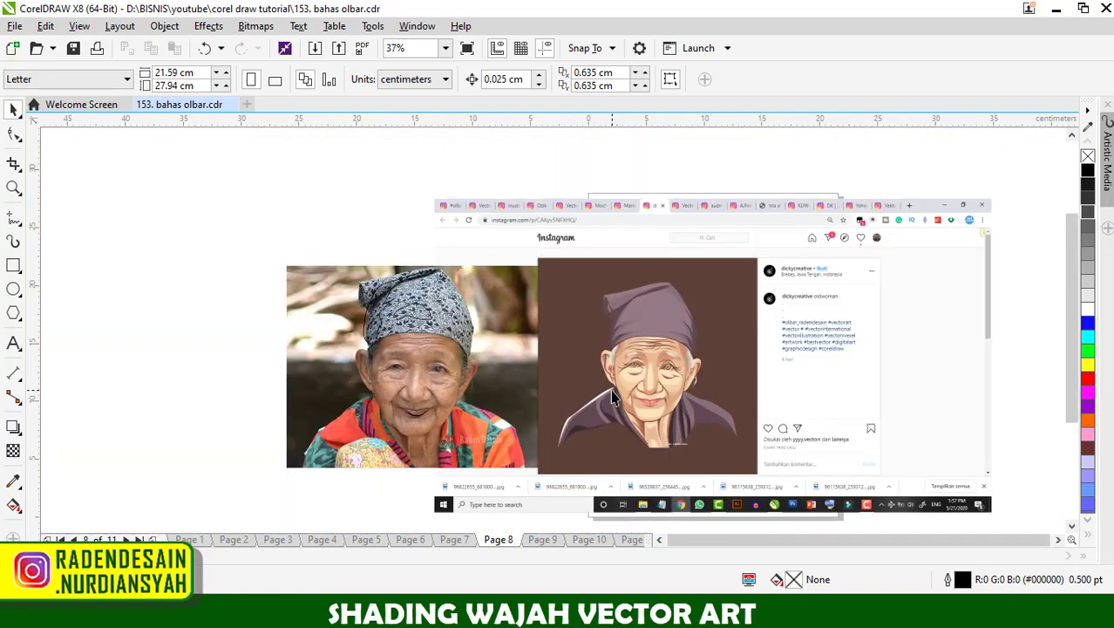
pyautogui.scroll(2, 818, 302)
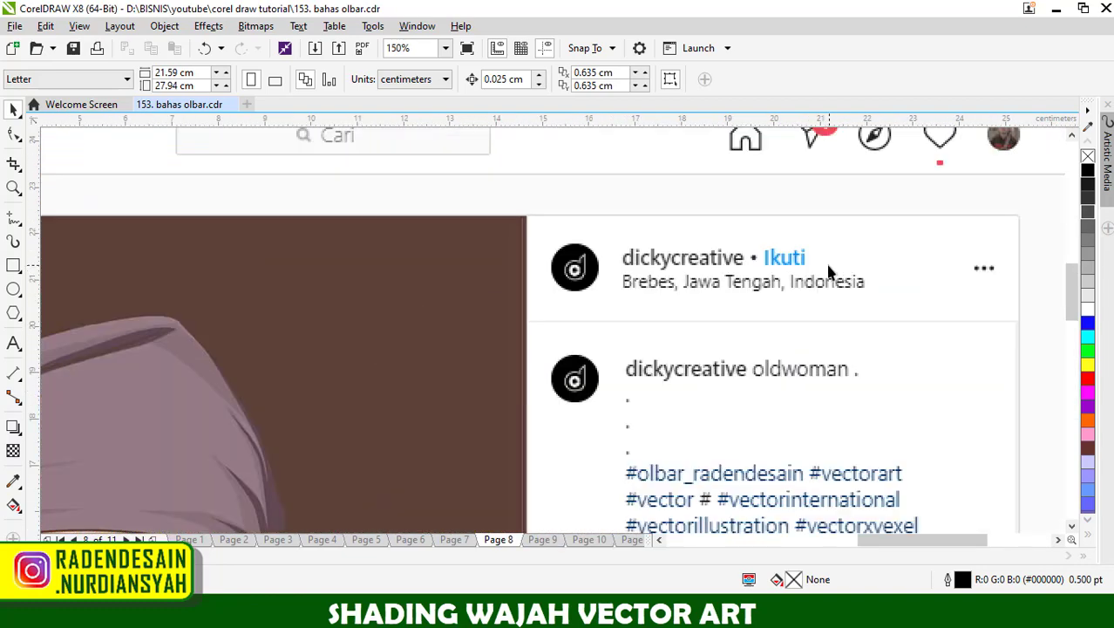
pyautogui.scroll(-2, 871, 274)
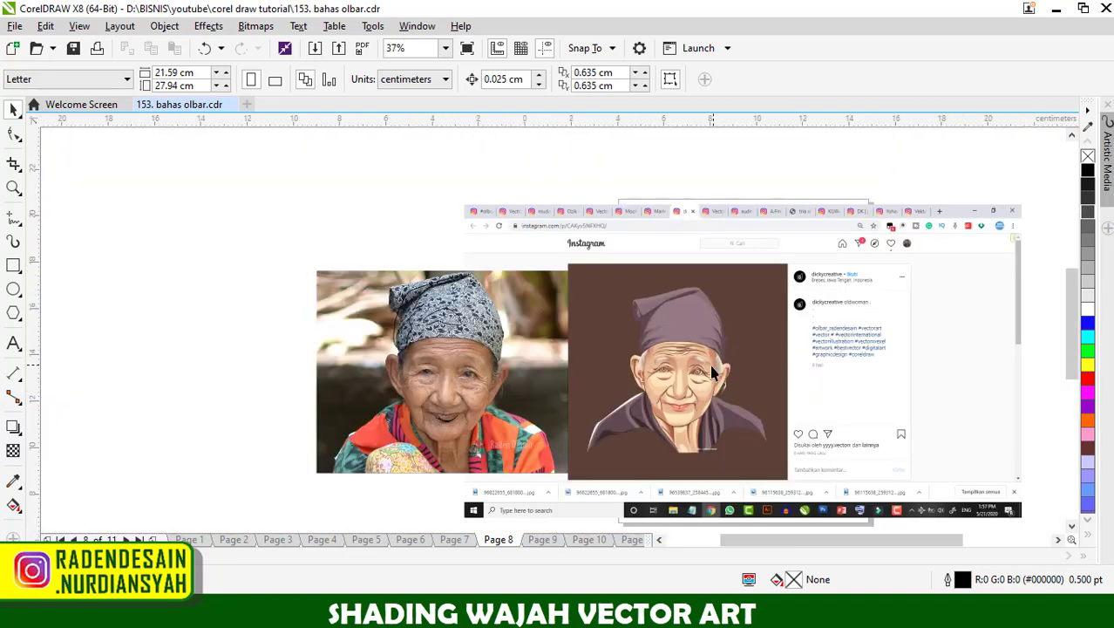
pyautogui.scroll(1, 714, 370)
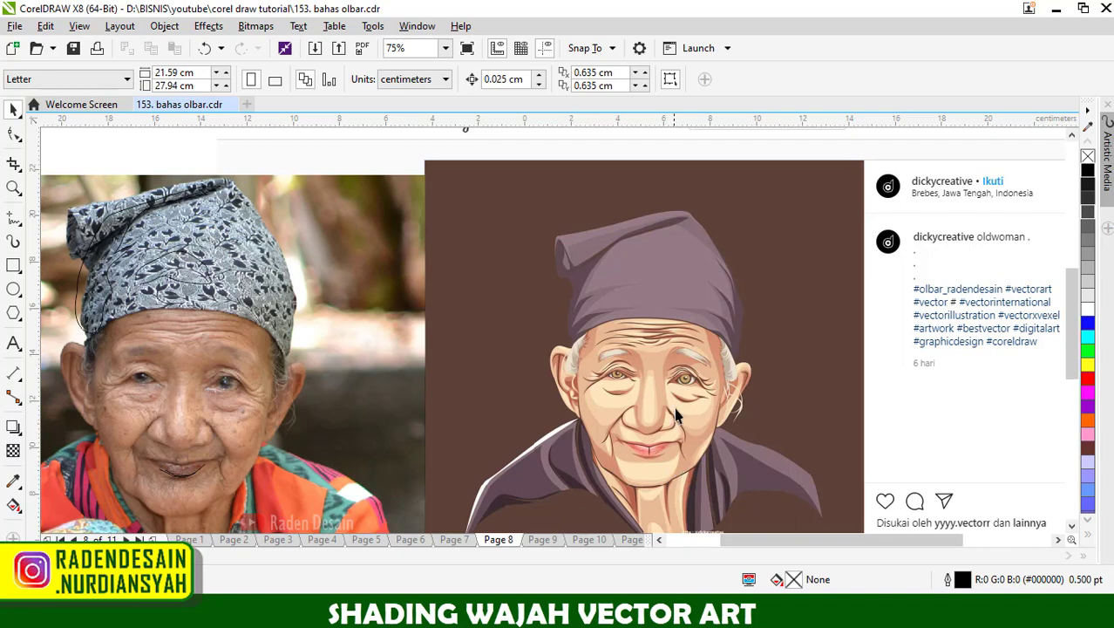
# Inspect the page 8 illustration's eyes and eyelid wrinkles up close and compare them with the reference photo.
pyautogui.scroll(2, 690, 392)
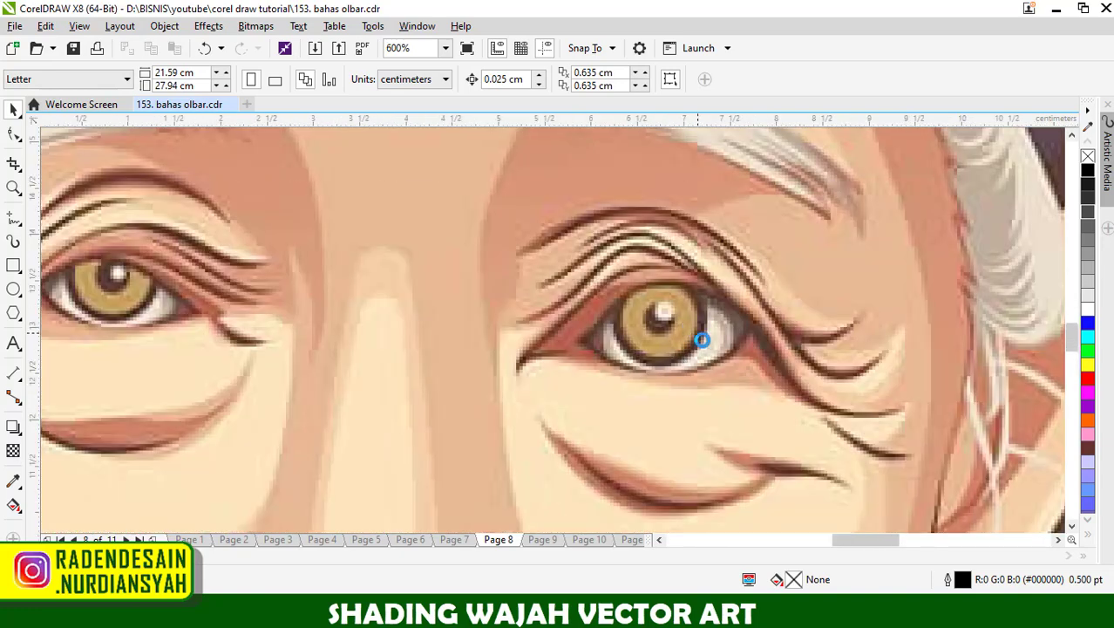
pyautogui.scroll(-2, 703, 336)
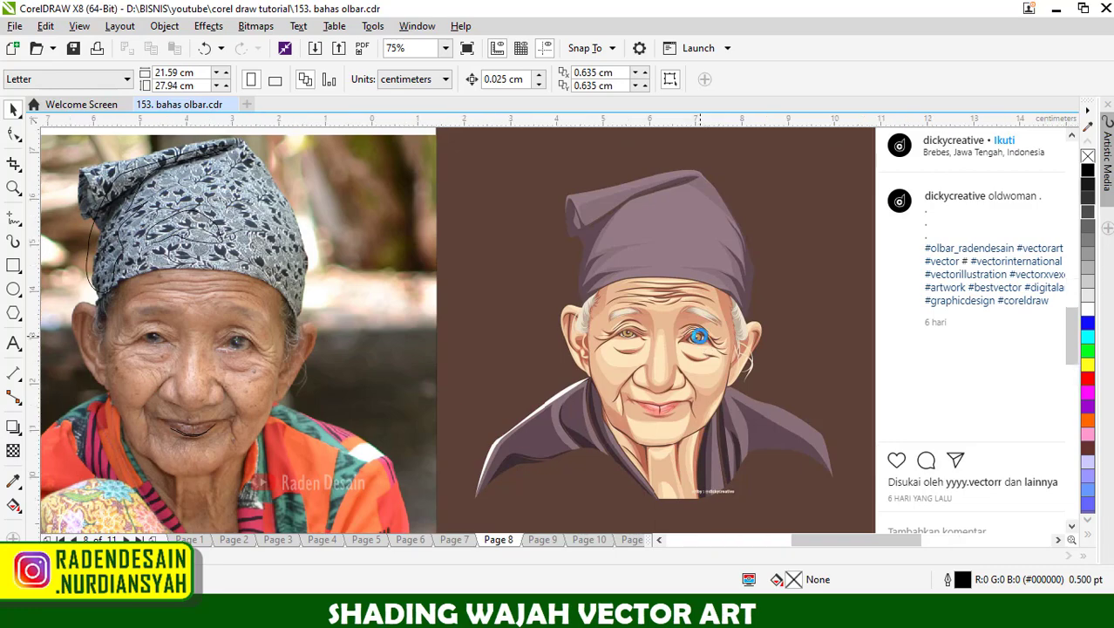
pyautogui.scroll(2, 702, 342)
pyautogui.scroll(1, 694, 342)
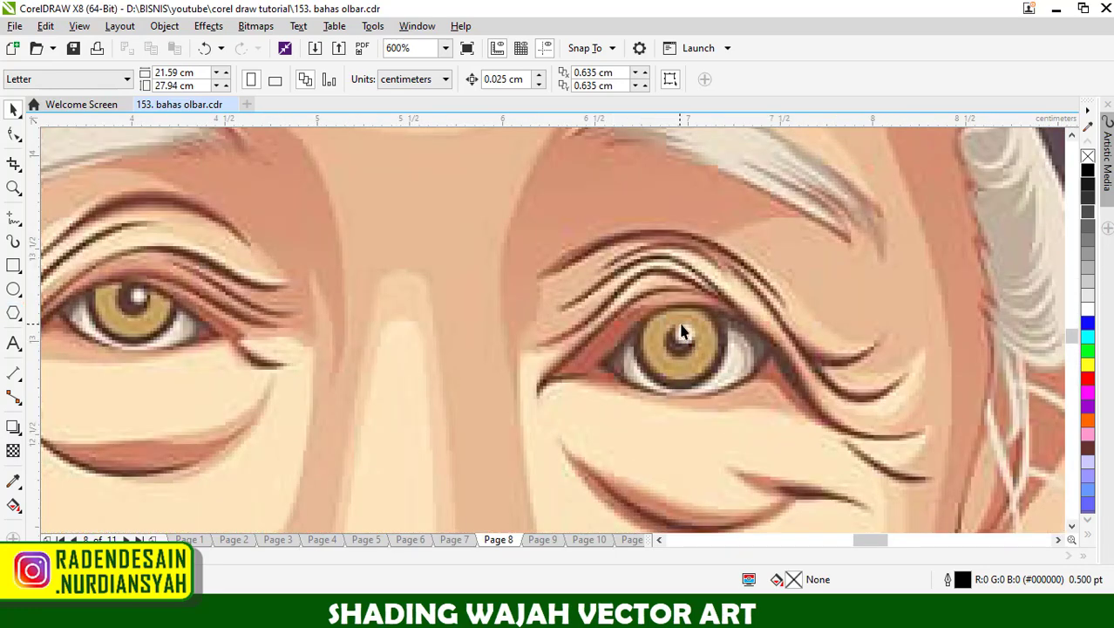
# Draw a circle about 0.84 cm across between the eyes of the page 8 portrait and fill it black.
pyautogui.click(13, 289)
pyautogui.moveTo(400, 278); pyautogui.dragTo(567, 330)
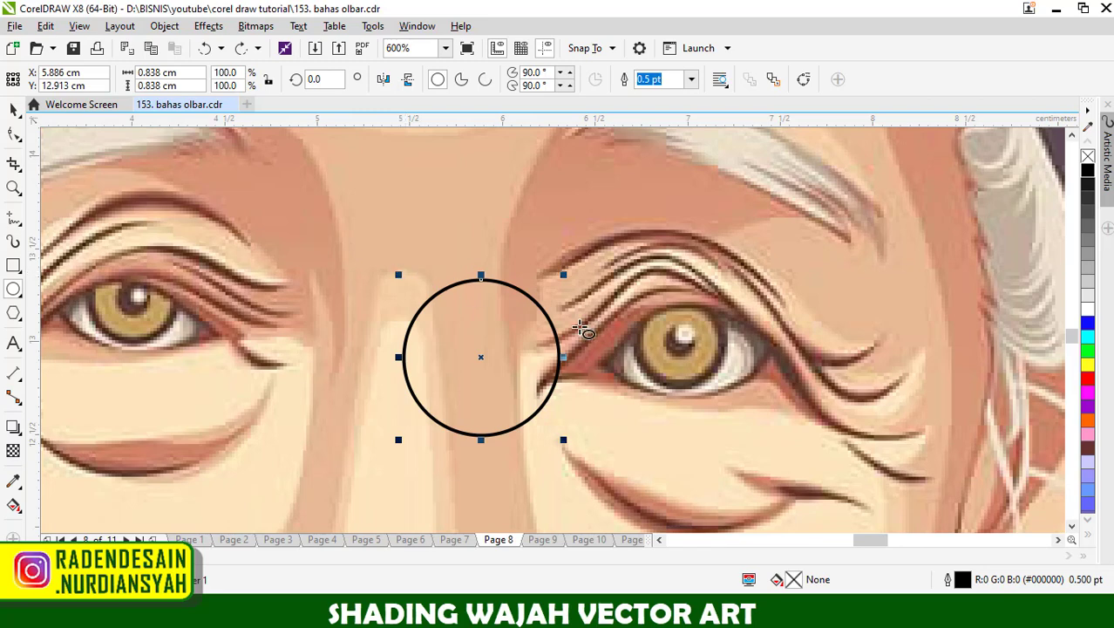
pyautogui.click(1087, 171)
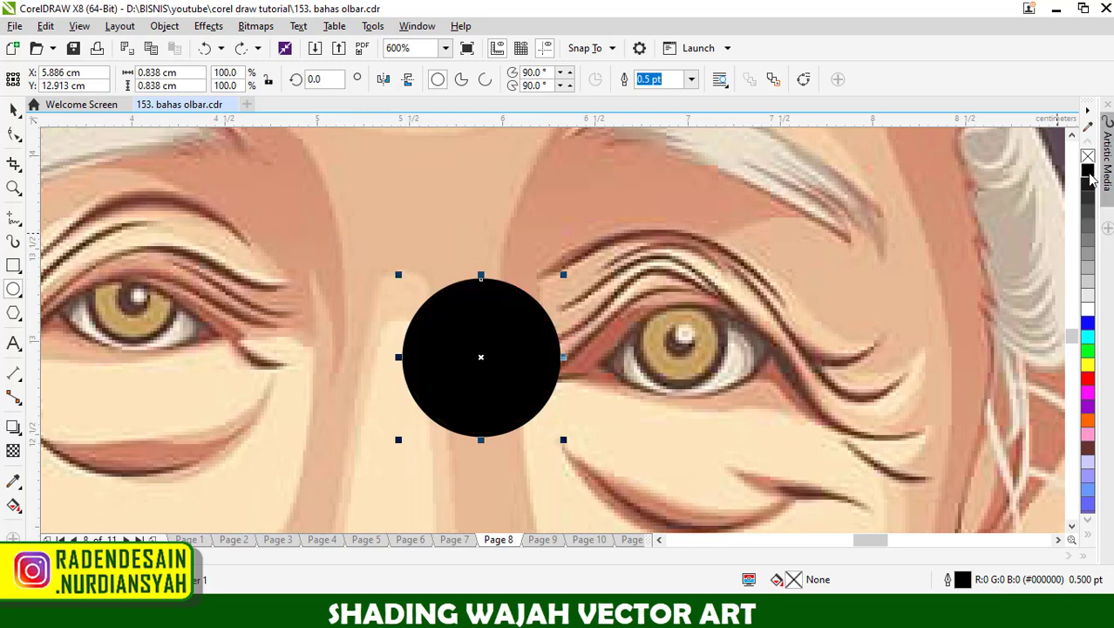
# Add a concentric yellow iris circle about 0.71 cm across and a black pupil about 0.26 cm wide inside it.
pyautogui.moveTo(396, 273)
pyautogui.mouseDown()
pyautogui.moveTo(414, 291)
pyautogui.moveTo(405, 289)
pyautogui.mouseUp()
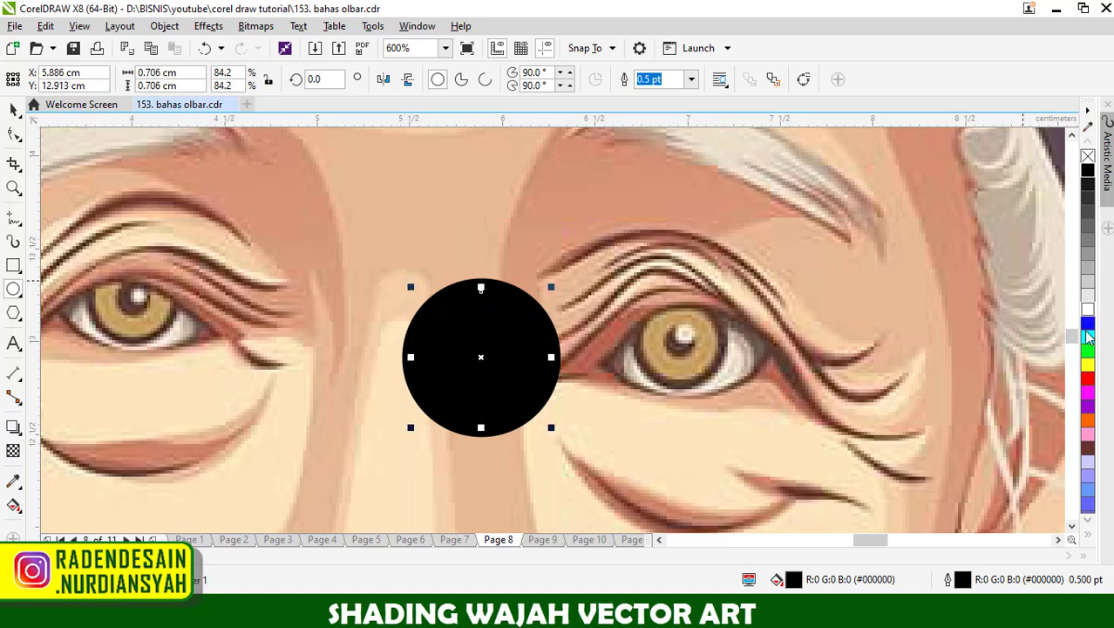
pyautogui.moveTo(1090, 368)
pyautogui.mouseDown()
pyautogui.moveTo(478, 341)
pyautogui.moveTo(504, 392)
pyautogui.moveTo(511, 384)
pyautogui.mouseUp()
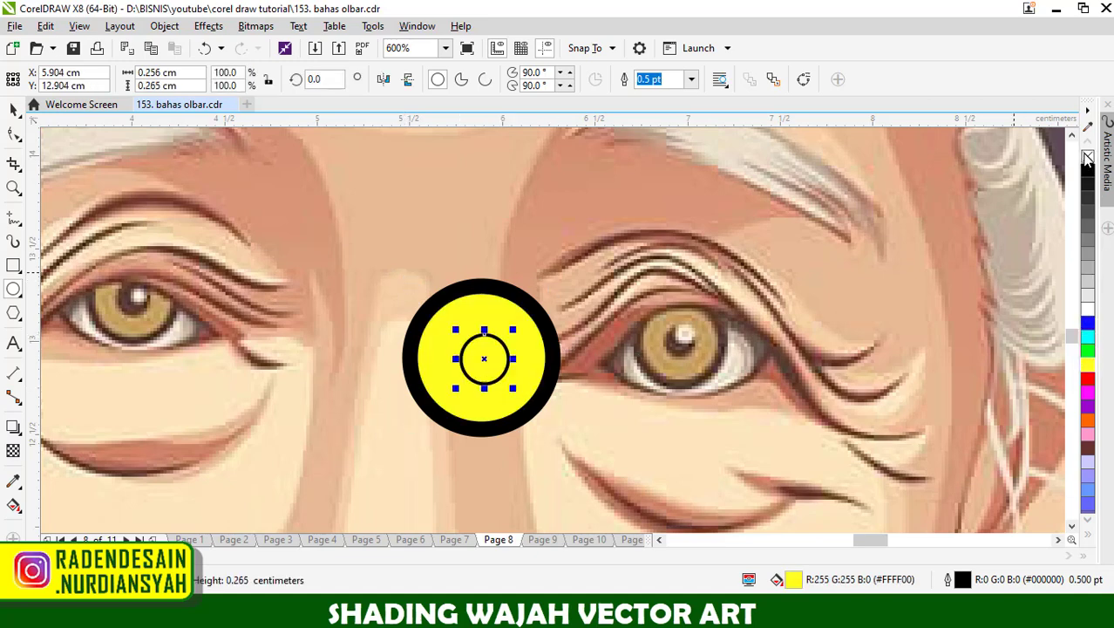
pyautogui.click(1088, 170)
# Select the pupil together with the yellow iris circle and centre the pupil on it.
pyautogui.click(13, 109)
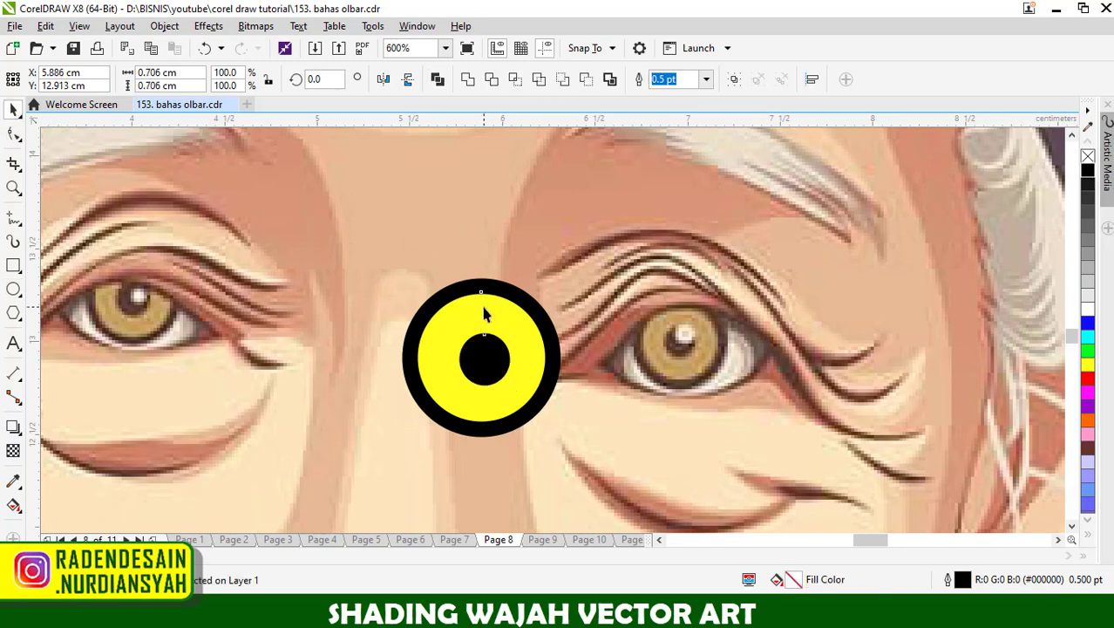
pyautogui.click(482, 303)
pyautogui.click(521, 251)
# Apply a vertical linear transparency to the yellow iris circle, fading it from opaque near its lower edge to transparent near its upper edge.
pyautogui.click(516, 324)
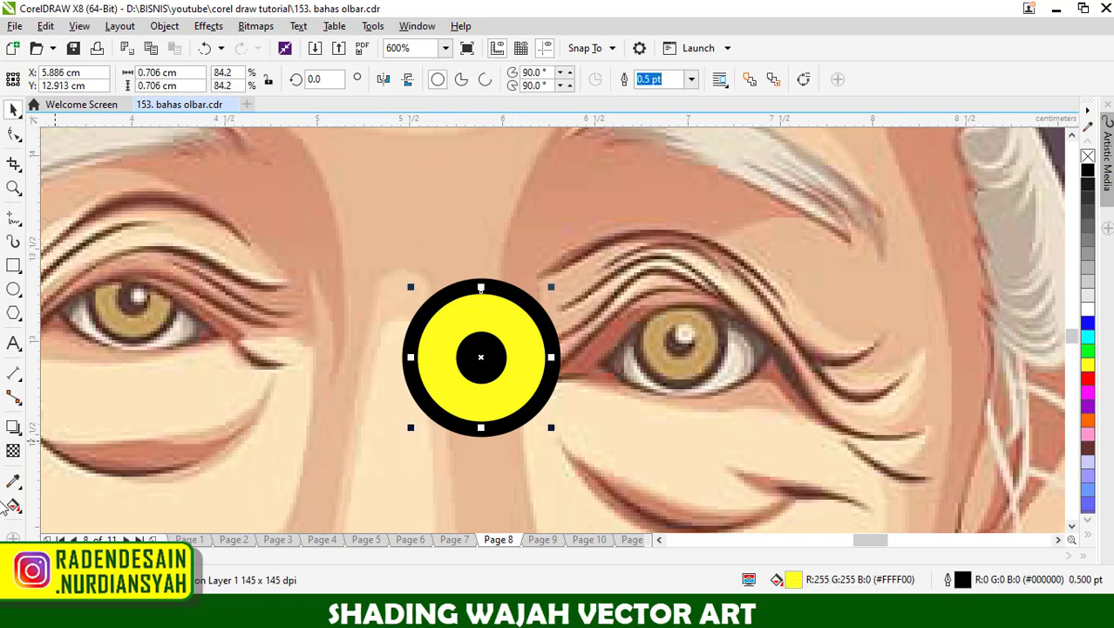
pyautogui.click(13, 450)
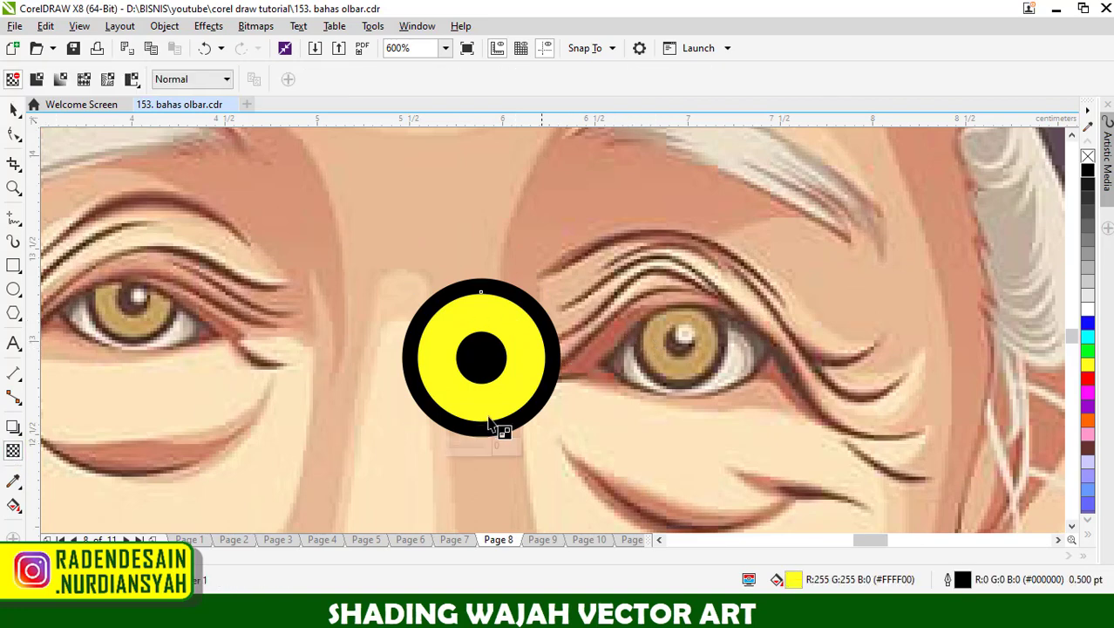
pyautogui.moveTo(481, 405); pyautogui.dragTo(481, 312)
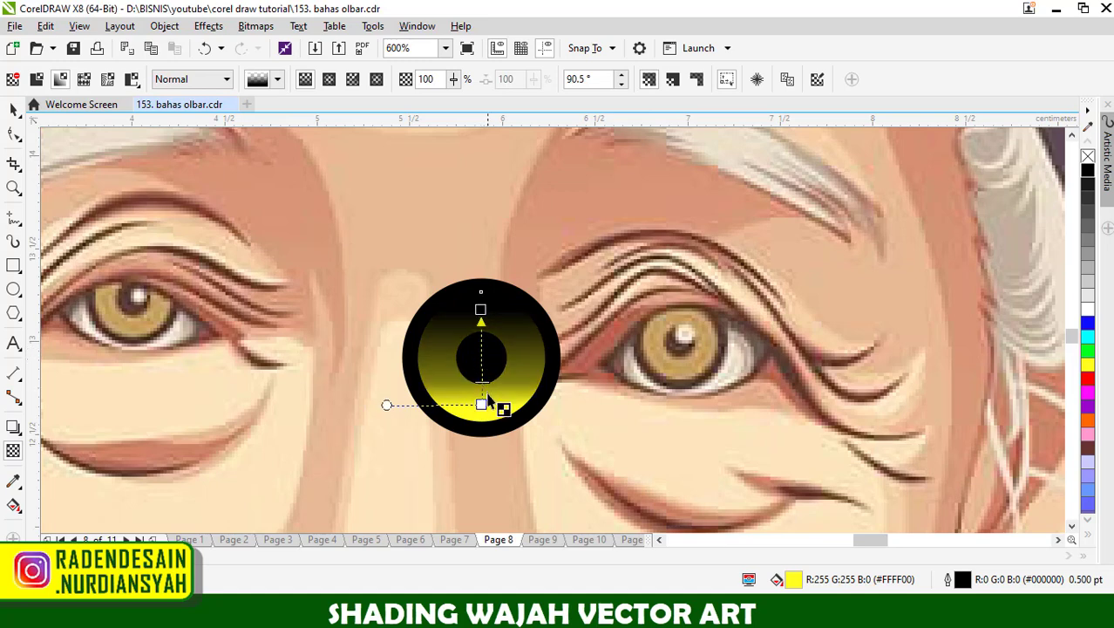
# Adjust the yellow iris circle's vertical transparency so its opaque end sits closer to the circle's lower edge.
pyautogui.click(481, 404)
pyautogui.moveTo(480, 309); pyautogui.dragTo(481, 412)
pyautogui.click(16, 110)
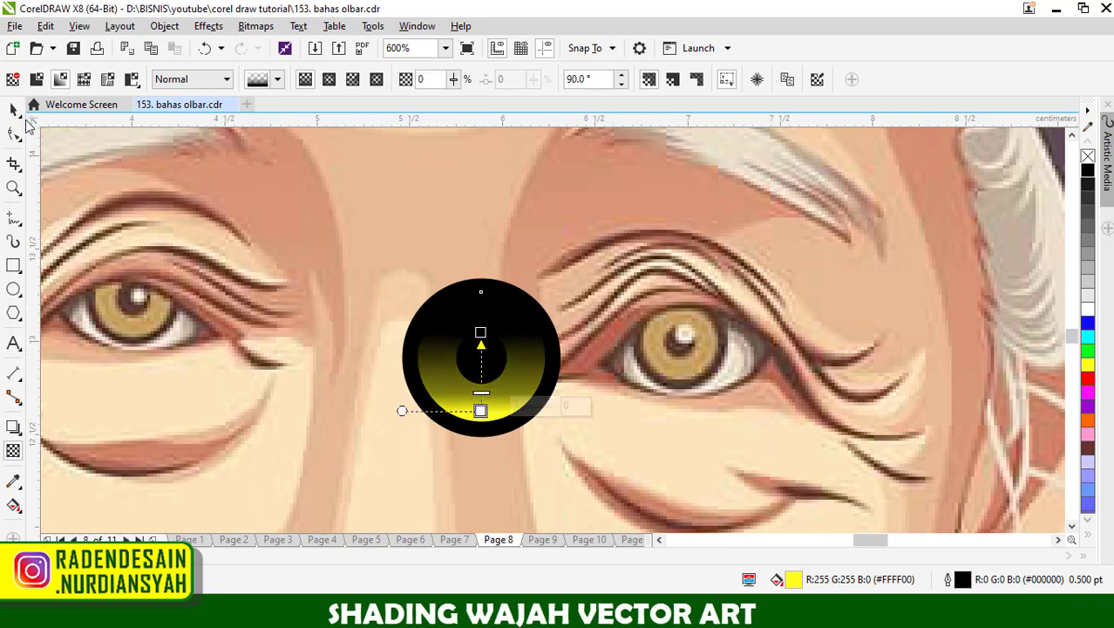
pyautogui.scroll(-4, 649, 331)
pyautogui.scroll(4, 650, 331)
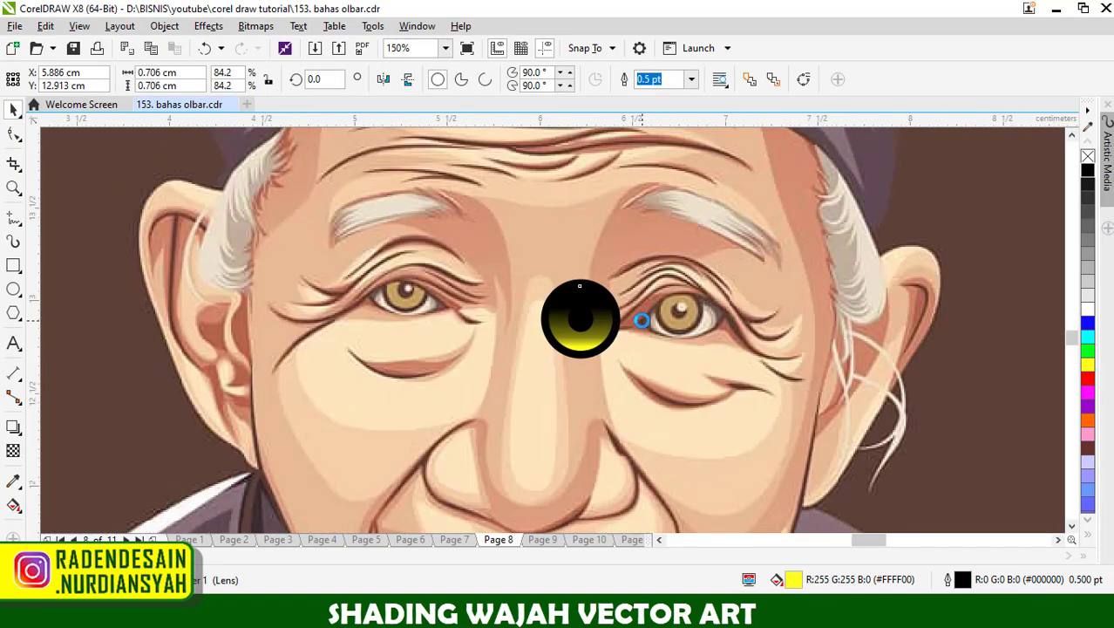
# Open page 9 and remove the old freehand marks at the inner corners of the portrait's eyes.
pyautogui.scroll(-4, 598, 305)
pyautogui.scroll(-2, 599, 307)
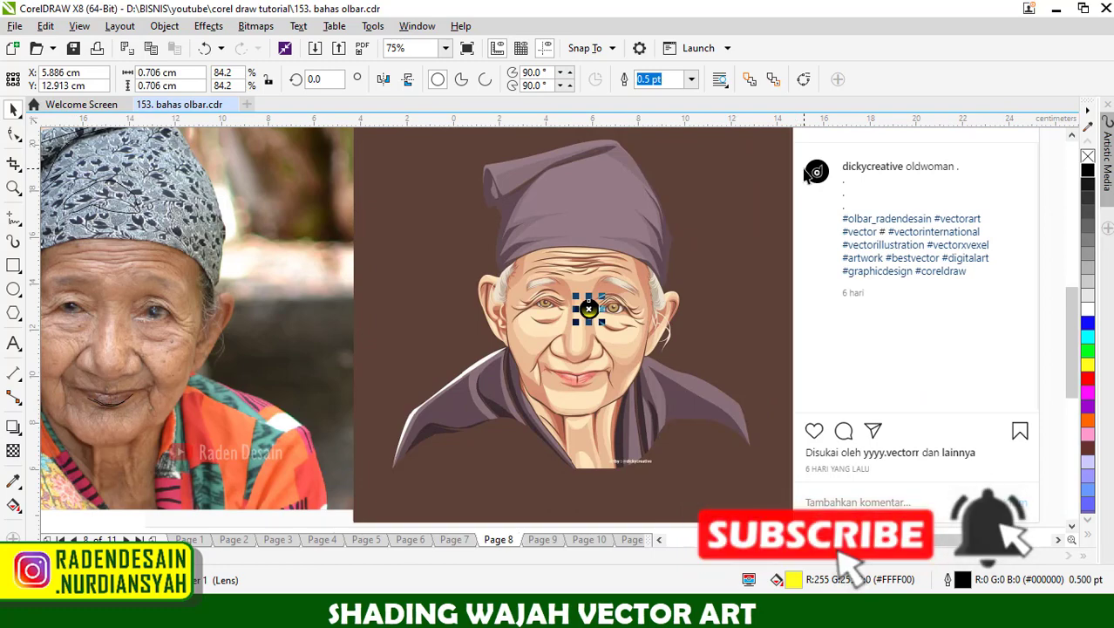
pyautogui.scroll(-2, 708, 325)
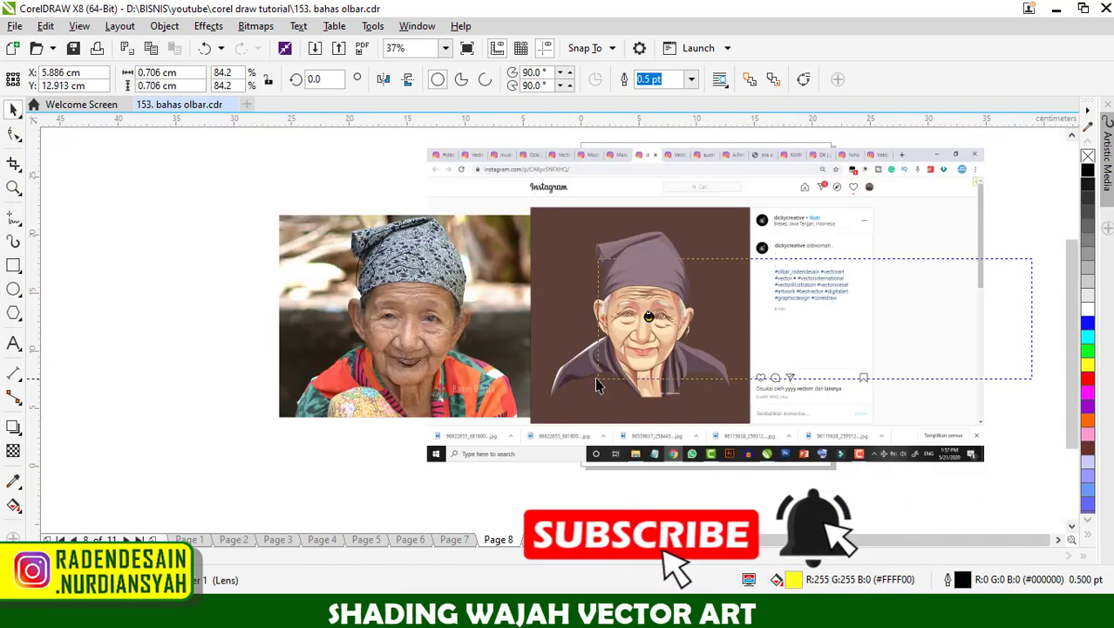
pyautogui.click(663, 397)
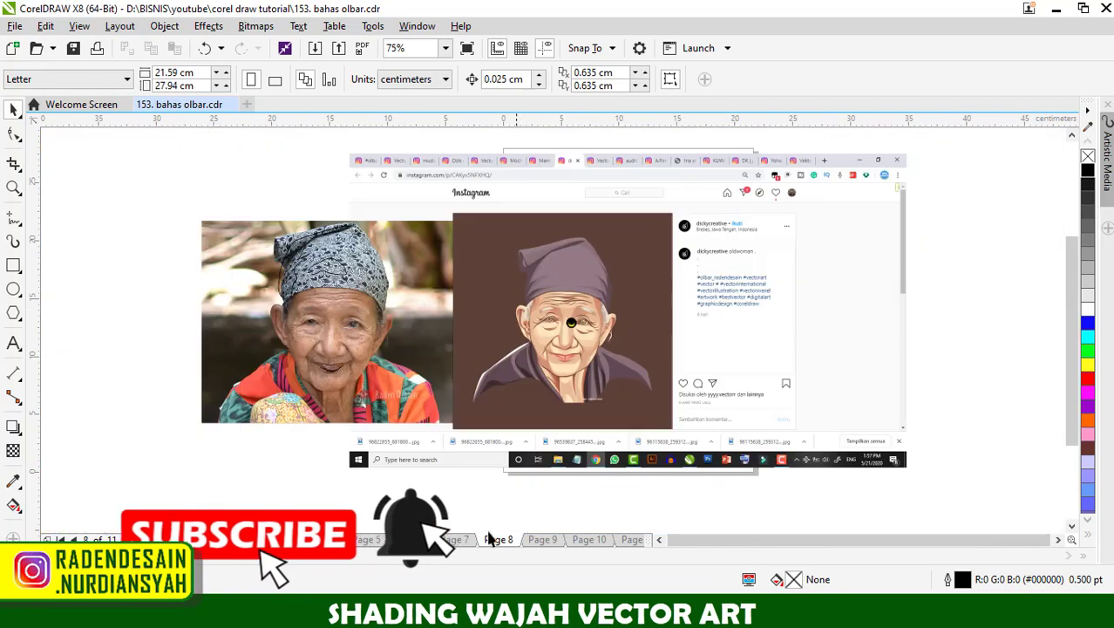
pyautogui.click(542, 539)
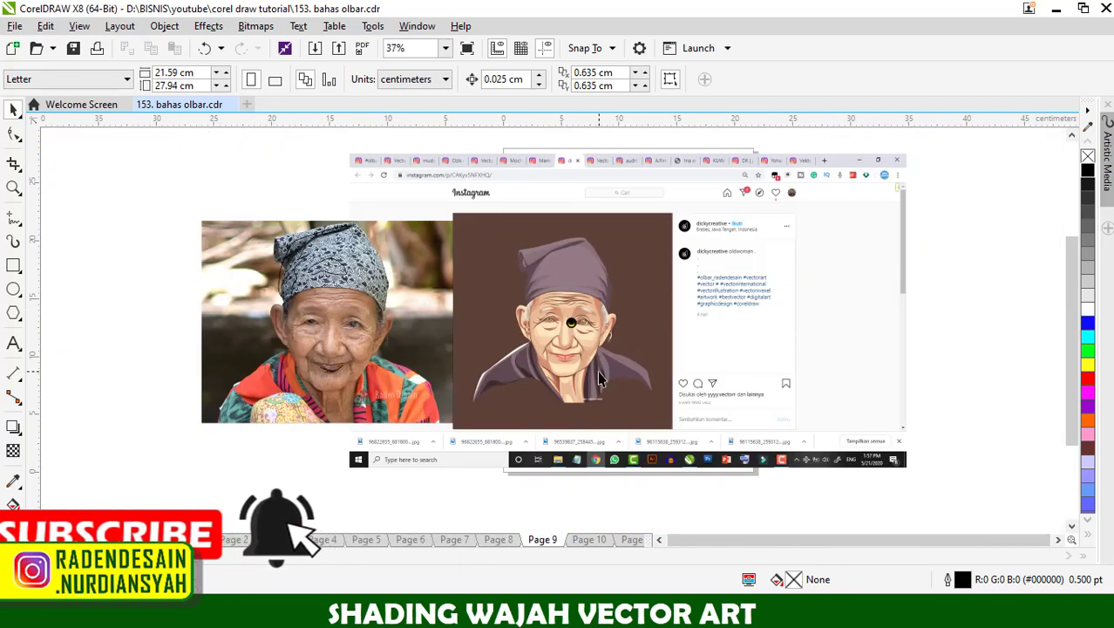
pyautogui.scroll(4, 569, 319)
pyautogui.click(557, 305)
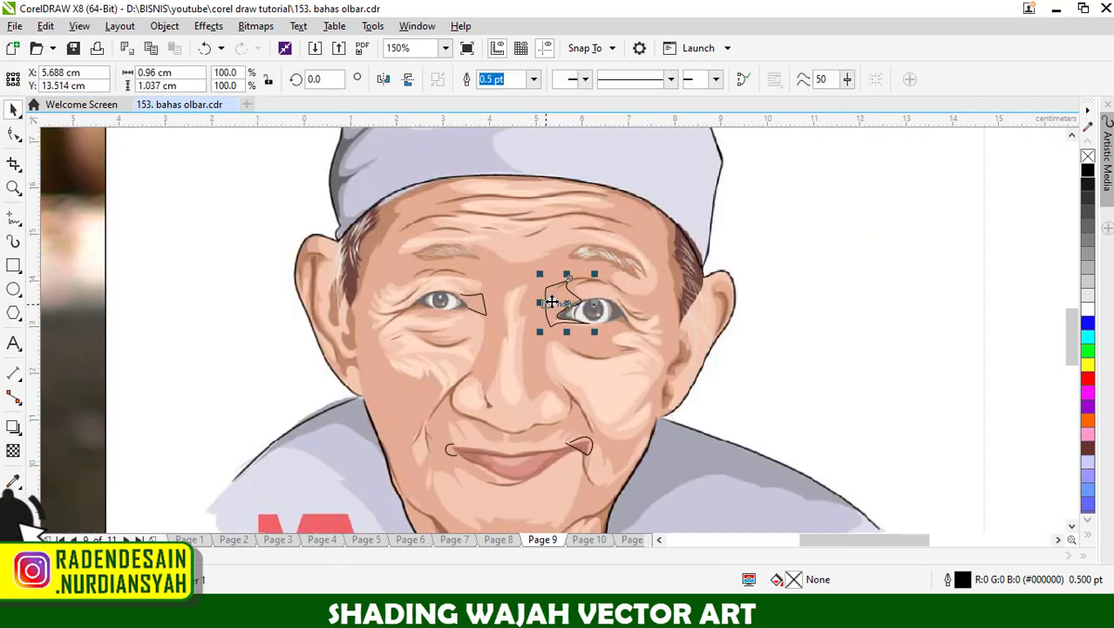
pyautogui.press('Escape')
pyautogui.scroll(-4, 623, 315)
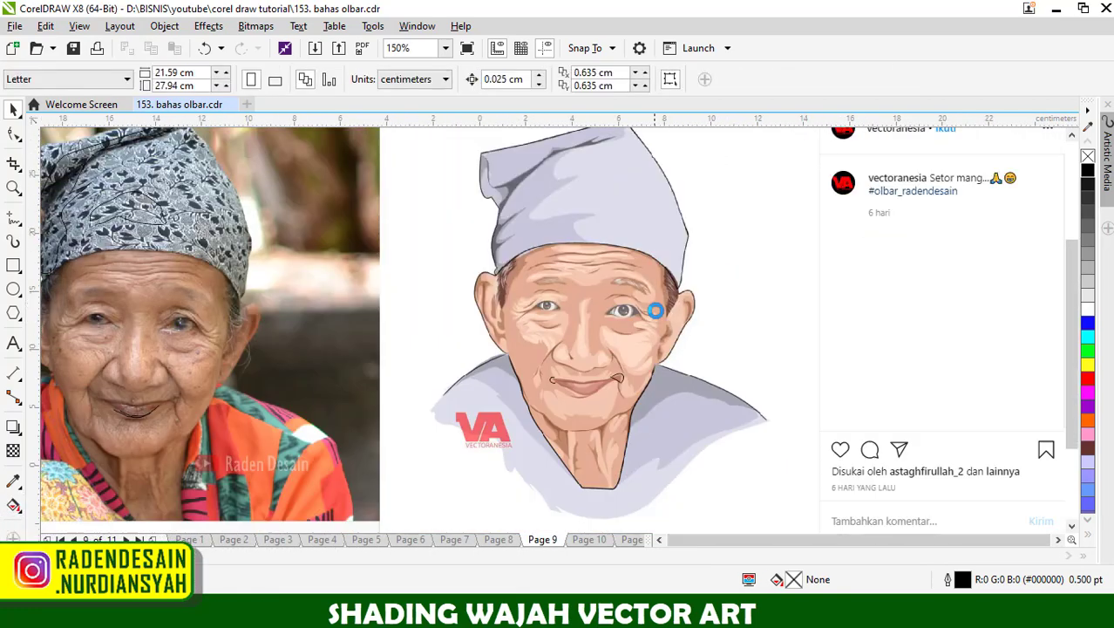
# Circle the left mouth corner of the page 9 portrait freehand, and try a loop around the right corner, undoing that one.
pyautogui.scroll(4, 624, 315)
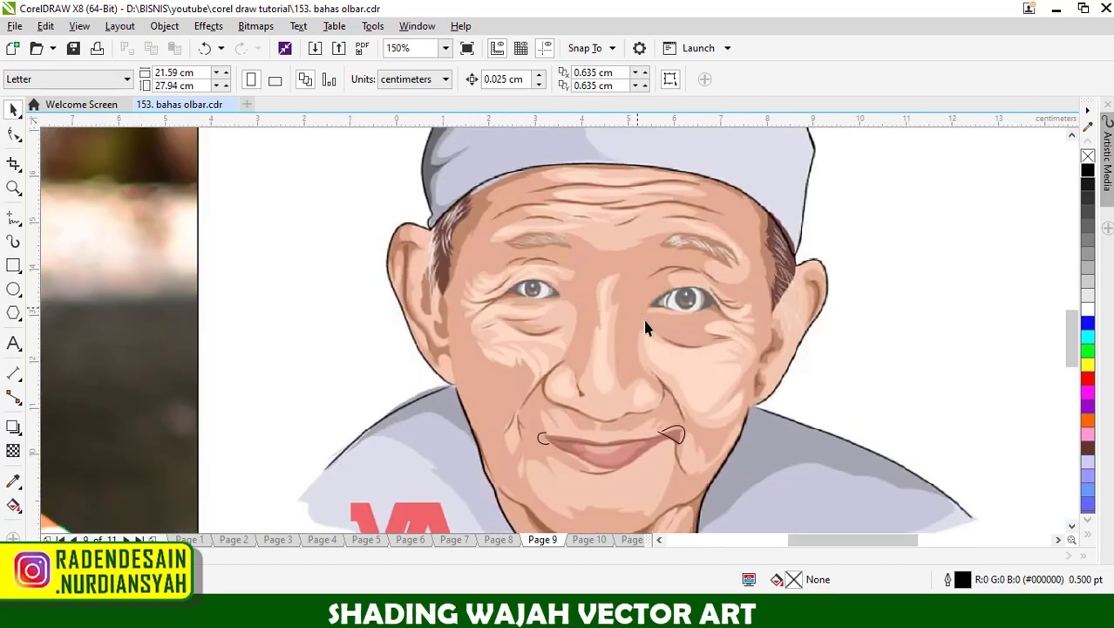
pyautogui.scroll(-4, 667, 363)
pyautogui.scroll(5, 671, 385)
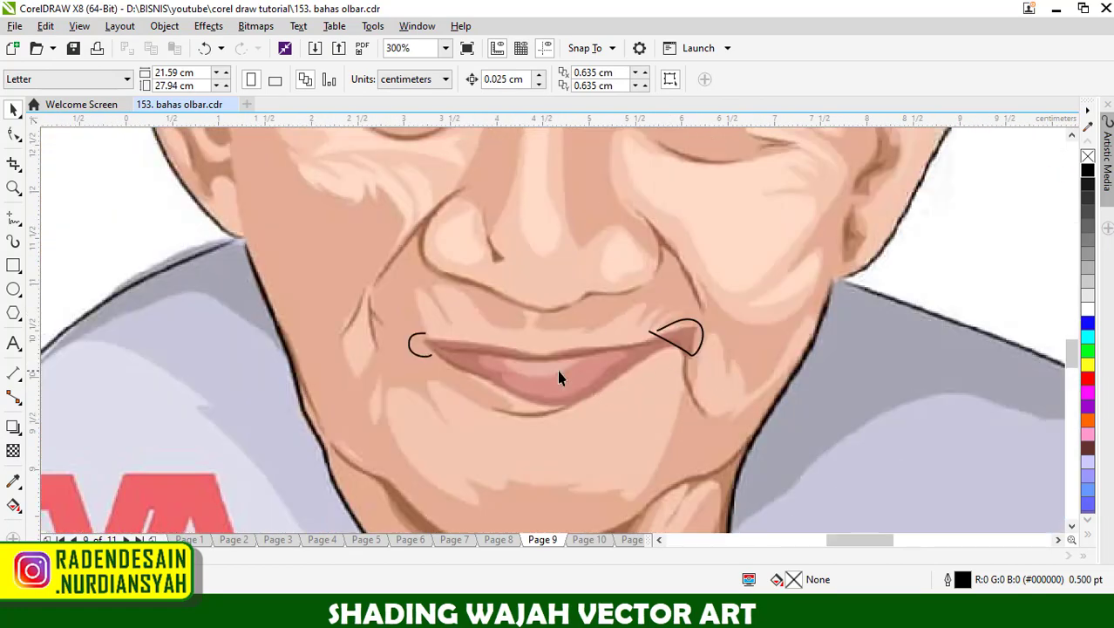
pyautogui.scroll(-3, 559, 376)
pyautogui.scroll(4, 539, 376)
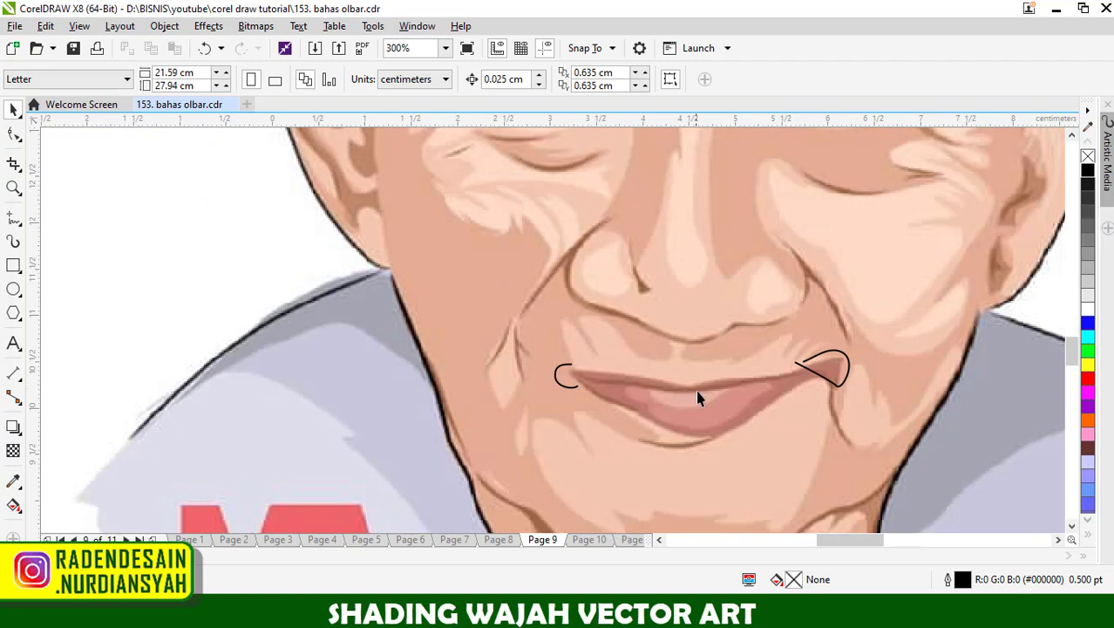
pyautogui.scroll(-4, 699, 396)
pyautogui.scroll(6, 667, 391)
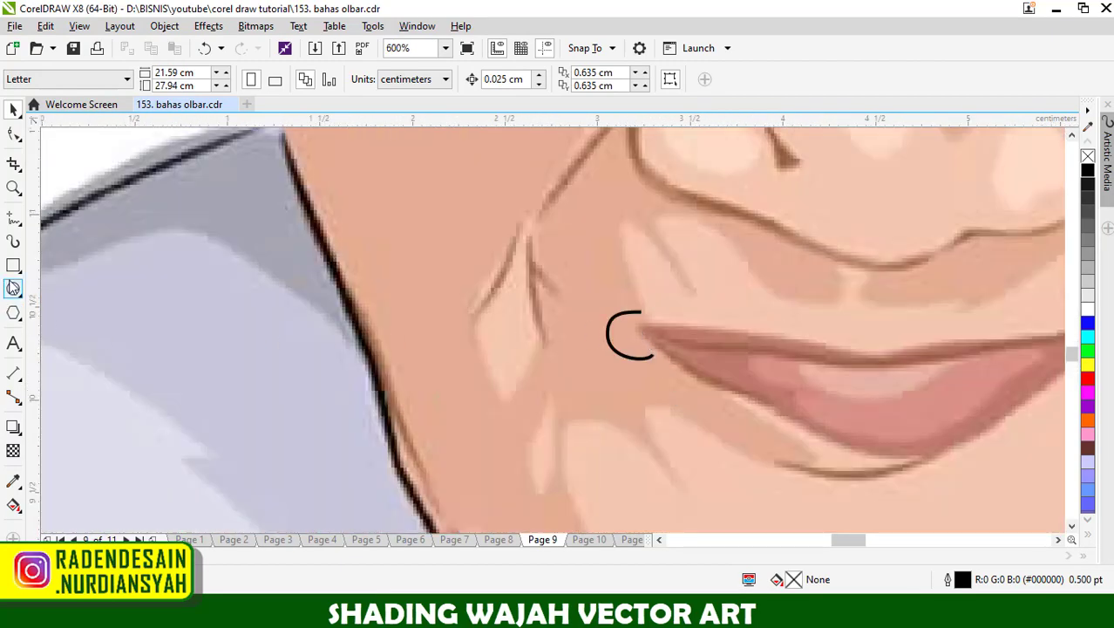
pyautogui.click(13, 216)
pyautogui.moveTo(638, 373)
pyautogui.mouseDown()
pyautogui.moveTo(621, 320)
pyautogui.moveTo(650, 353)
pyautogui.mouseUp()
pyautogui.moveTo(856, 329)
pyautogui.mouseDown()
pyautogui.moveTo(898, 316)
pyautogui.moveTo(915, 348)
pyautogui.moveTo(957, 368)
pyautogui.moveTo(909, 398)
pyautogui.mouseUp()
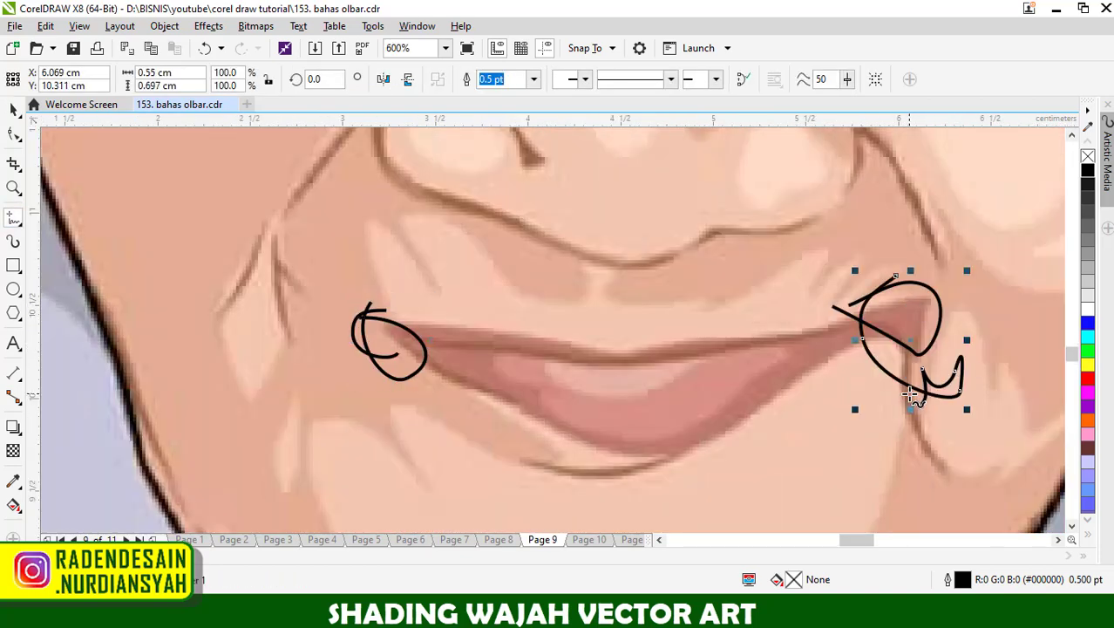
pyautogui.hotkey('ctrl', 'z')
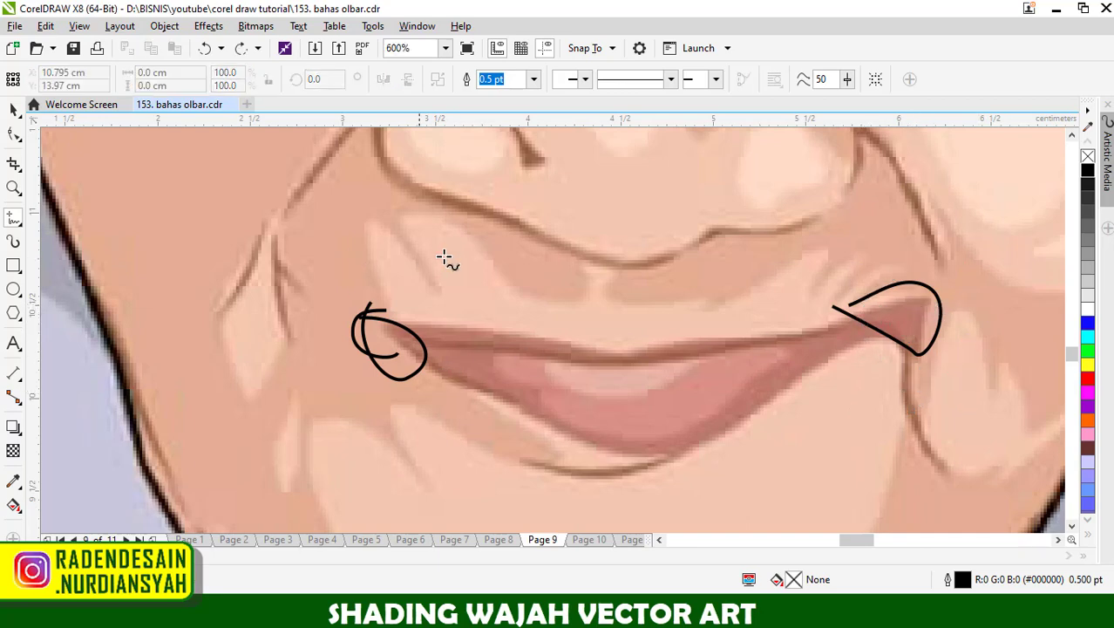
# Mark the inner corners of both eyes with freehand curves, the left one about 0.59 by 1.28 cm.
pyautogui.scroll(-1, 611, 380)
pyautogui.scroll(1, 759, 270)
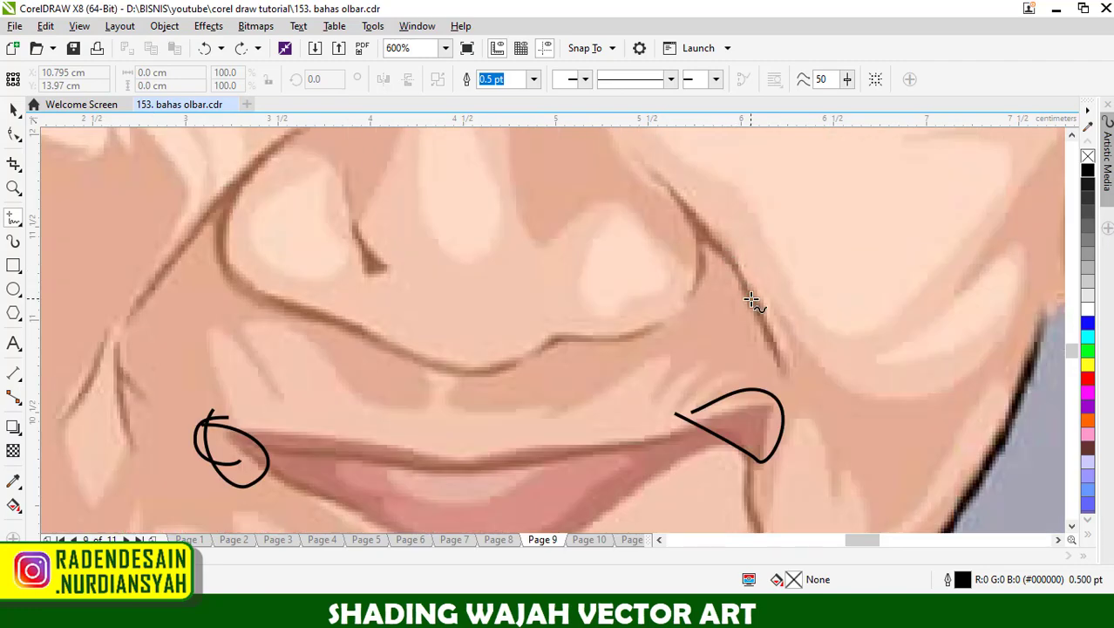
pyautogui.scroll(-1, 726, 410)
pyautogui.scroll(-3, 715, 418)
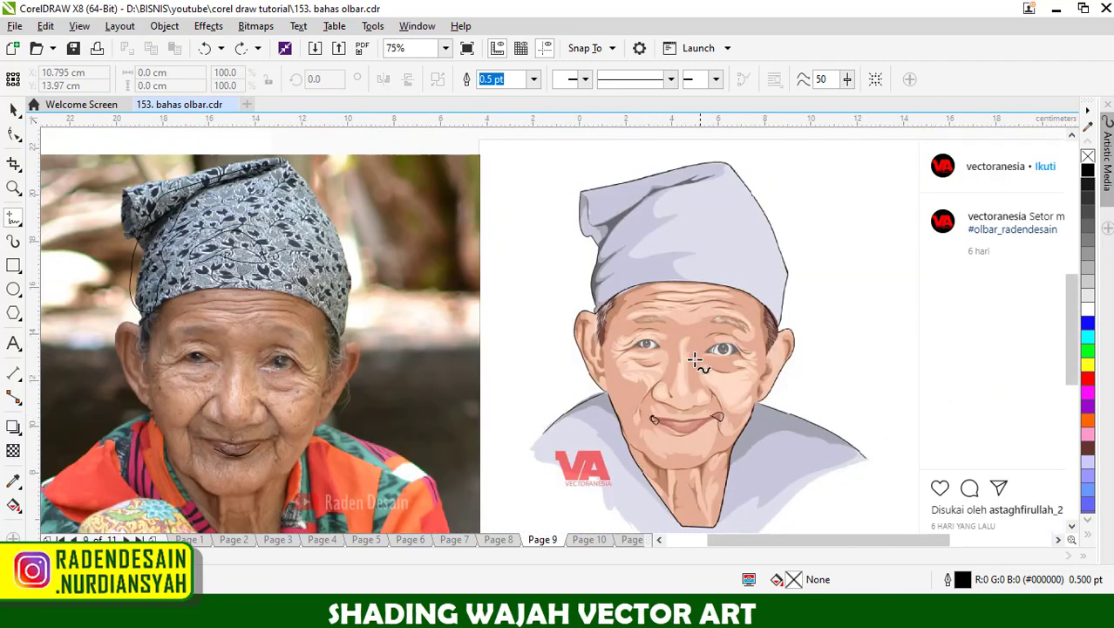
pyautogui.scroll(2, 711, 356)
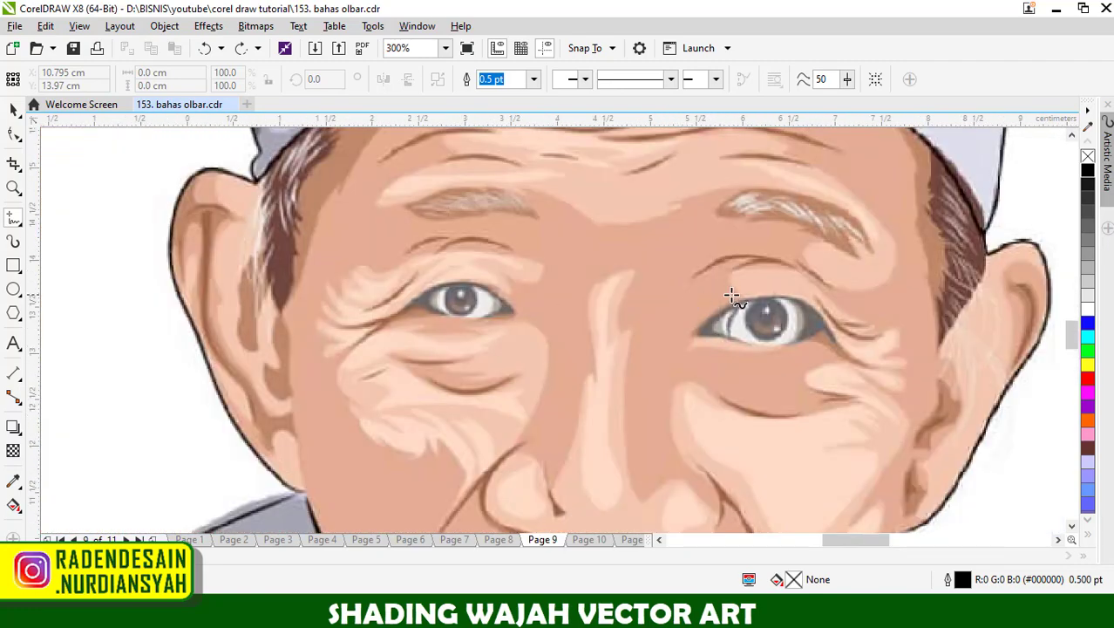
pyautogui.moveTo(734, 297)
pyautogui.mouseDown()
pyautogui.moveTo(702, 258)
pyautogui.moveTo(681, 270)
pyautogui.moveTo(677, 358)
pyautogui.moveTo(715, 342)
pyautogui.mouseUp()
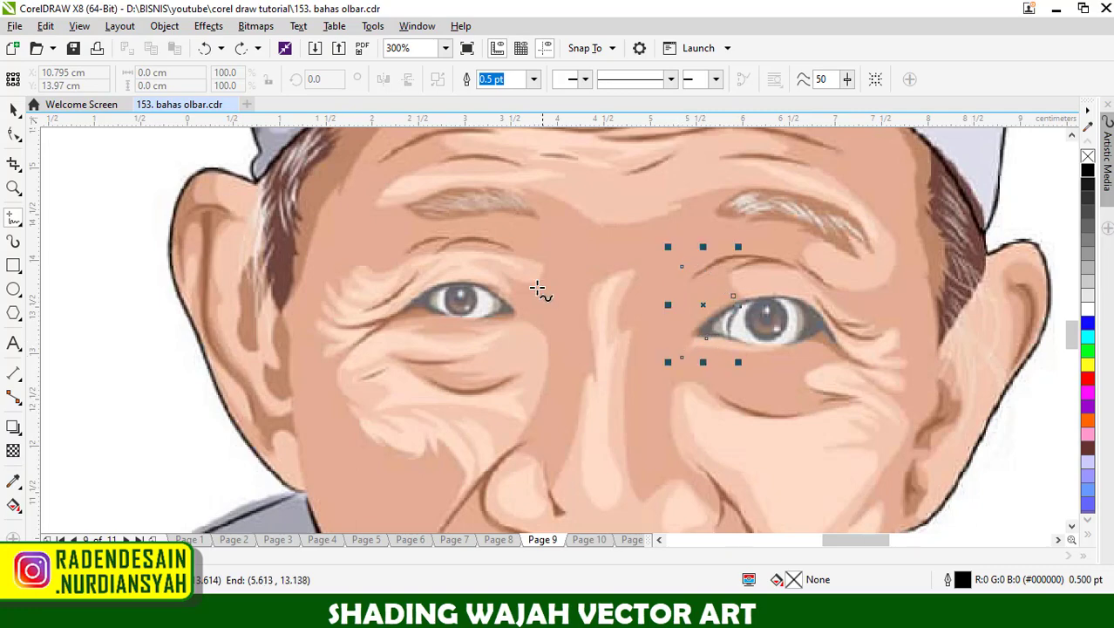
pyautogui.moveTo(510, 266)
pyautogui.mouseDown()
pyautogui.moveTo(545, 237)
pyautogui.moveTo(564, 265)
pyautogui.moveTo(542, 335)
pyautogui.mouseUp()
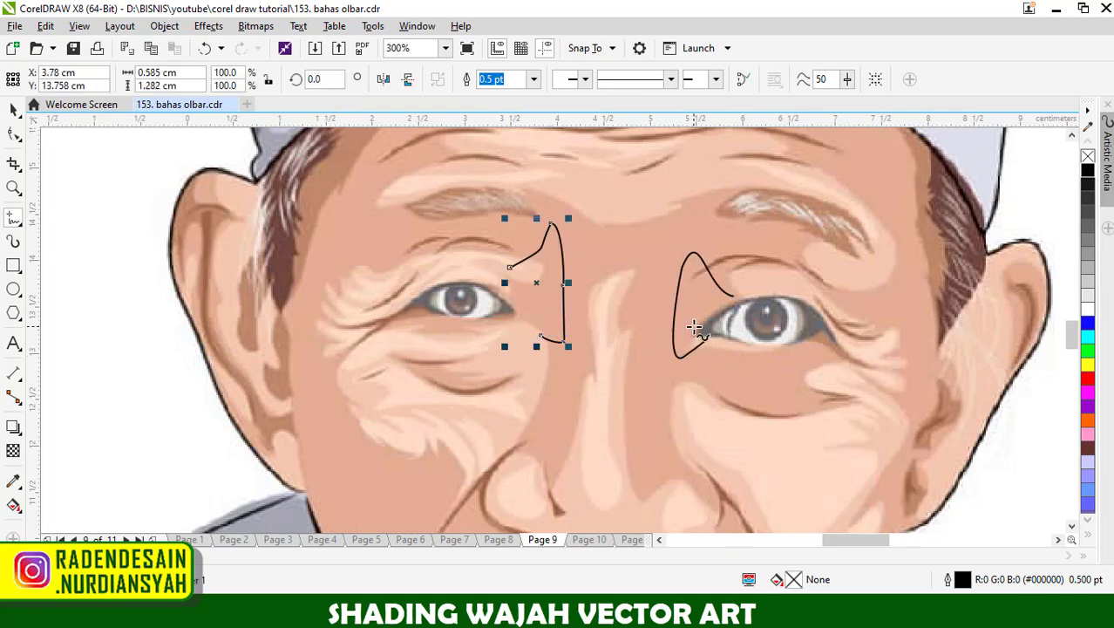
# View the artist's account name and caption beside the page 9 portrait.
pyautogui.scroll(-5, 697, 327)
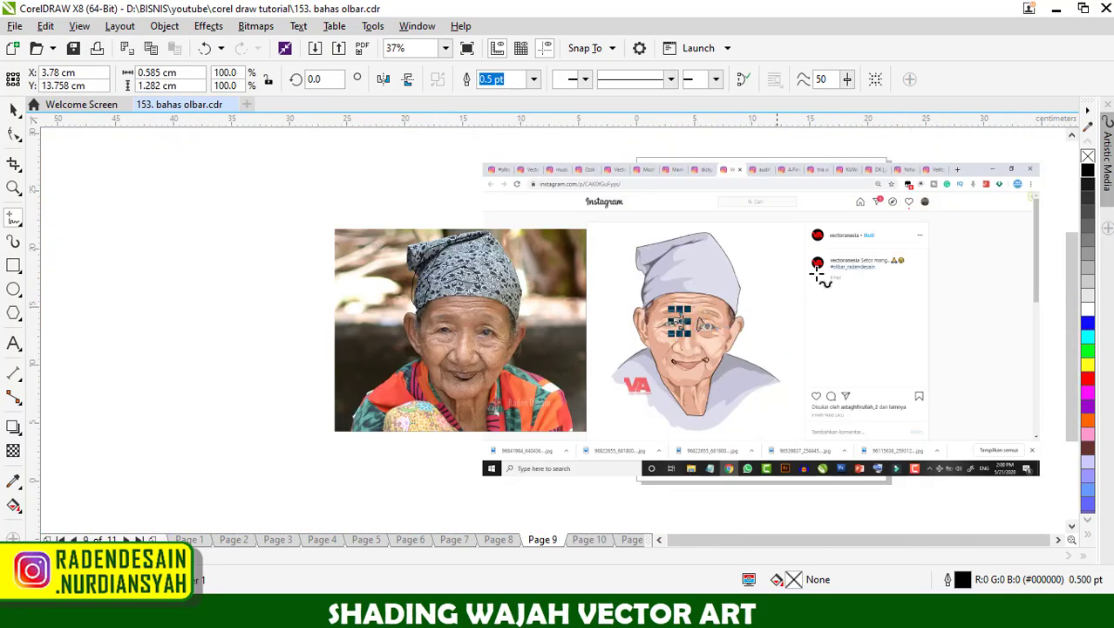
pyautogui.scroll(2, 824, 274)
pyautogui.scroll(3, 844, 243)
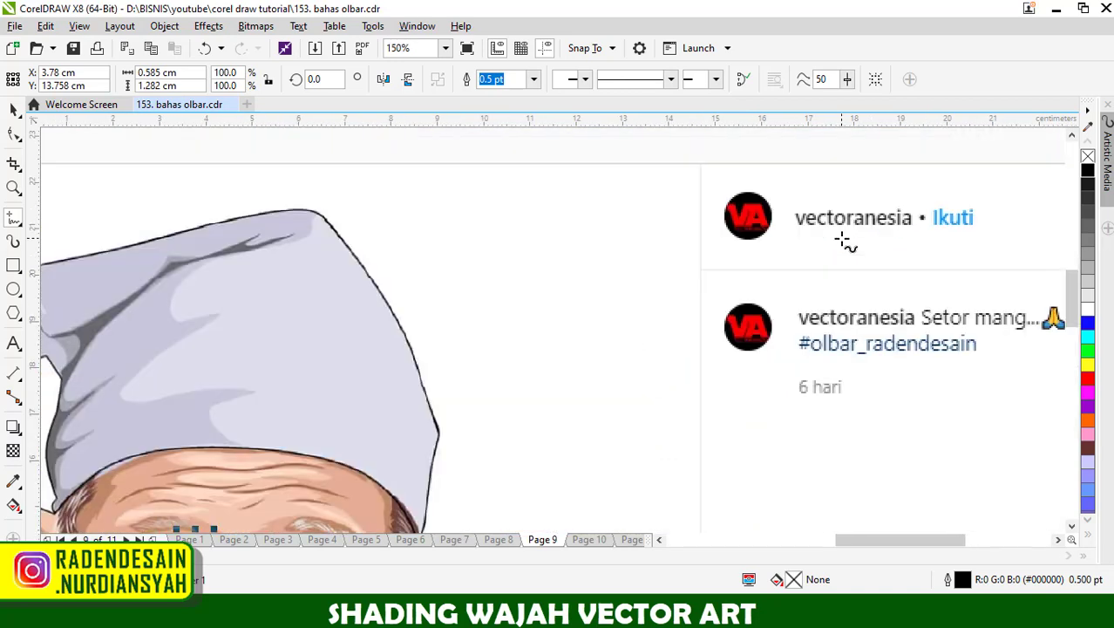
pyautogui.scroll(-4, 844, 242)
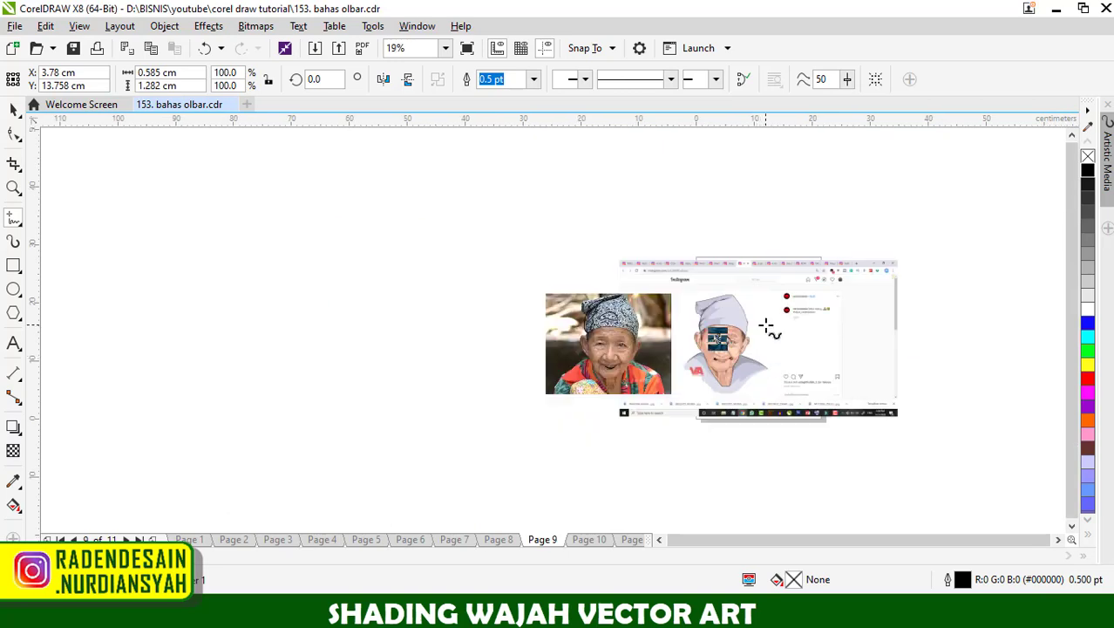
# Open page 10 and examine the portrait's headscarf, eyebrows, face and neck against the reference photo.
pyautogui.click(586, 539)
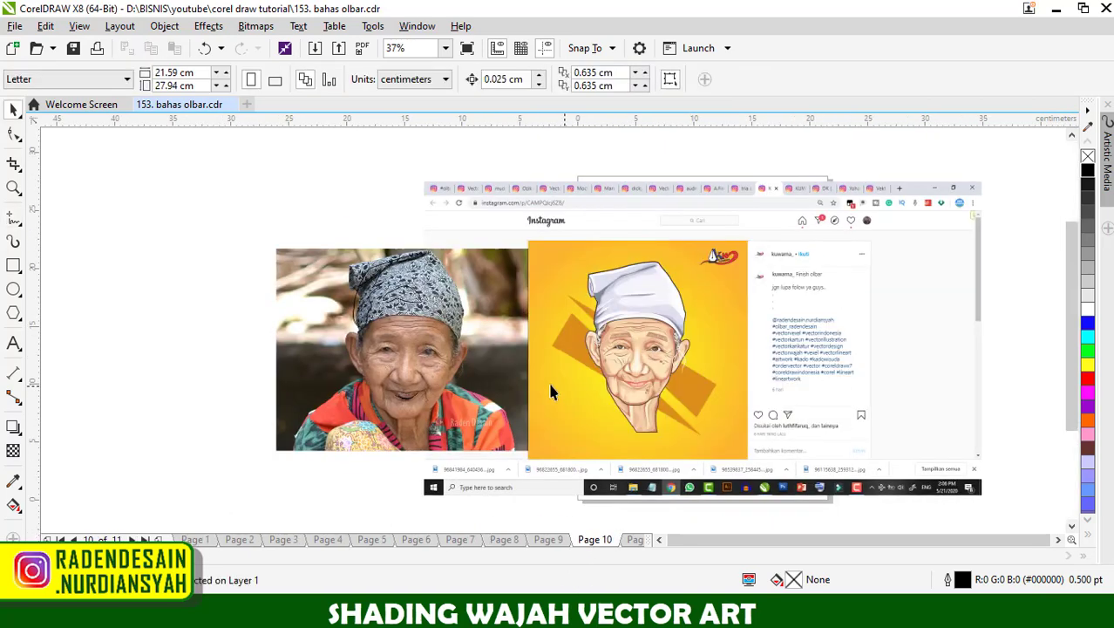
pyautogui.scroll(1, 588, 295)
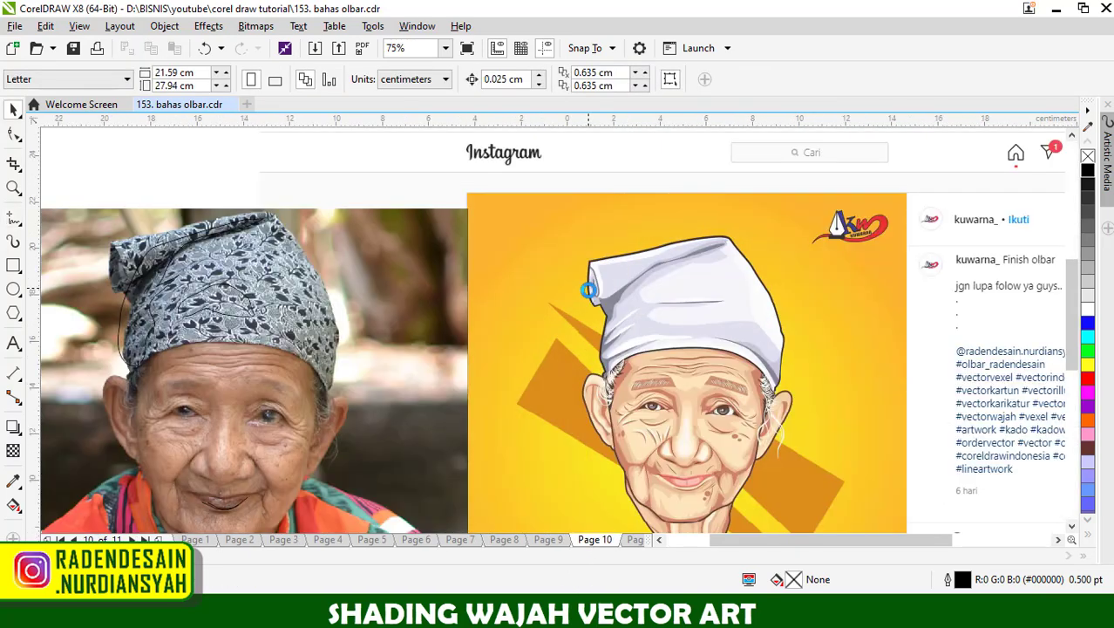
pyautogui.scroll(-1, 689, 376)
pyautogui.scroll(2, 698, 370)
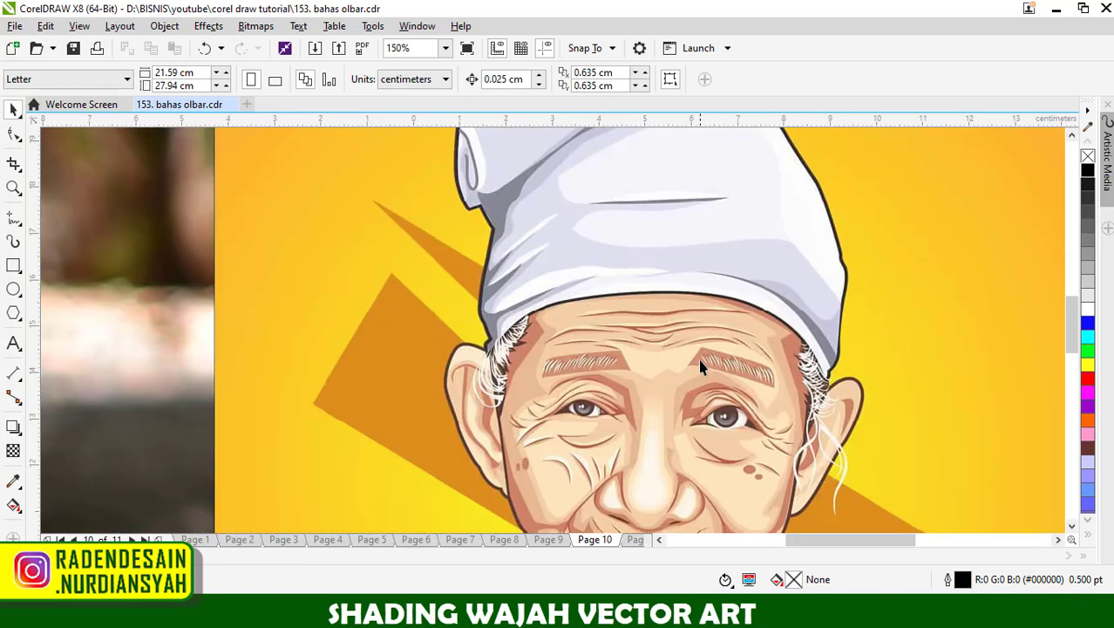
pyautogui.scroll(1, 700, 364)
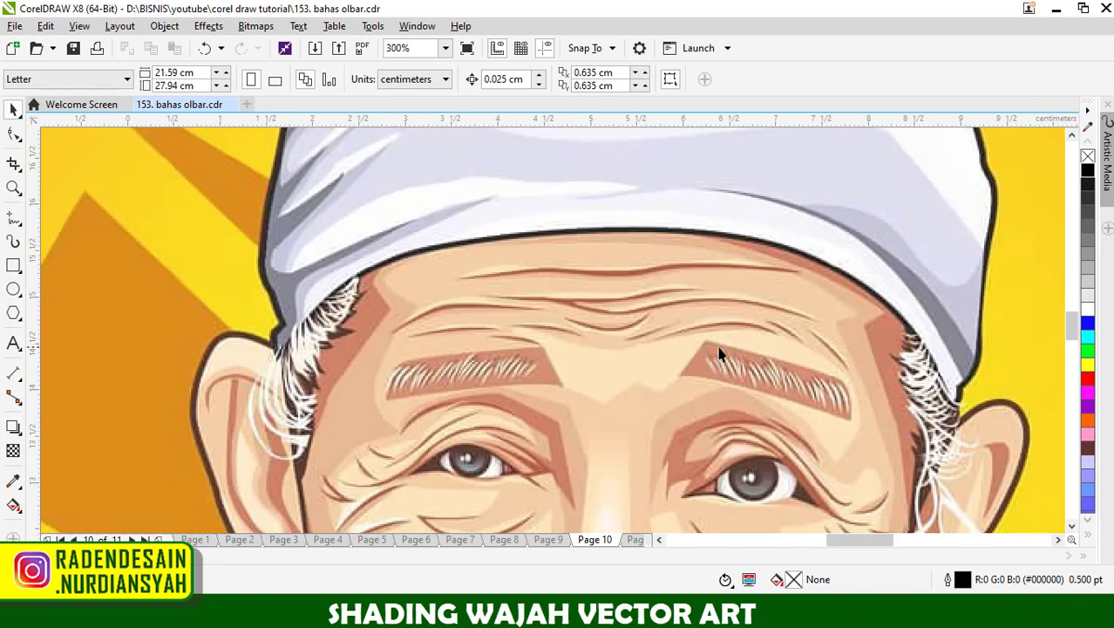
pyautogui.scroll(-3, 720, 353)
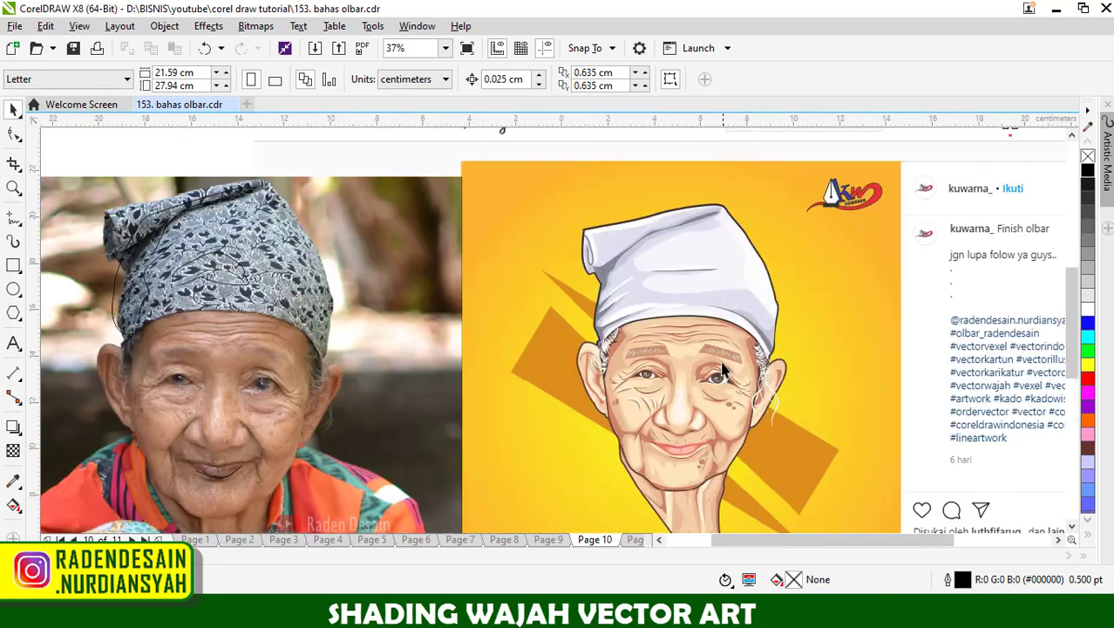
pyautogui.scroll(-1, 719, 377)
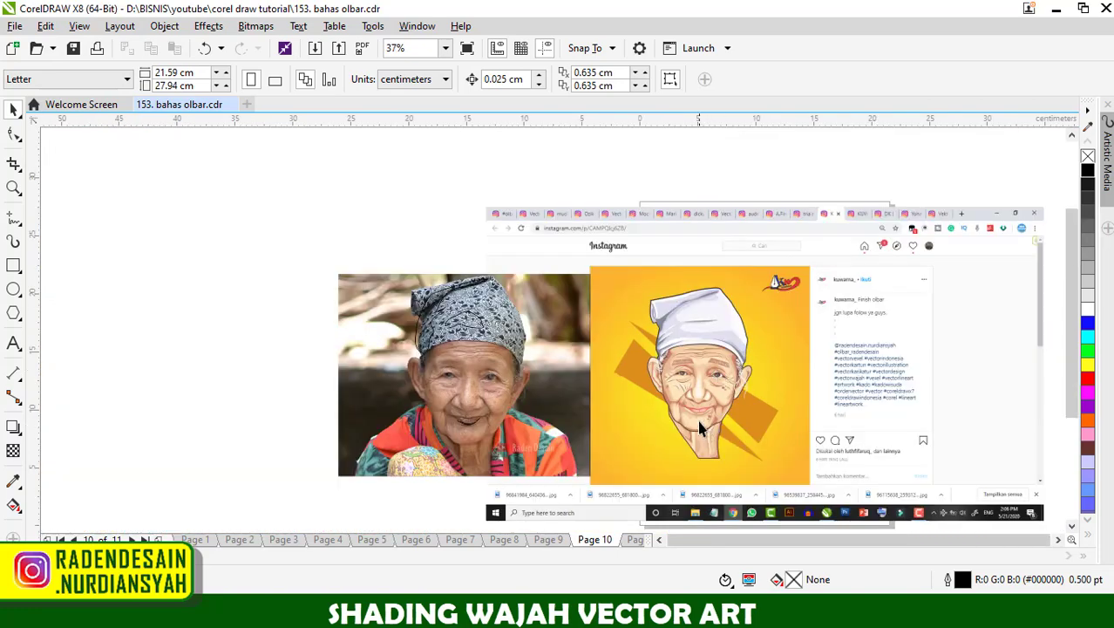
pyautogui.scroll(1, 696, 417)
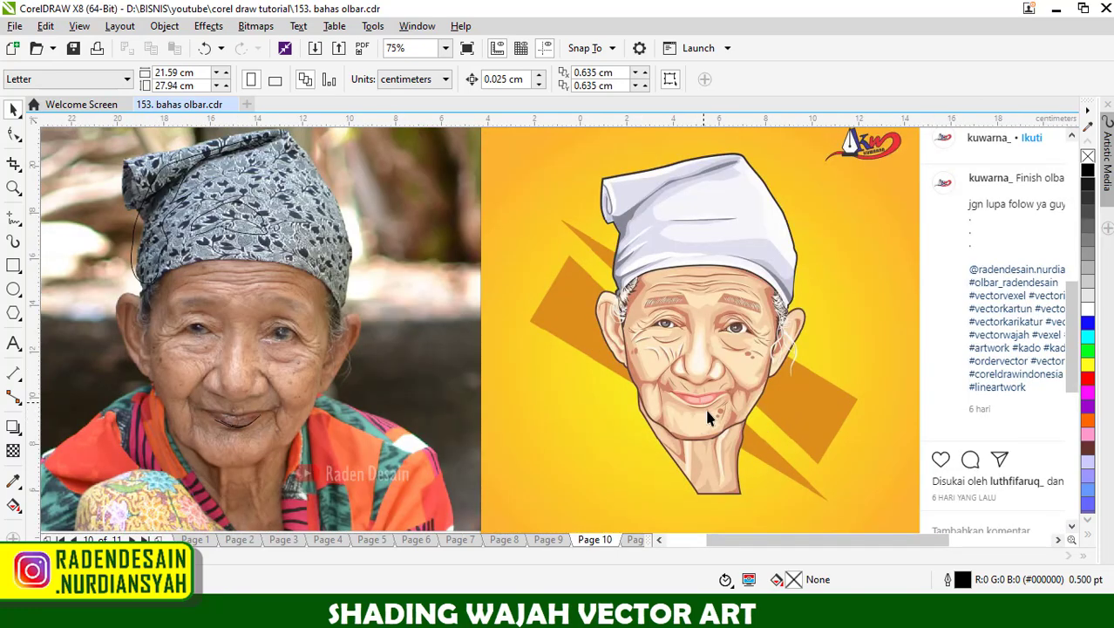
pyautogui.scroll(-1, 708, 440)
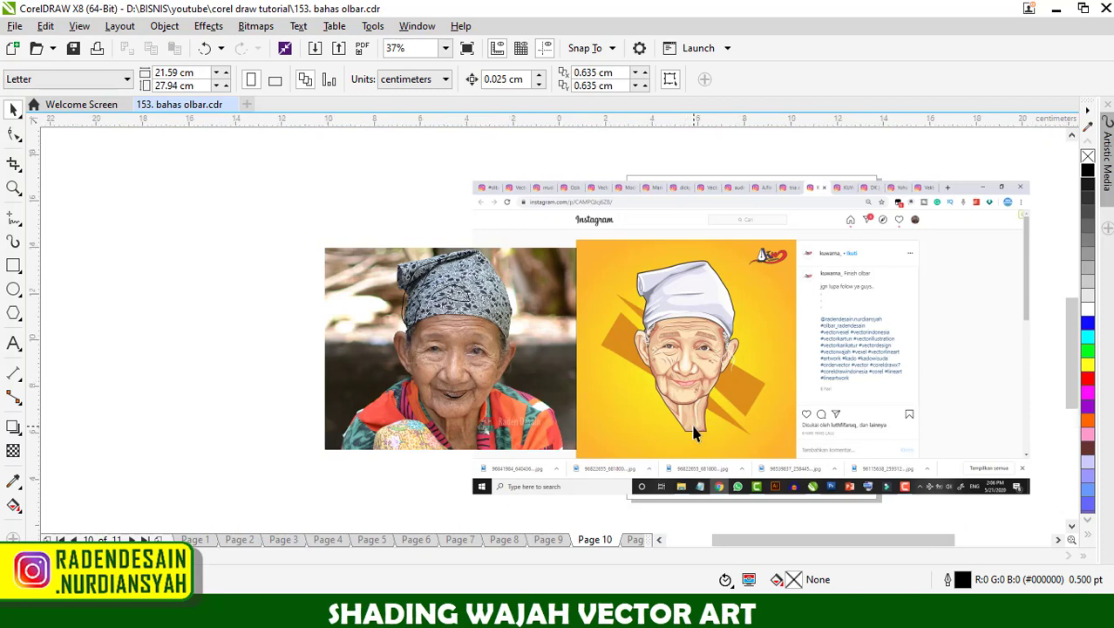
# Draw a freehand neckline loop about 2.84 by 3.29 cm around the lower neck of the page 10 portrait.
pyautogui.scroll(1, 699, 447)
pyautogui.click(686, 413)
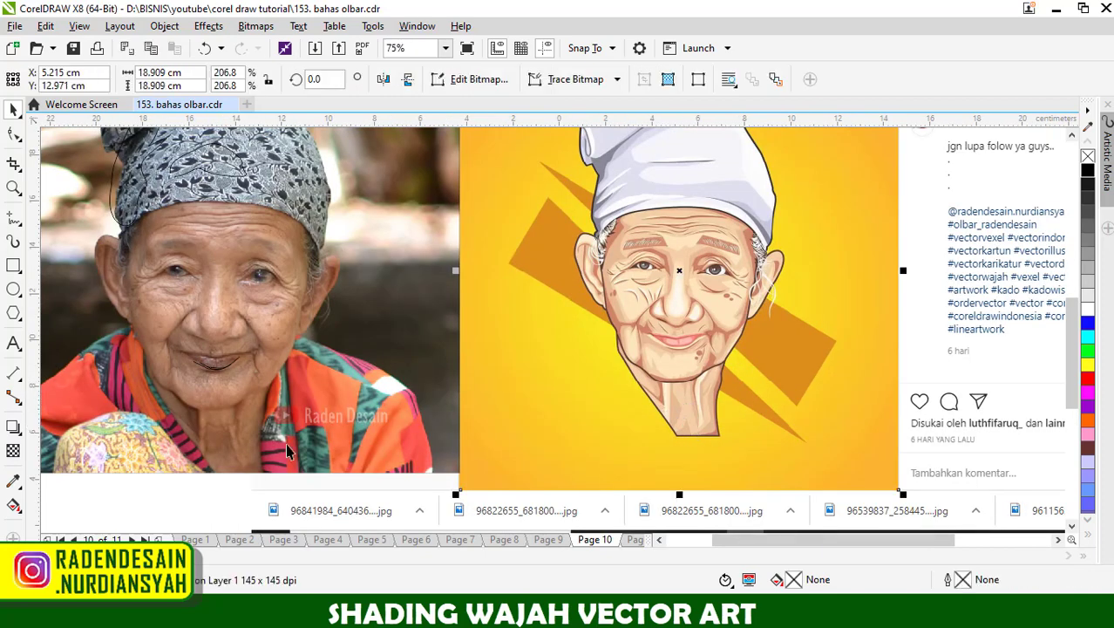
pyautogui.click(12, 218)
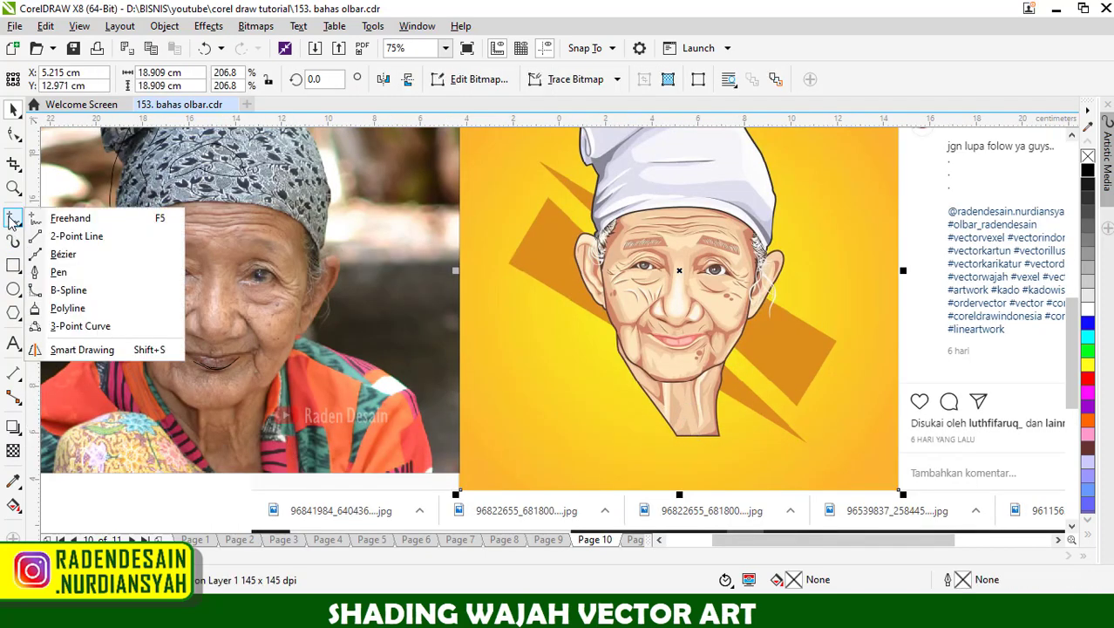
pyautogui.click(65, 219)
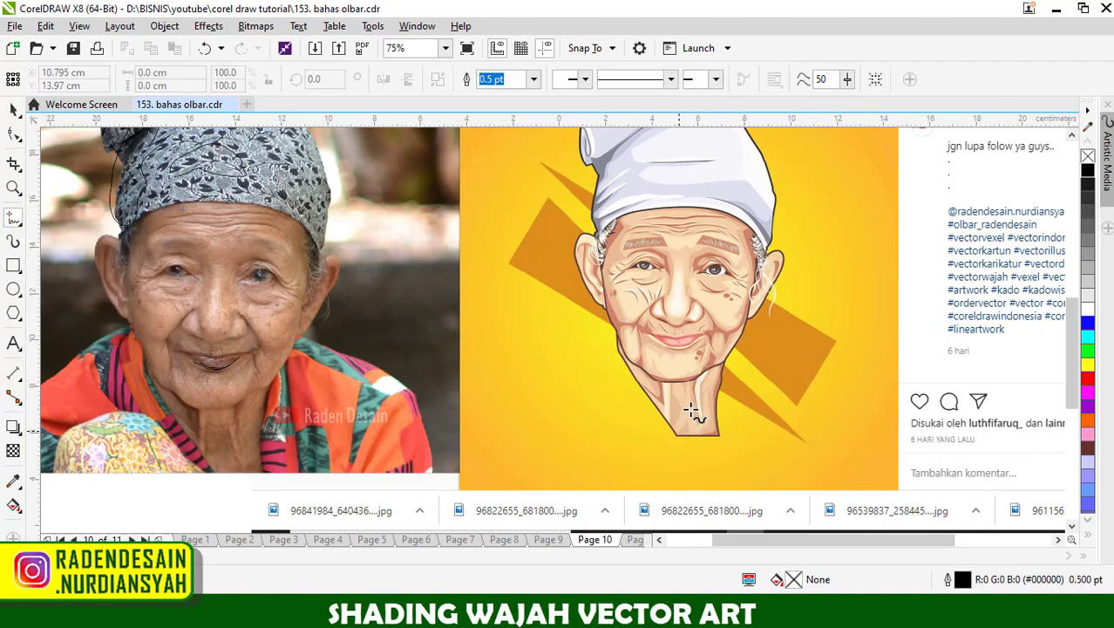
pyautogui.moveTo(682, 434)
pyautogui.mouseDown()
pyautogui.moveTo(723, 370)
pyautogui.moveTo(736, 430)
pyautogui.moveTo(671, 443)
pyautogui.moveTo(679, 433)
pyautogui.mouseUp()
pyautogui.scroll(-2, 691, 403)
pyautogui.scroll(2, 567, 393)
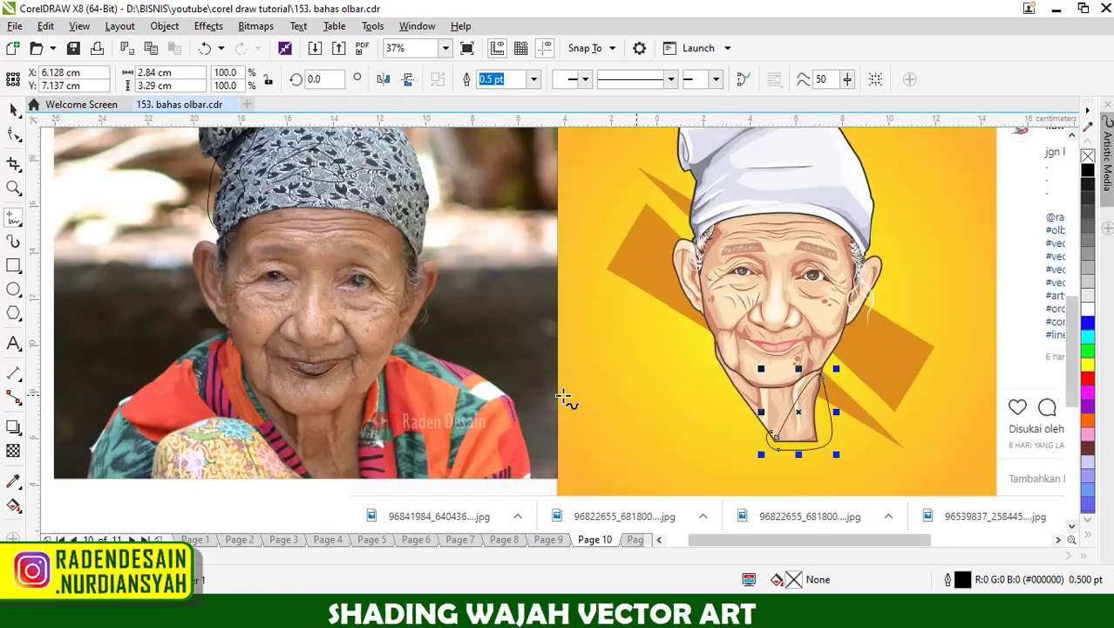
# Sketch the left shoulder with a sloping straight line about 5.26 by 3.49 cm, a shorter line below it and a curved fold.
pyautogui.click(713, 357)
pyautogui.click(586, 440)
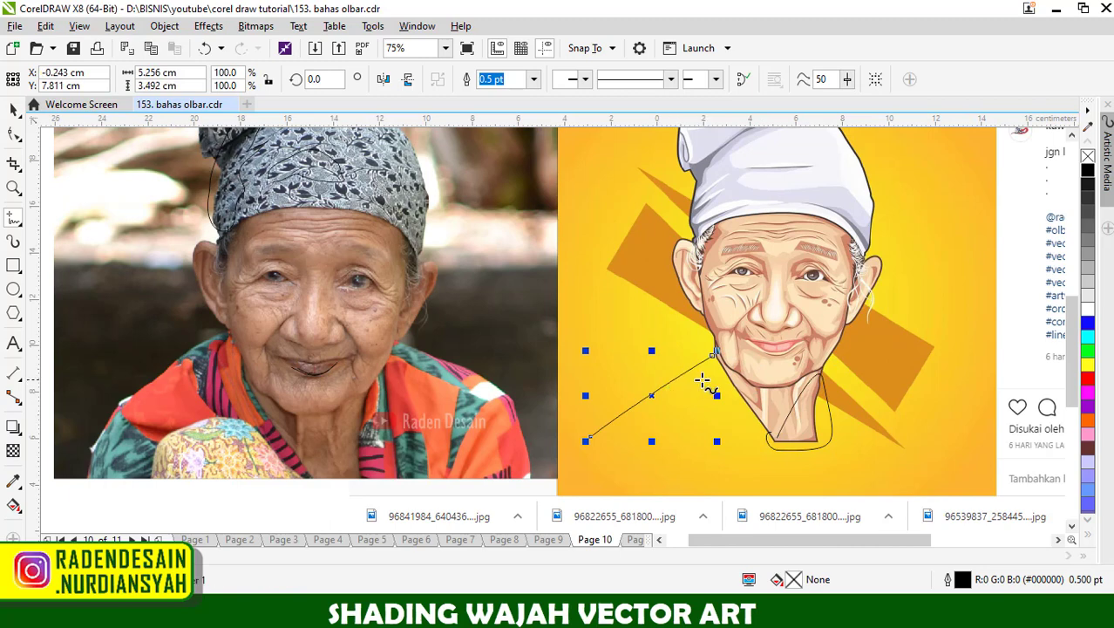
pyautogui.click(702, 381)
pyautogui.click(637, 416)
pyautogui.moveTo(725, 400); pyautogui.dragTo(688, 425)
# Sketch the right shoulder as a freehand curve with two folds beneath it, about 2.86 by 0.99 cm and 2.22 by 0.92 cm.
pyautogui.moveTo(830, 372); pyautogui.dragTo(965, 404)
pyautogui.moveTo(834, 391); pyautogui.dragTo(911, 420)
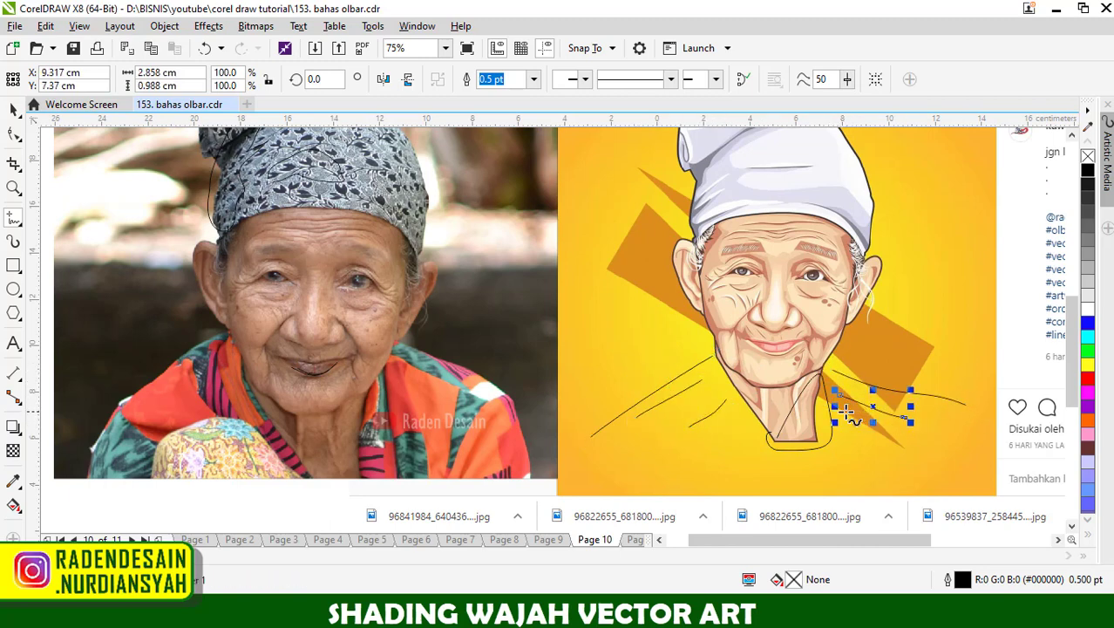
pyautogui.moveTo(838, 406); pyautogui.dragTo(902, 436)
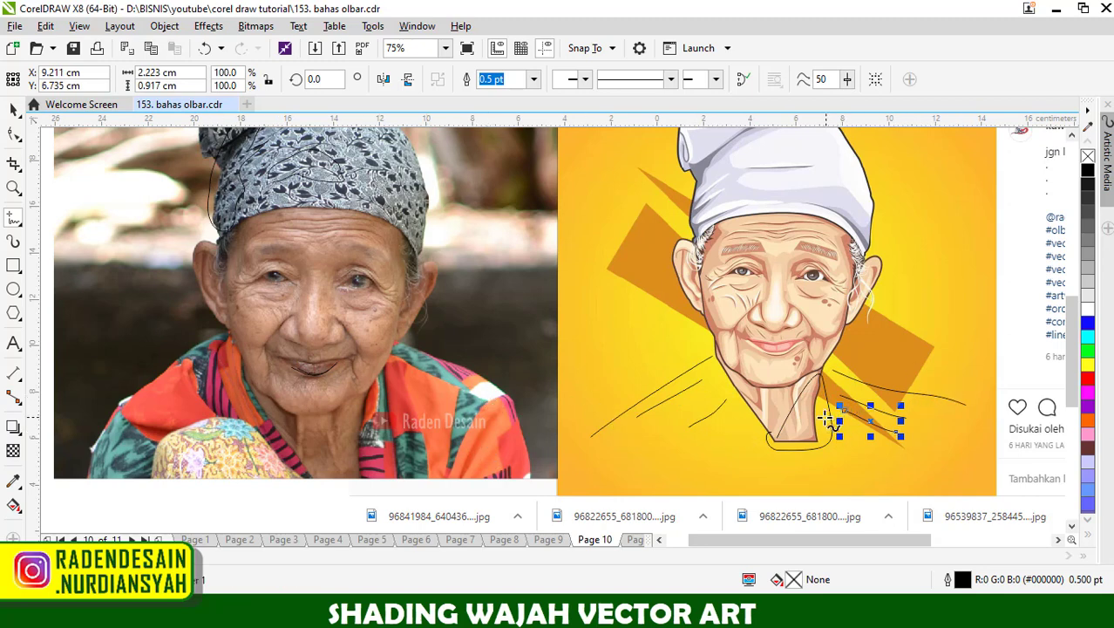
pyautogui.scroll(-3, 845, 418)
pyautogui.scroll(3, 834, 403)
pyautogui.scroll(3, 834, 403)
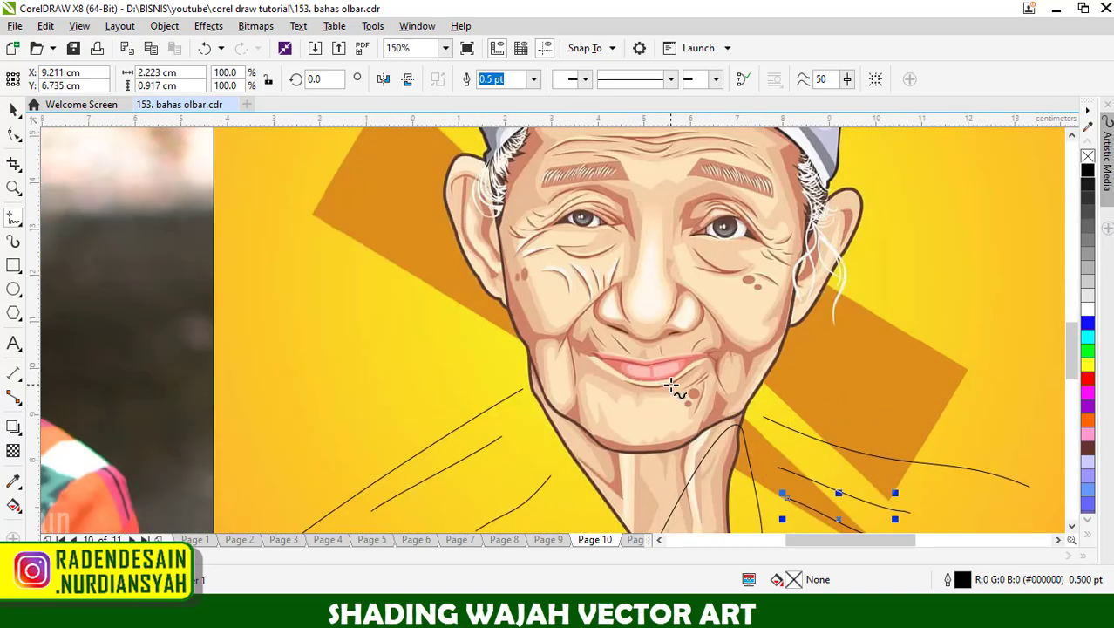
pyautogui.scroll(-2, 698, 365)
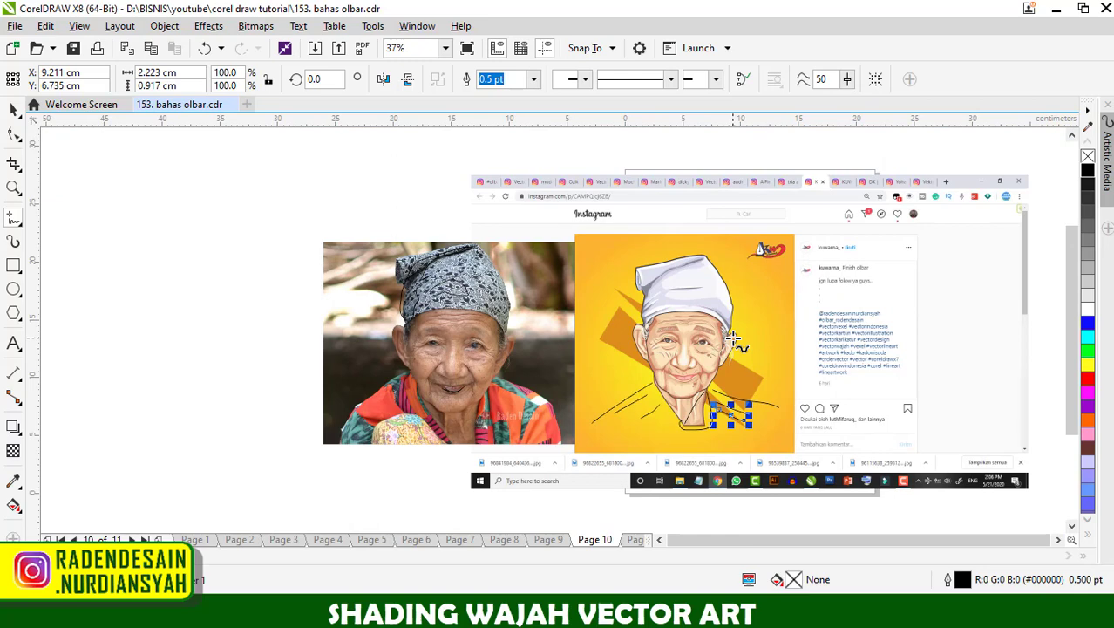